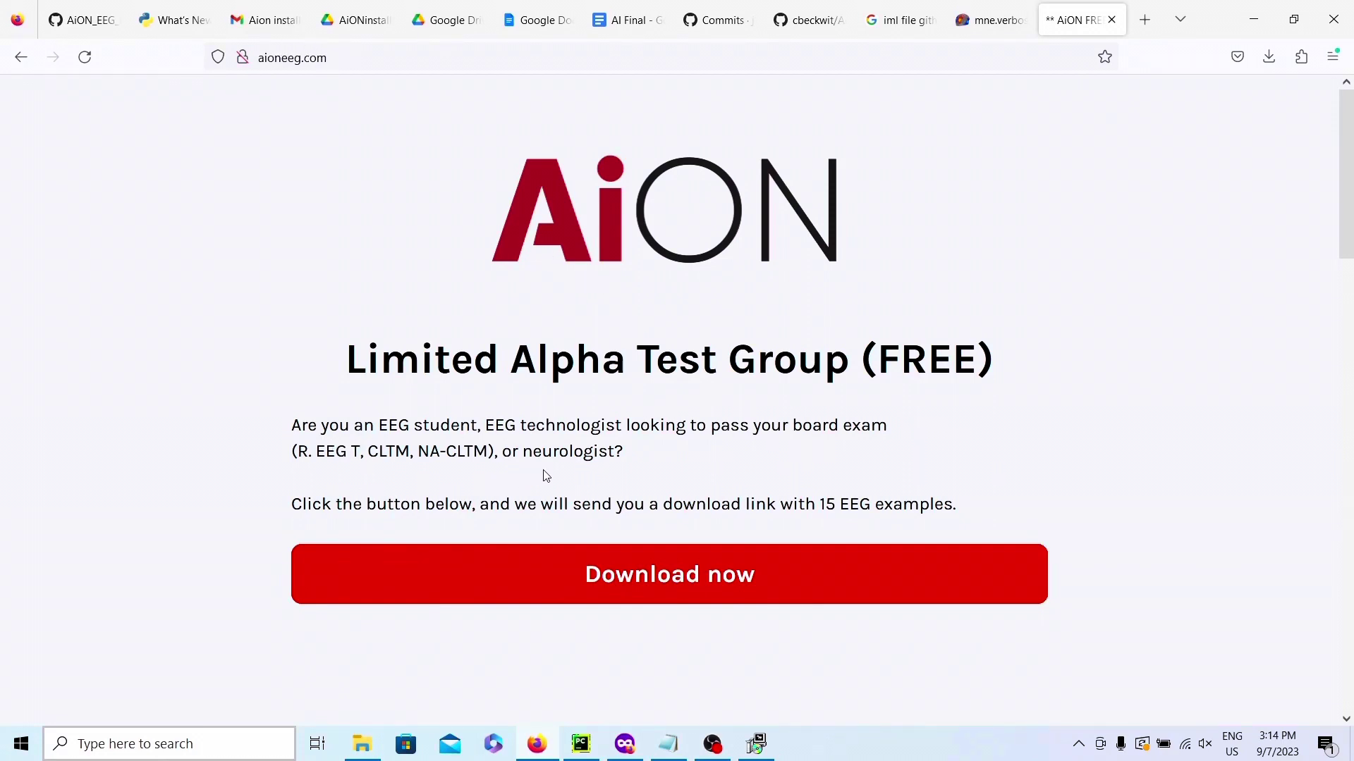
Step: Open and dismiss the download-link request form, then scroll down through the offer
left_click(695, 574)
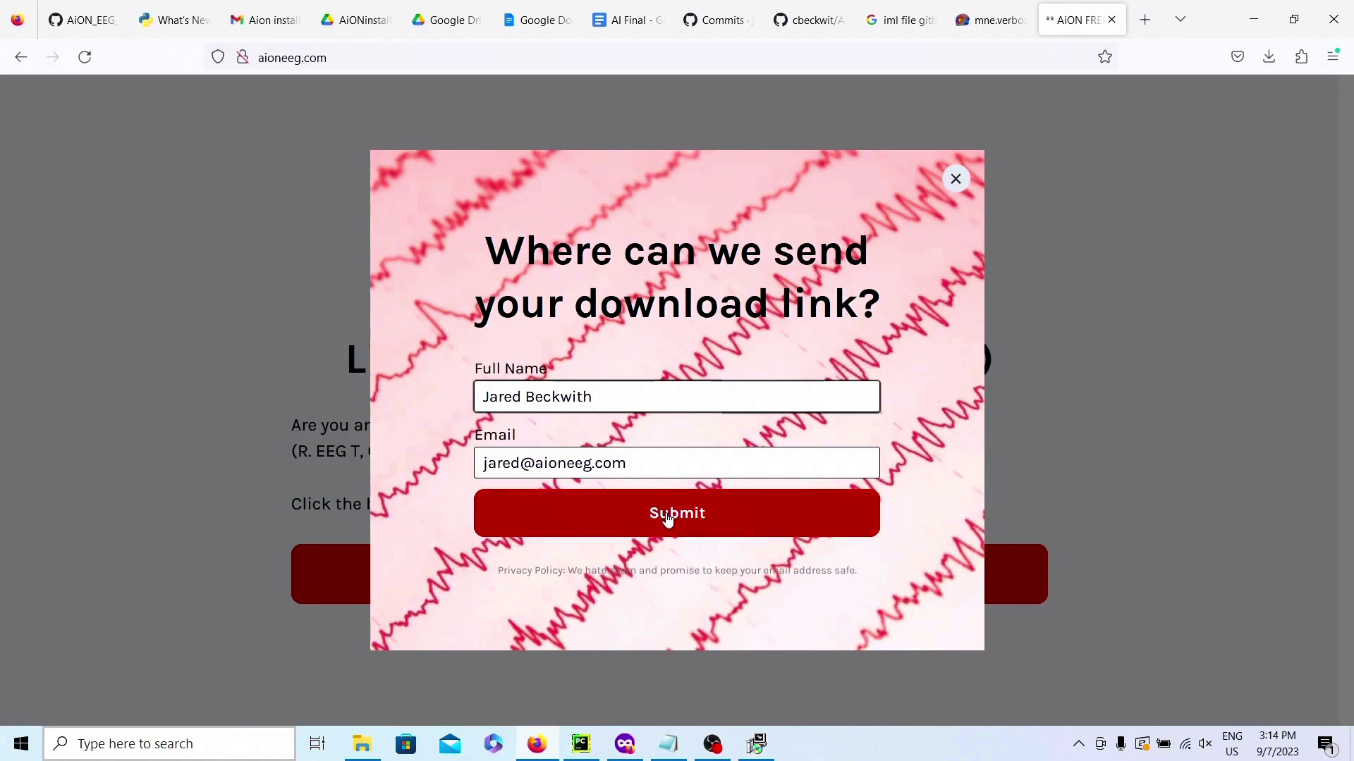
left_click(953, 180)
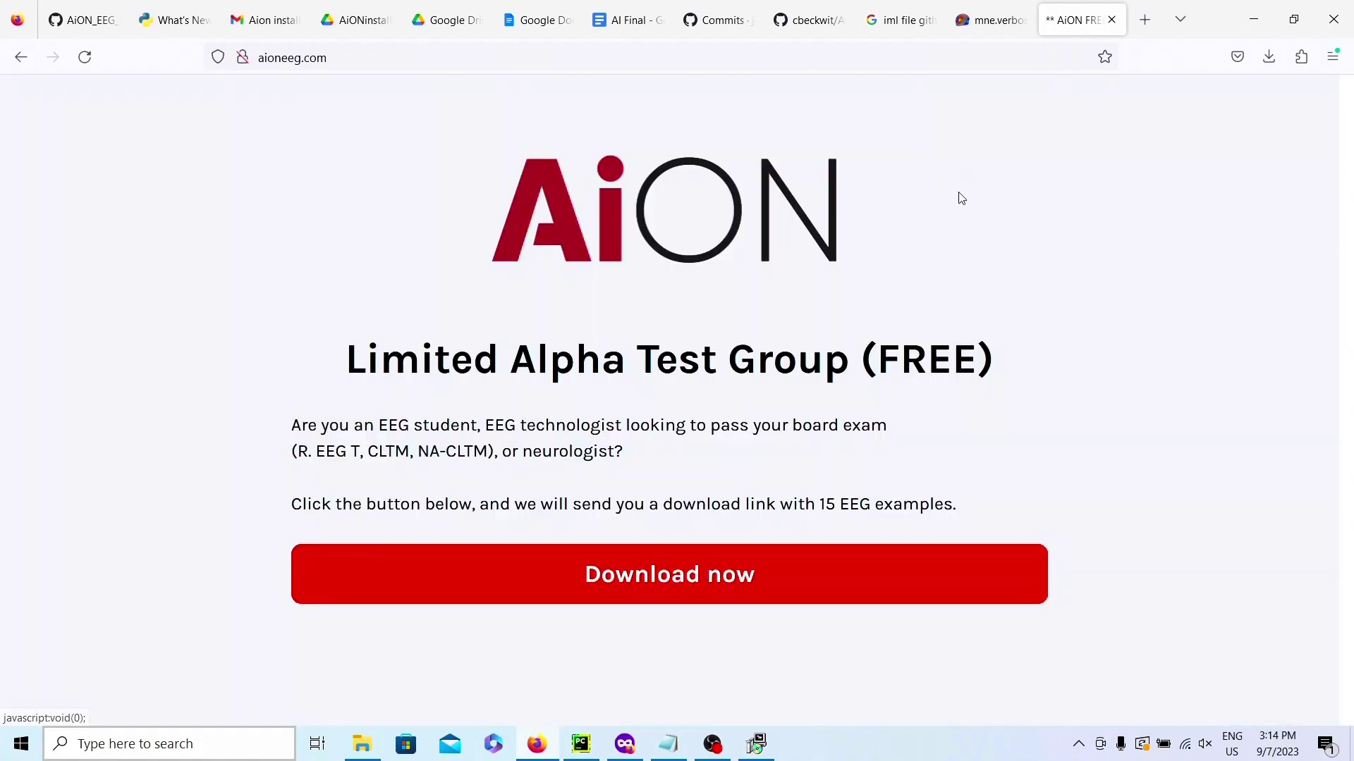
scroll(1018, 305, "down", 7)
scroll(1018, 306, "down", 1)
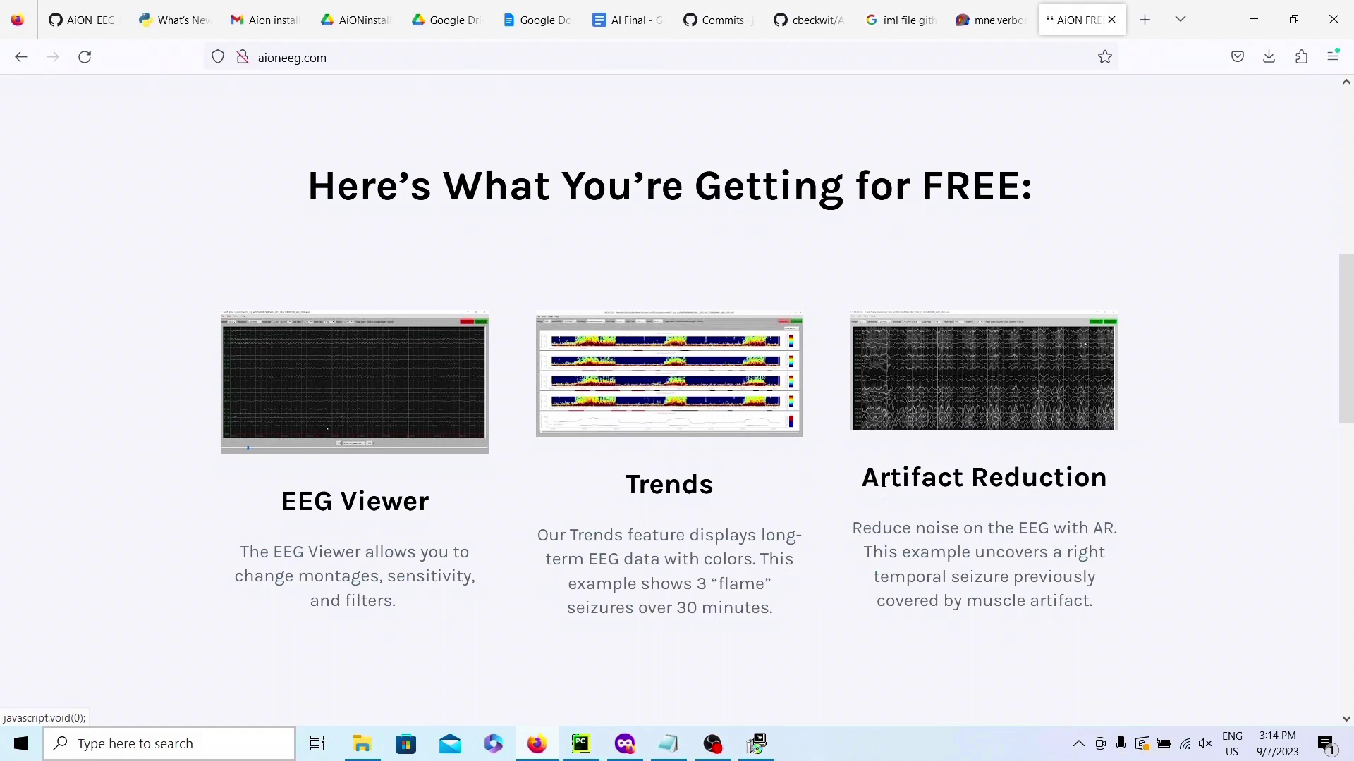
scroll(883, 492, "down", 5)
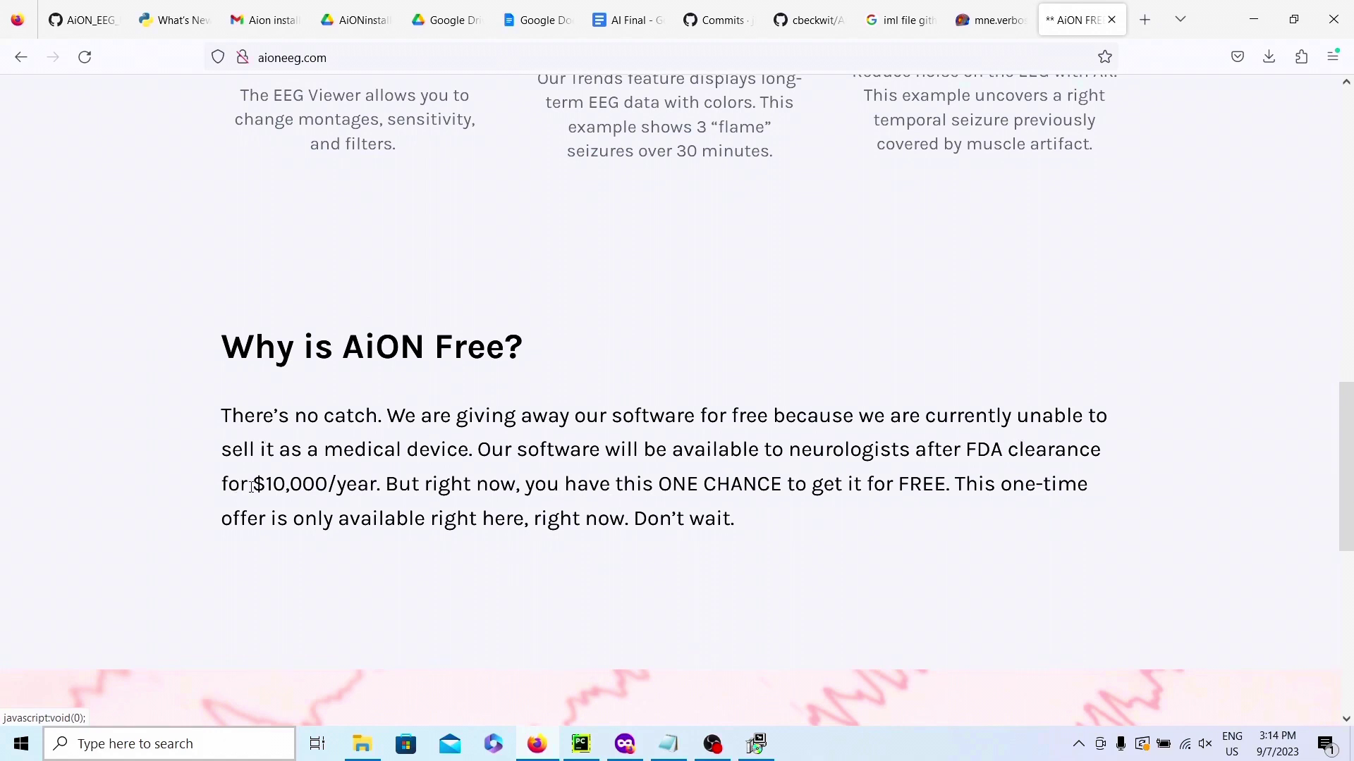
Step: Highlight the $10,000/year price and the not-for-patient-use disclaimer
left_click_drag(252, 487, 386, 487)
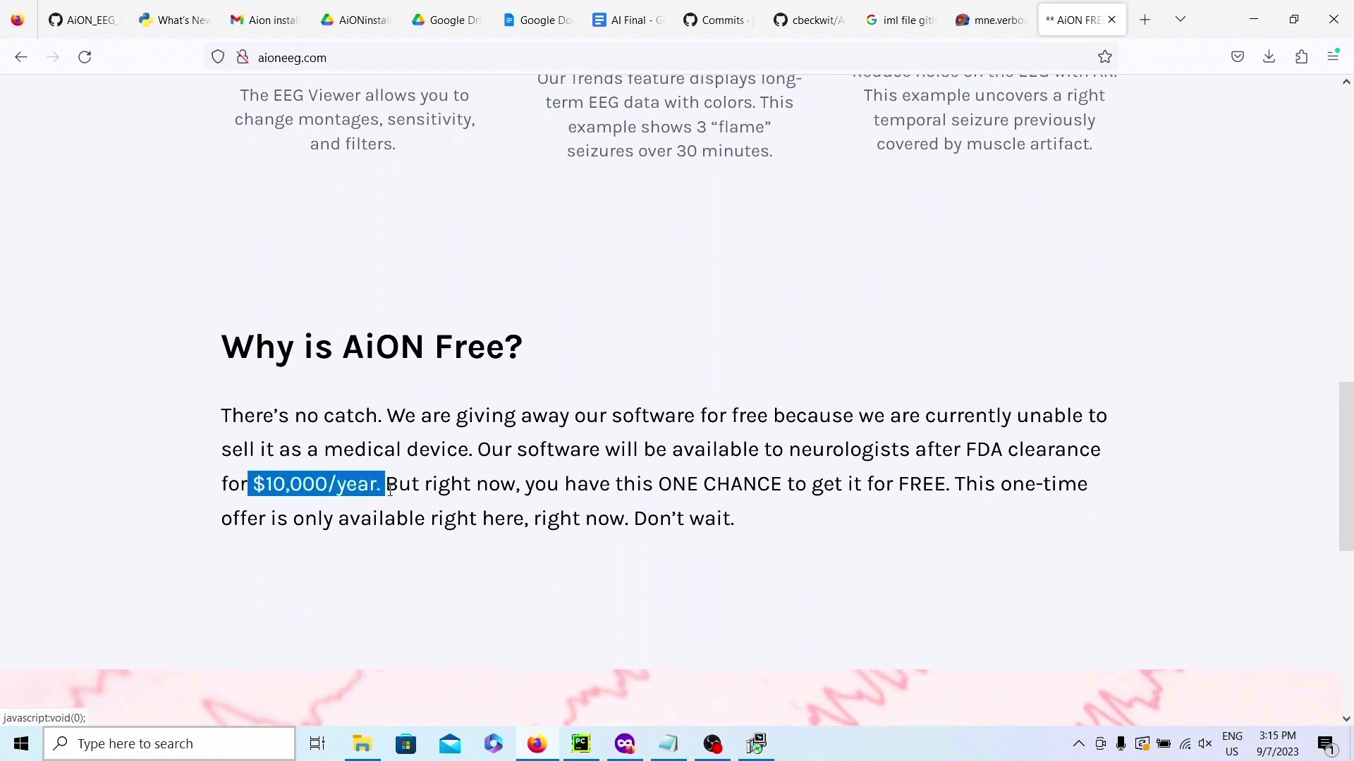
left_click(618, 620)
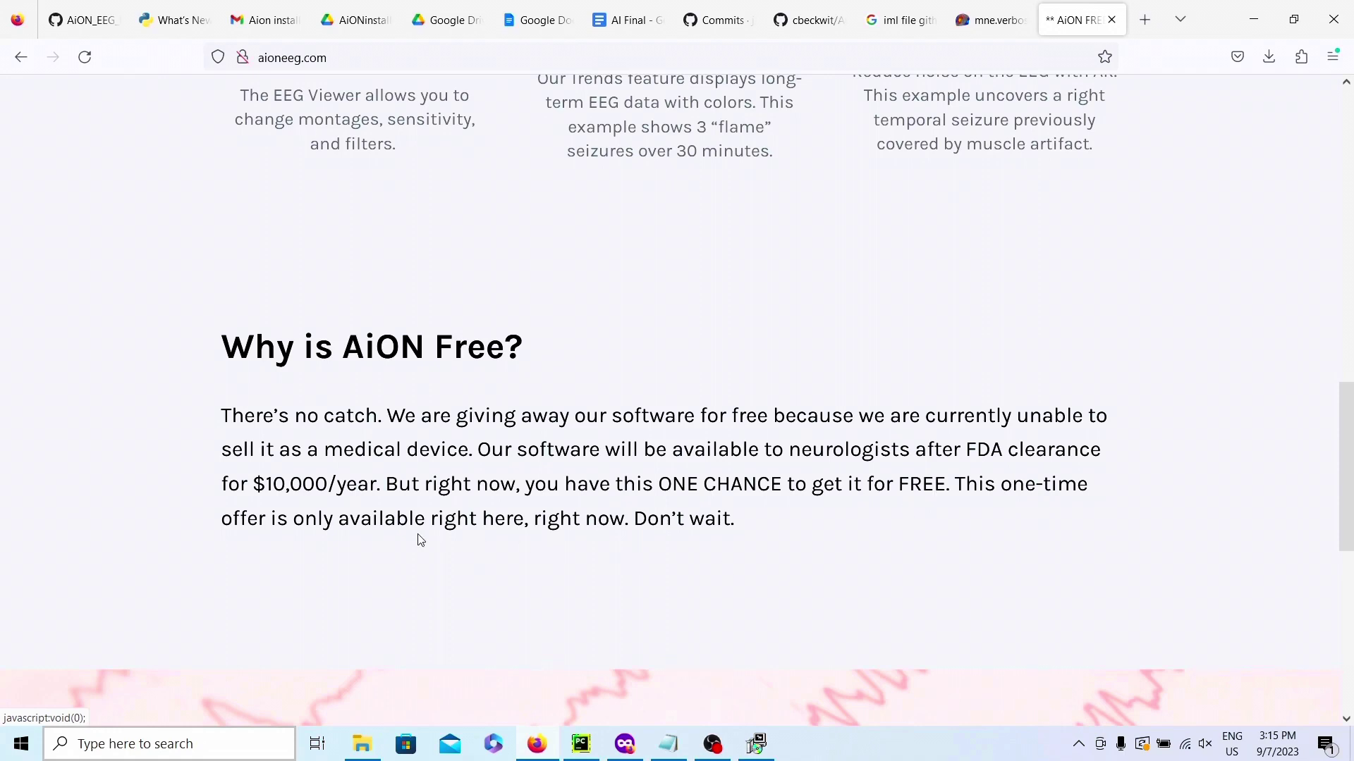
scroll(716, 553, "down", 5)
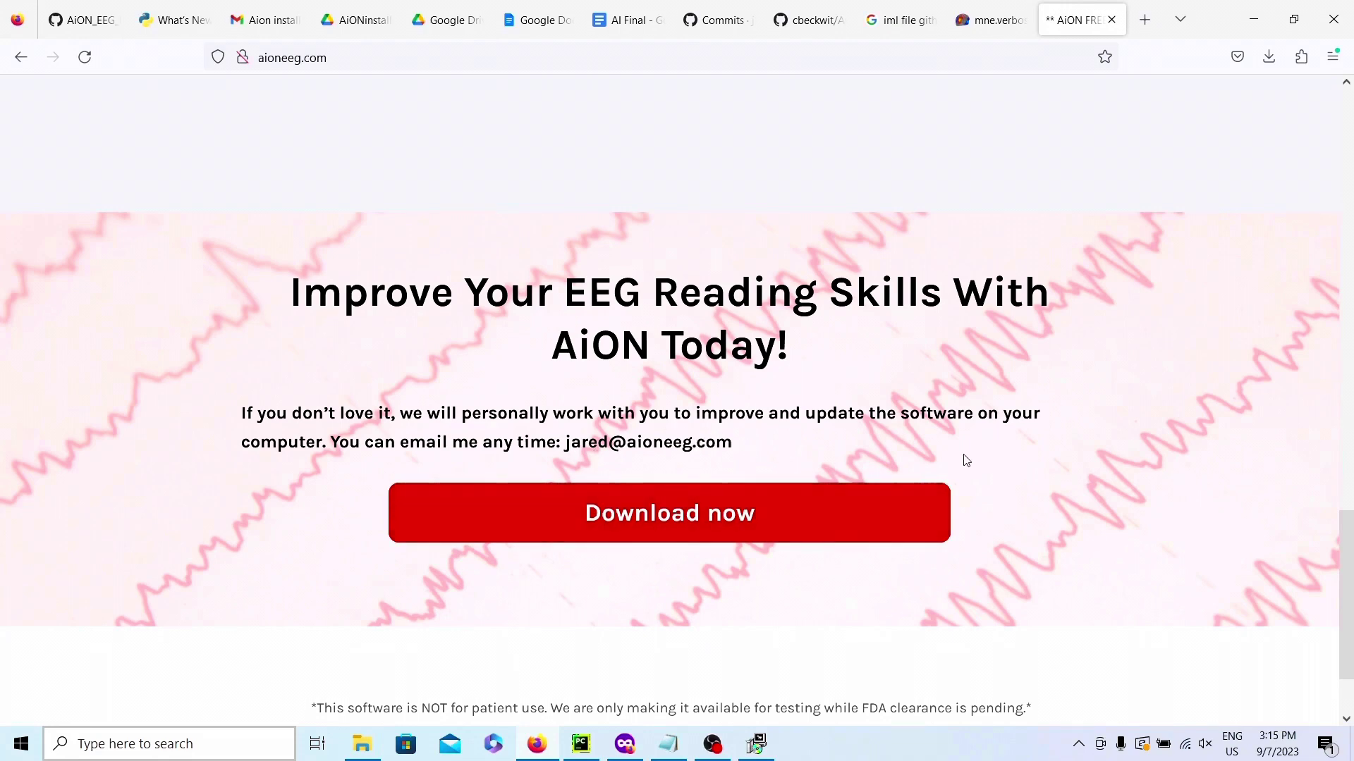
scroll(963, 459, "down", 2)
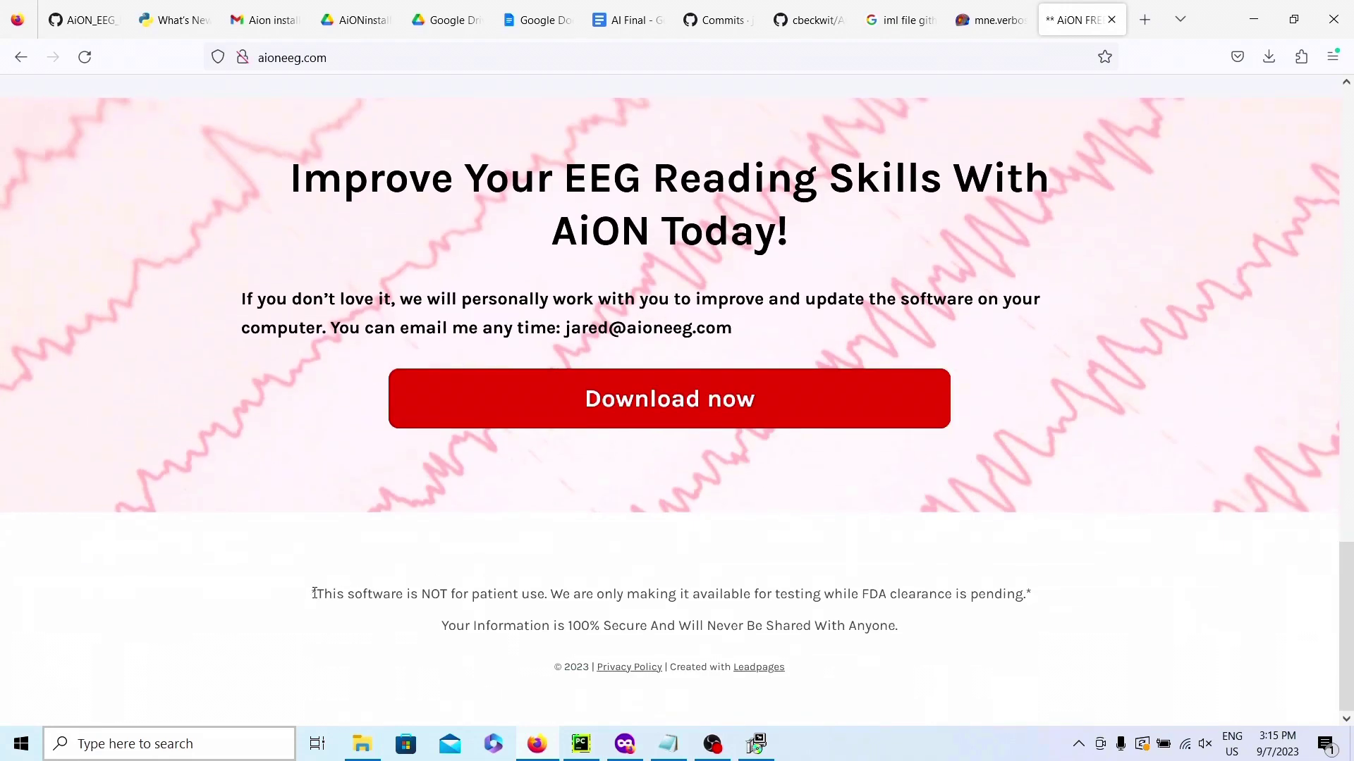
left_click_drag(314, 594, 1055, 594)
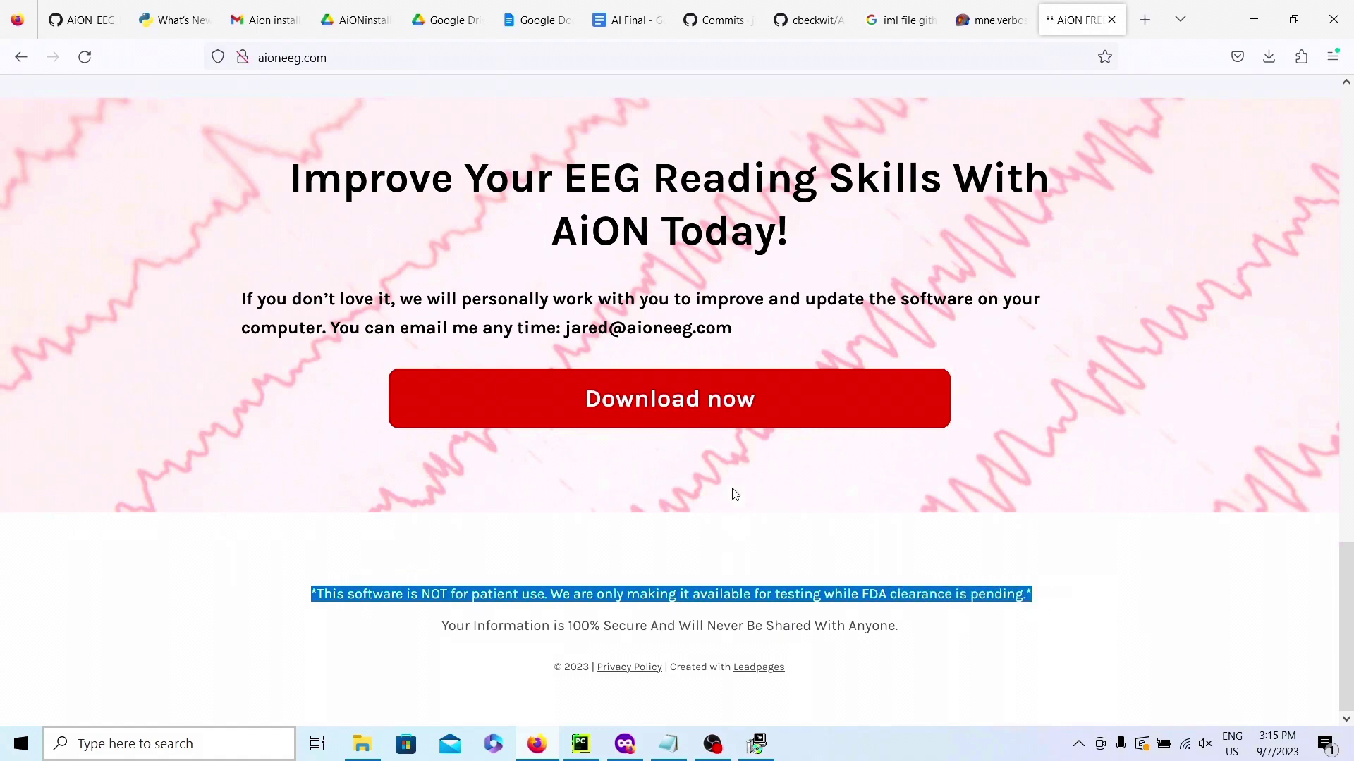
Step: Reopen and dismiss the download-link form, then show the Downloads folder with AiONInstaller
left_click(707, 397)
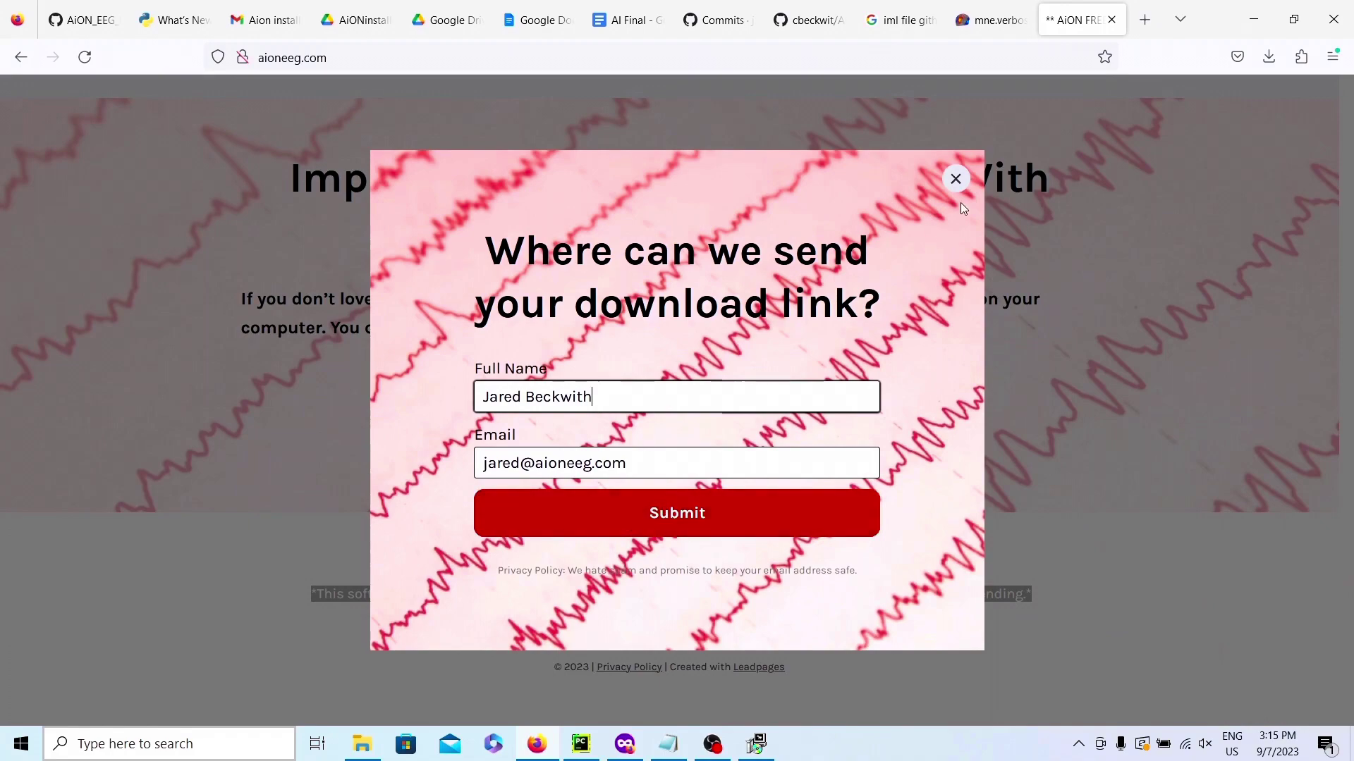
left_click(956, 181)
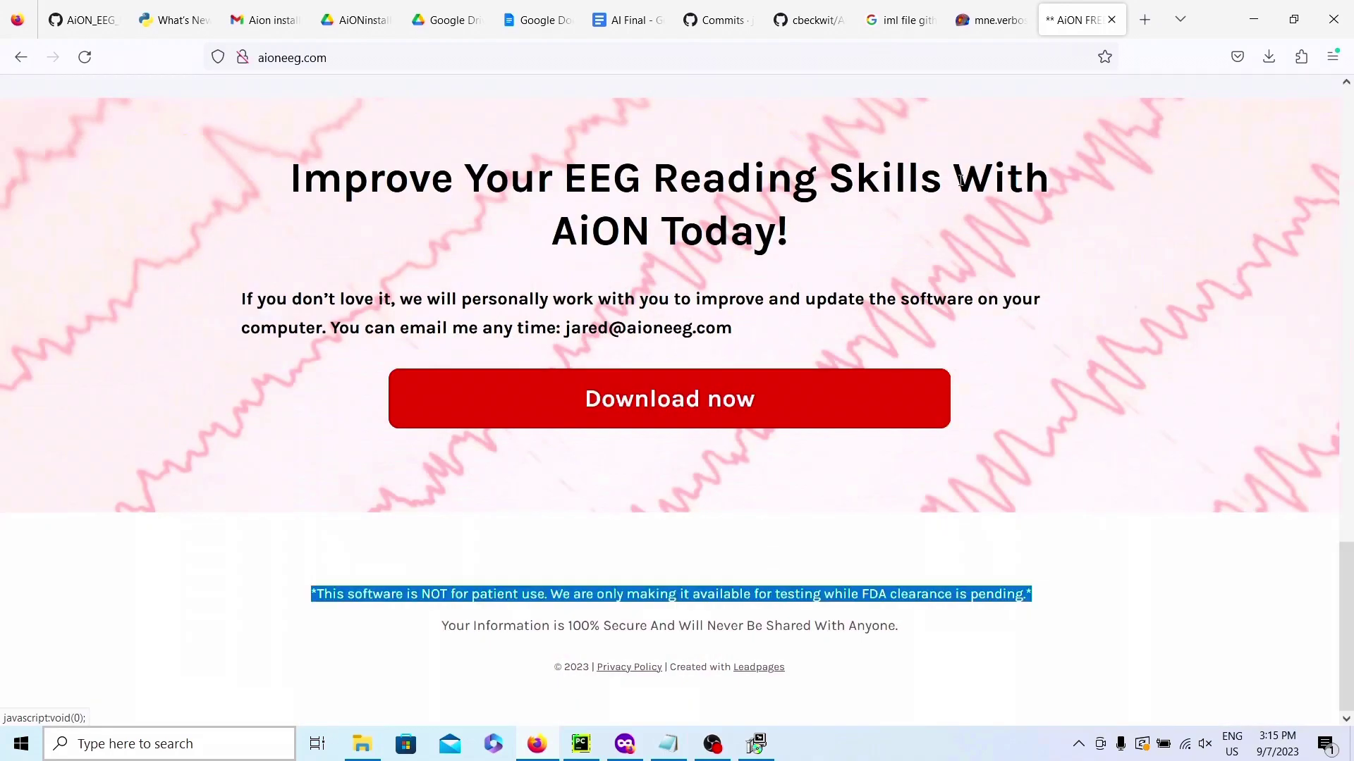
left_click(363, 746)
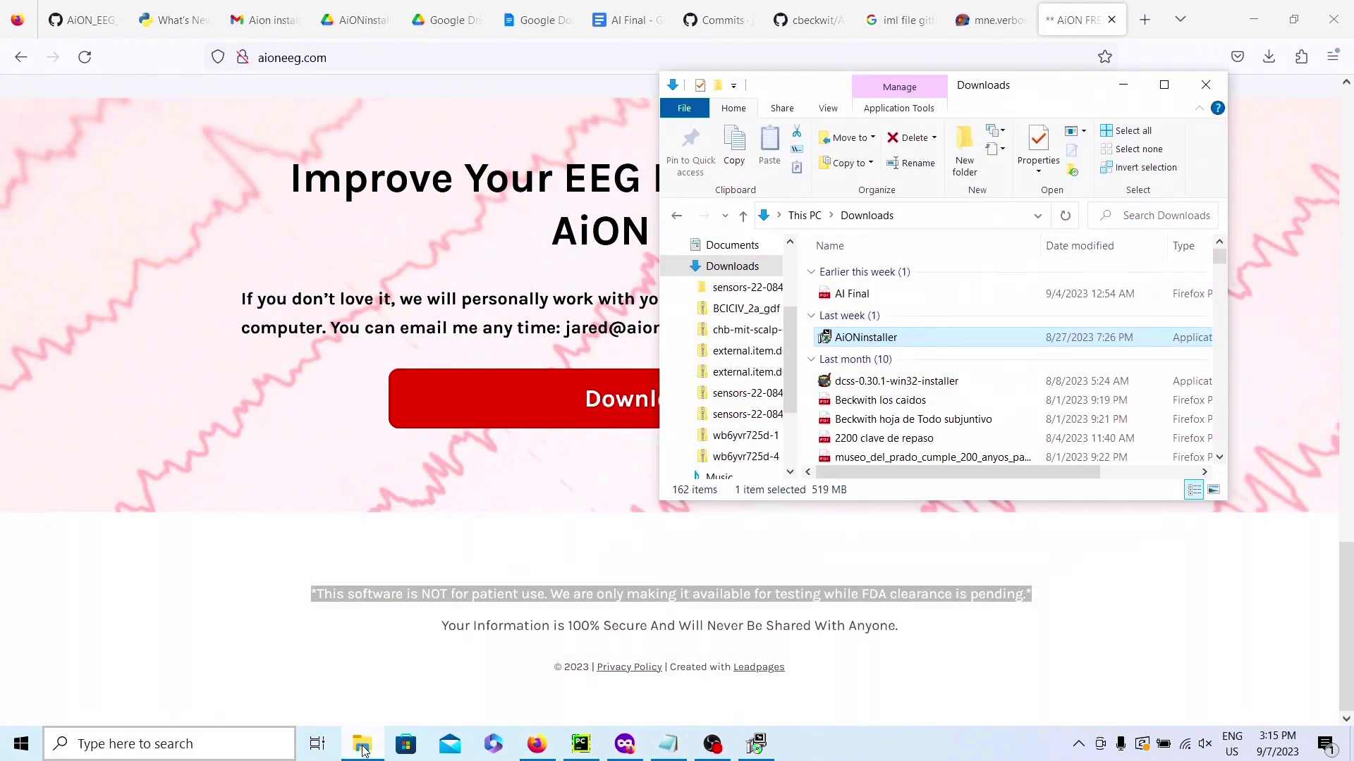
Step: Launch AiONinstaller, then minimize the setup, Downloads window and Firefox to reveal the desktop
double_click(889, 338)
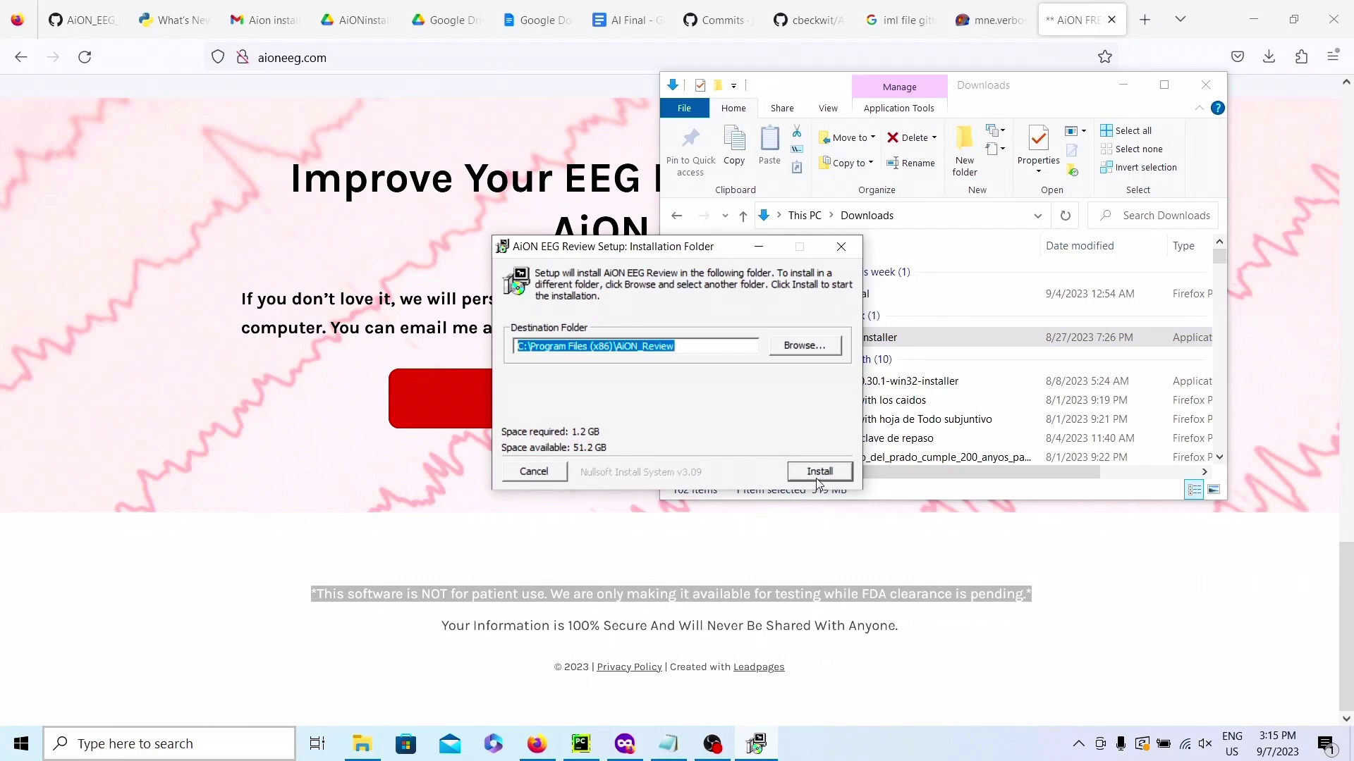
left_click(758, 246)
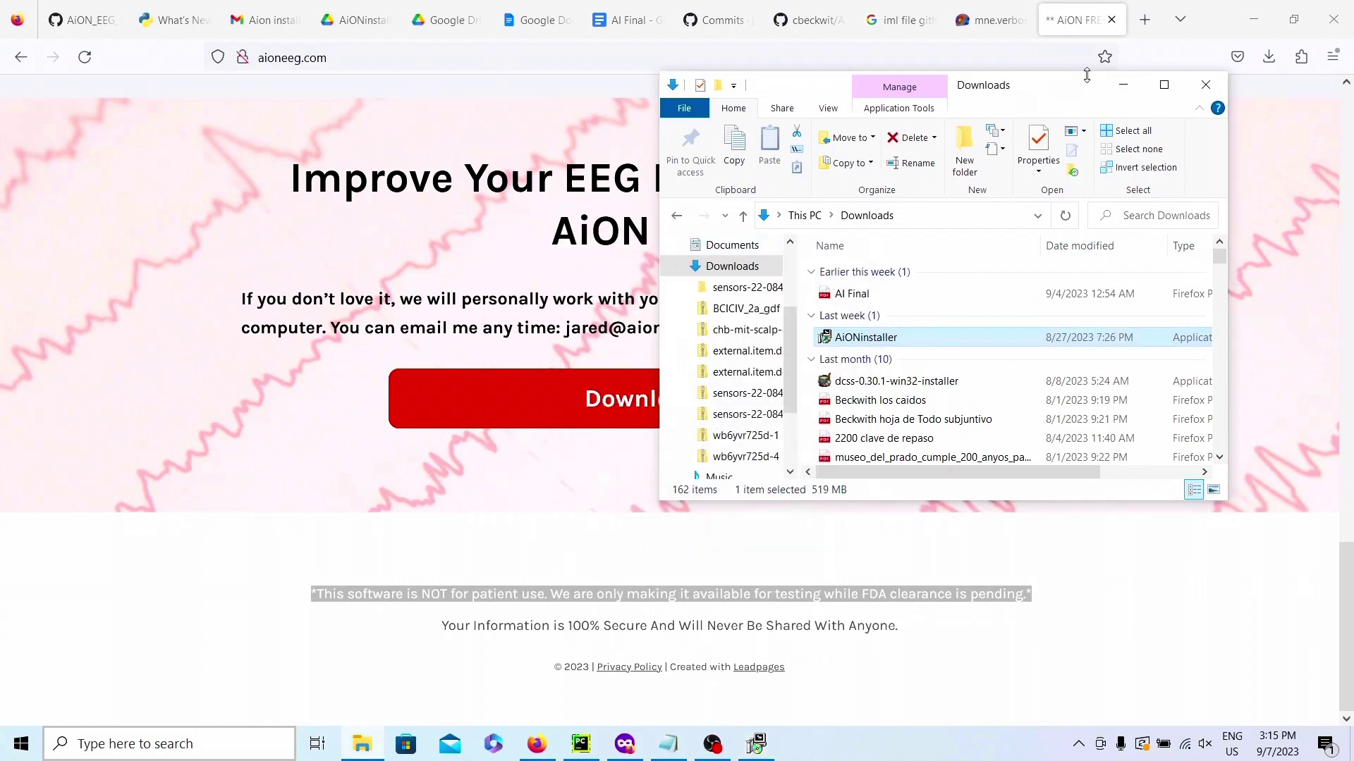
left_click(1120, 86)
left_click(1244, 19)
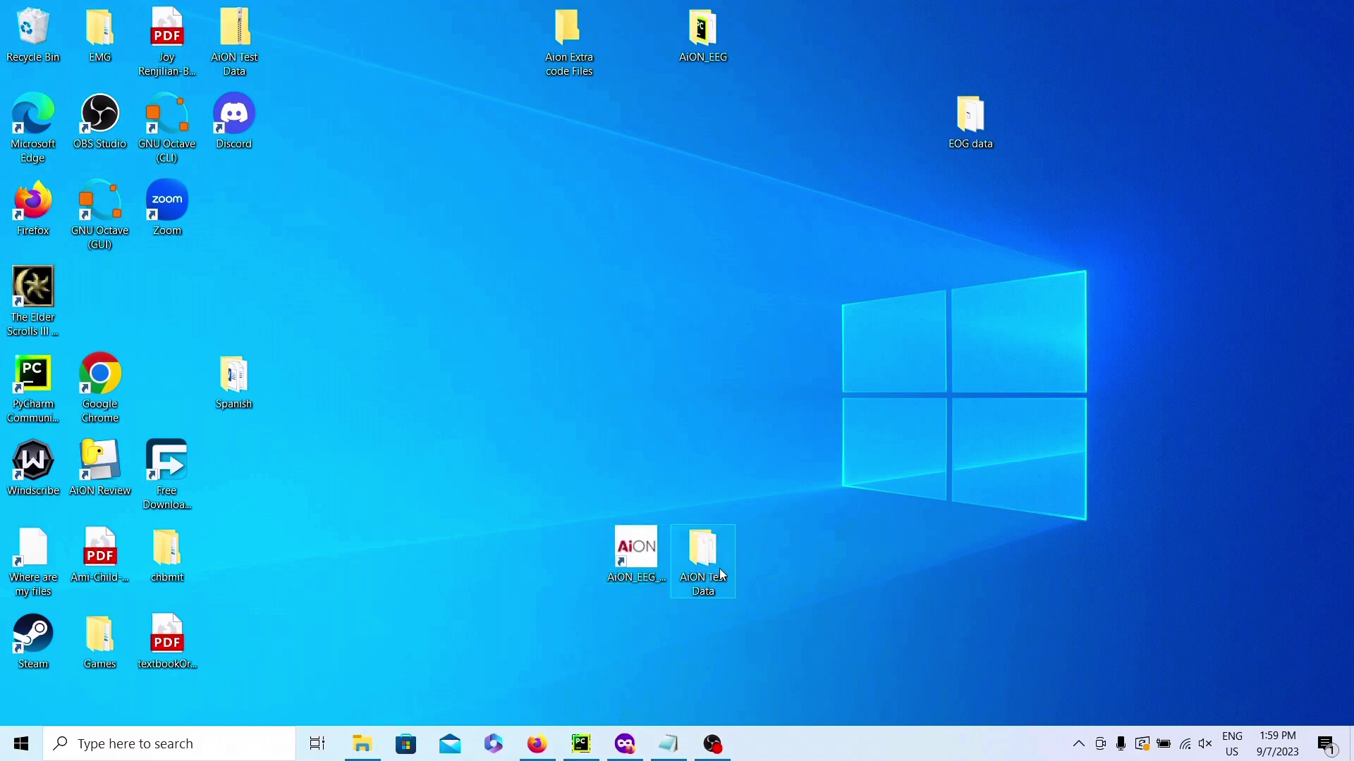
Step: Launch AiON EEG maximized and open 1HzPeriodicOccipitalDischarges.aion
double_click(635, 557)
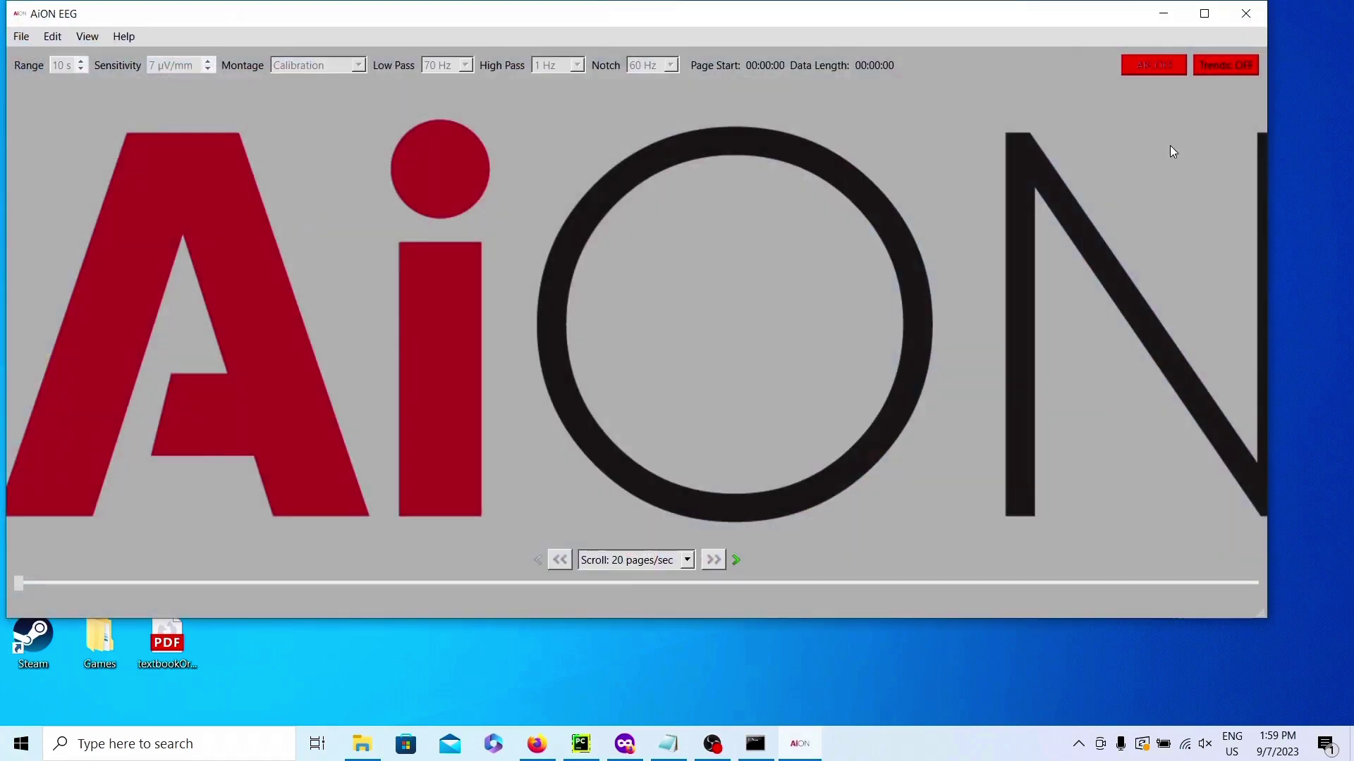
left_click(1205, 14)
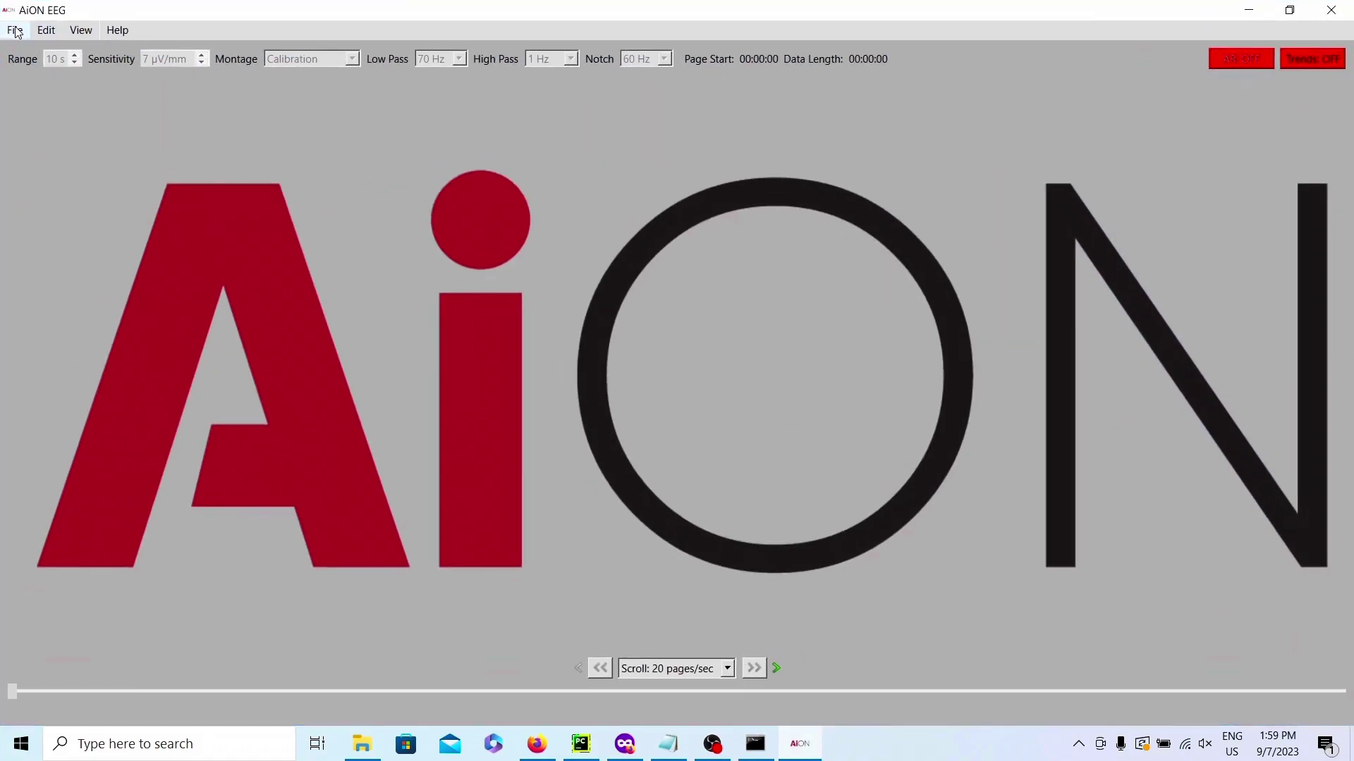
left_click(15, 30)
left_click(32, 51)
double_click(247, 126)
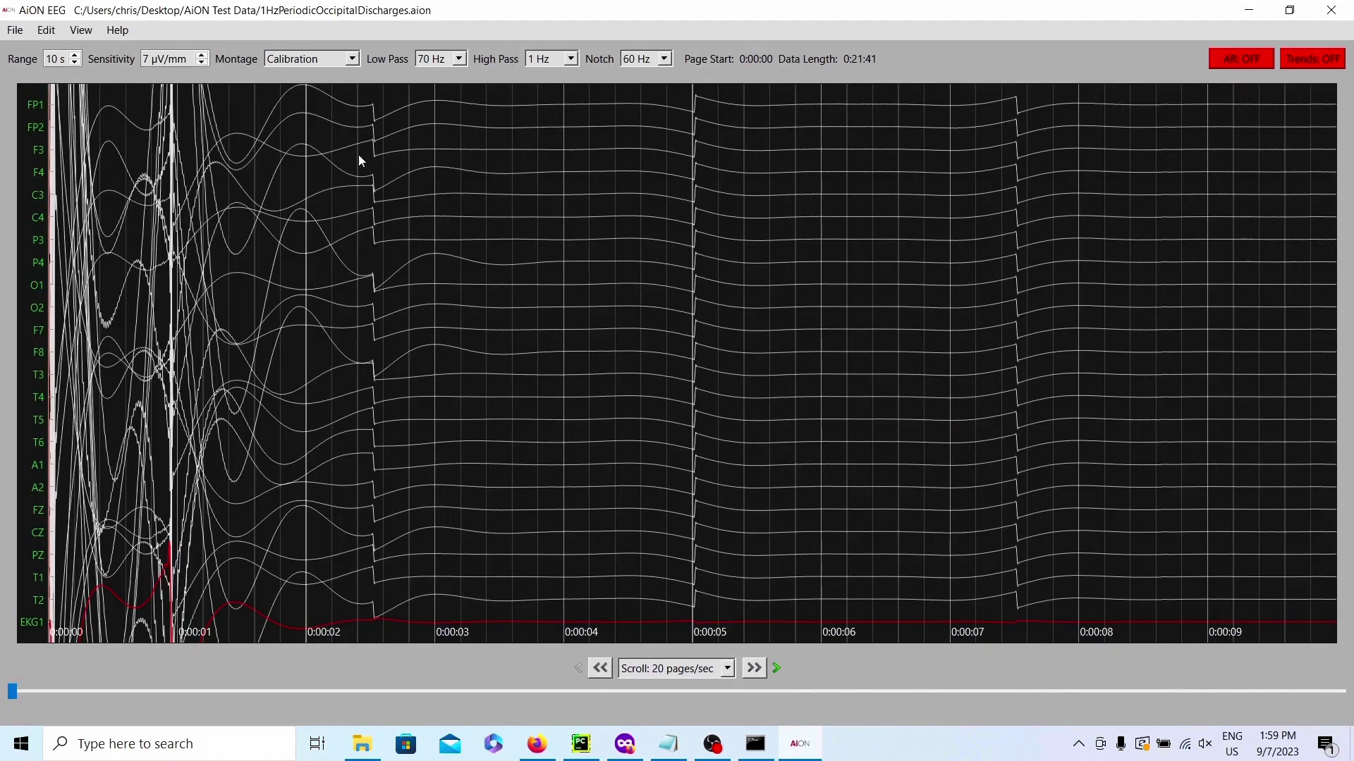
Step: Switch to the Double Banana montage and page forward to 0:00:23
left_click(353, 61)
left_click(342, 87)
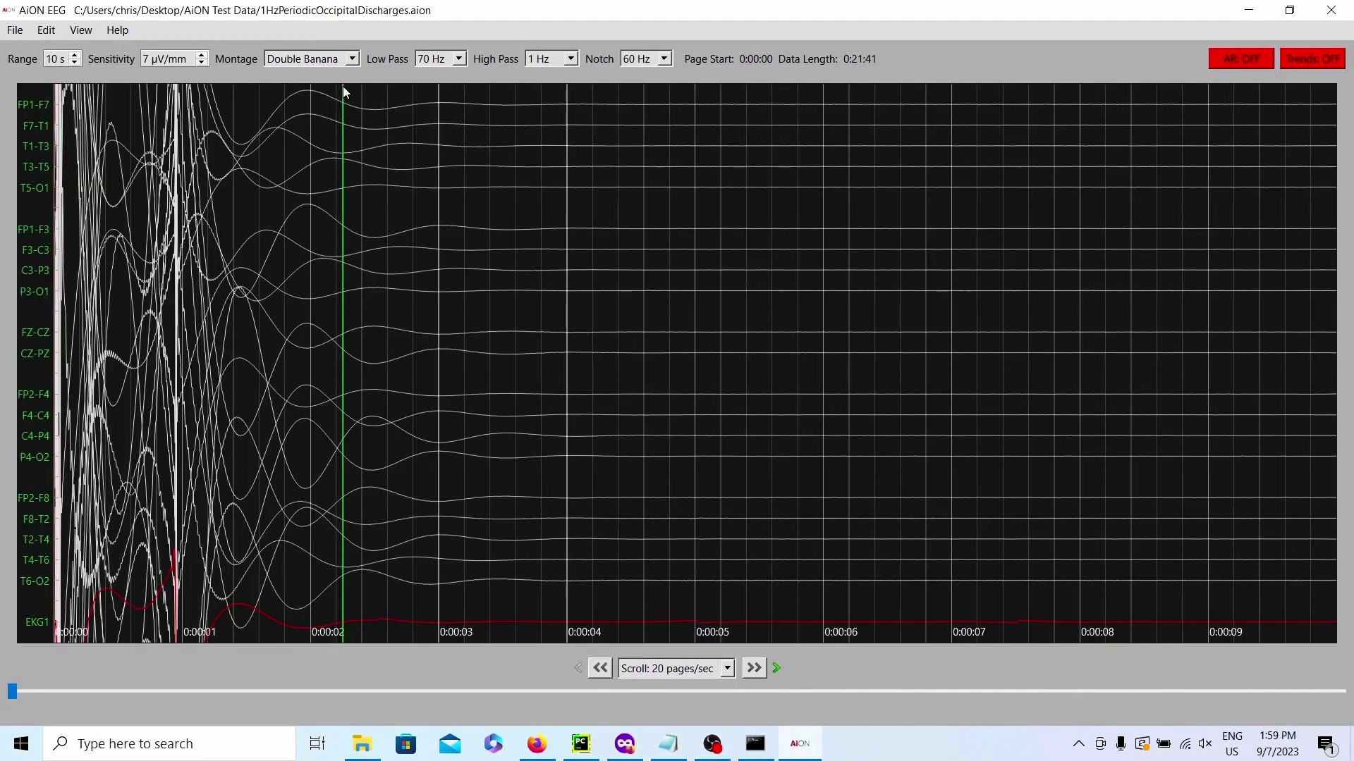
scroll(523, 276, "down", 9)
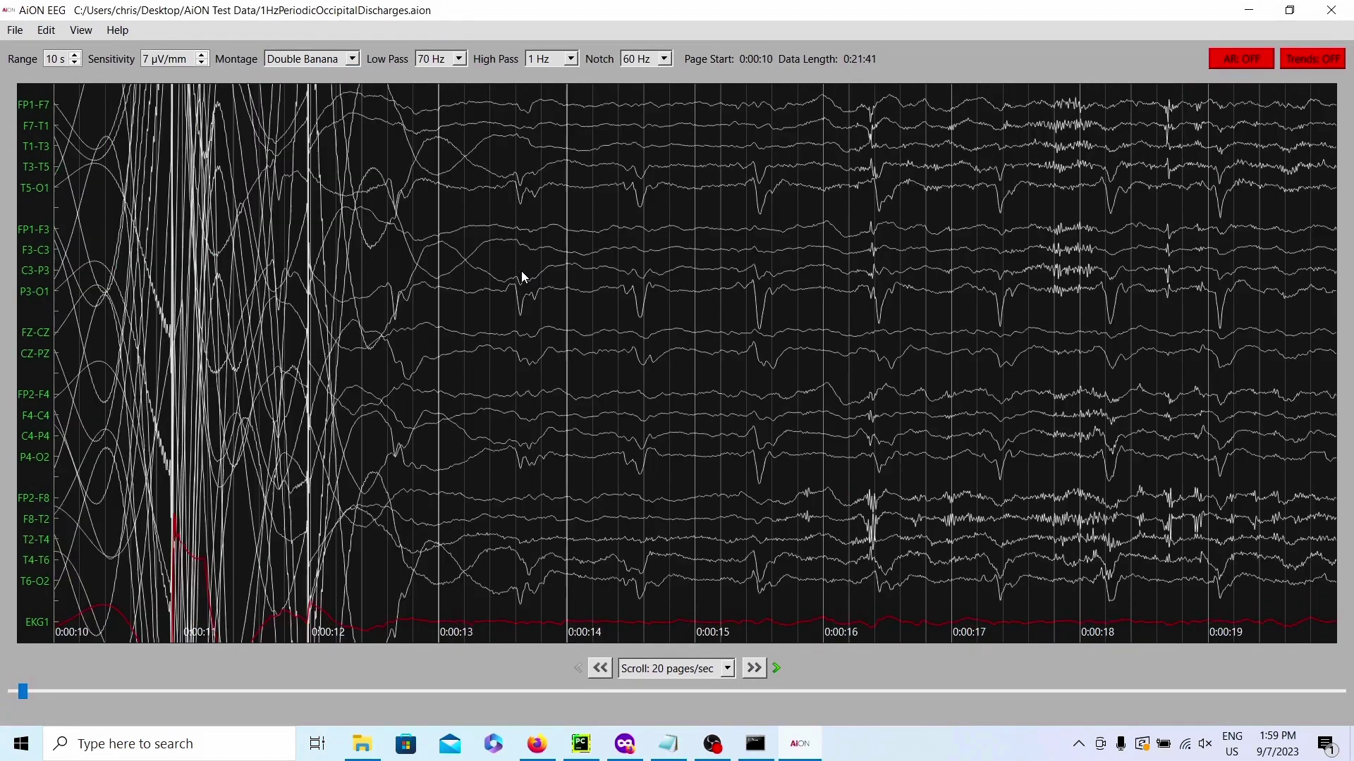
scroll(522, 276, "down", 5)
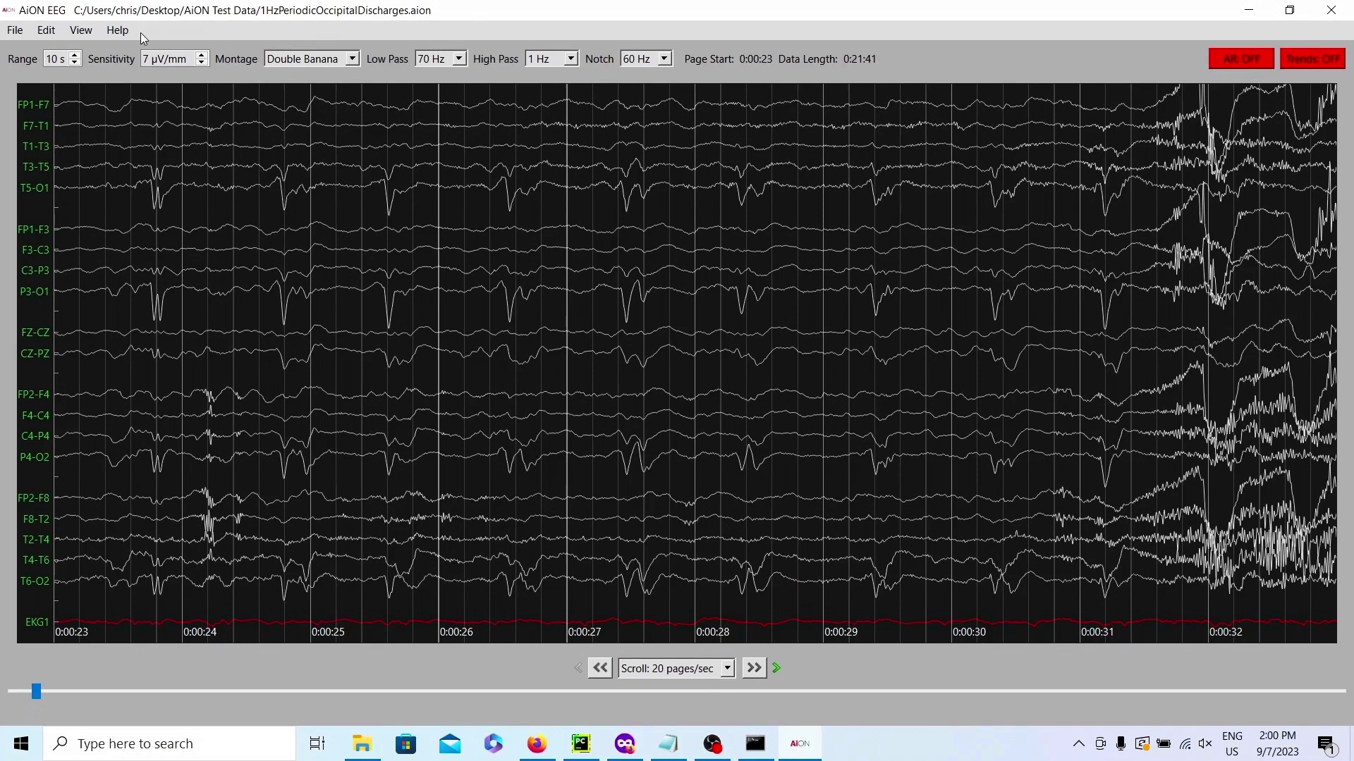
Step: Open the 2PsychogenicNonepilepticSz.aion recording
left_click(14, 30)
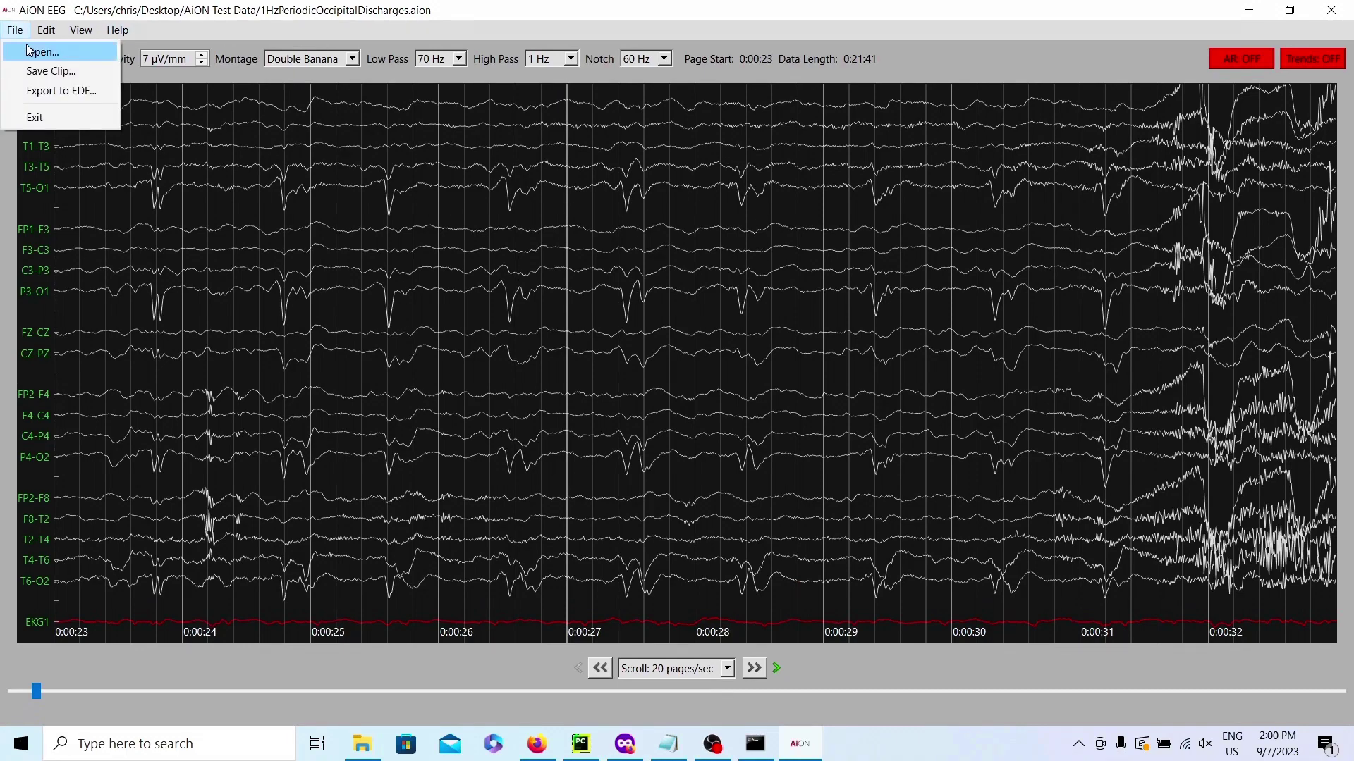
left_click(27, 45)
double_click(265, 150)
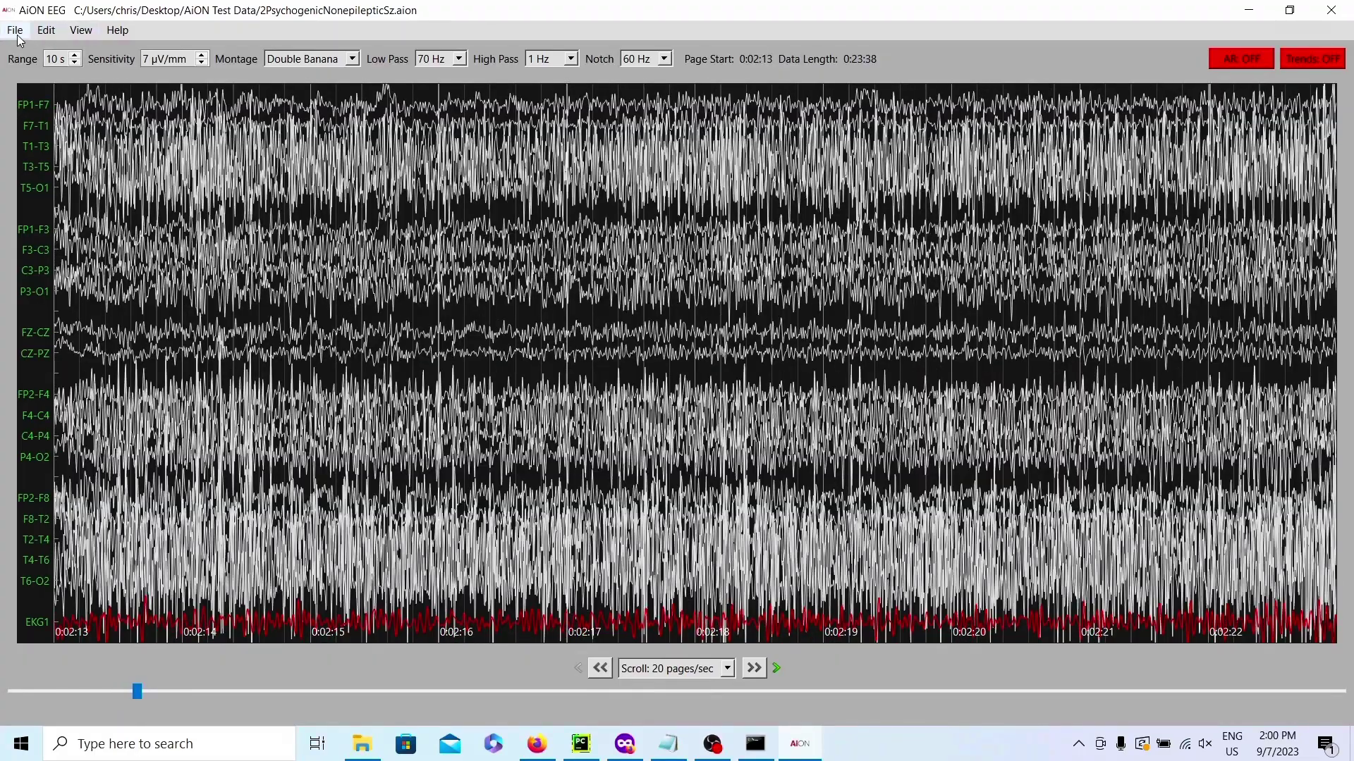
Step: Open the 3ElectrographicSz.aion recording
left_click(17, 32)
left_click(32, 54)
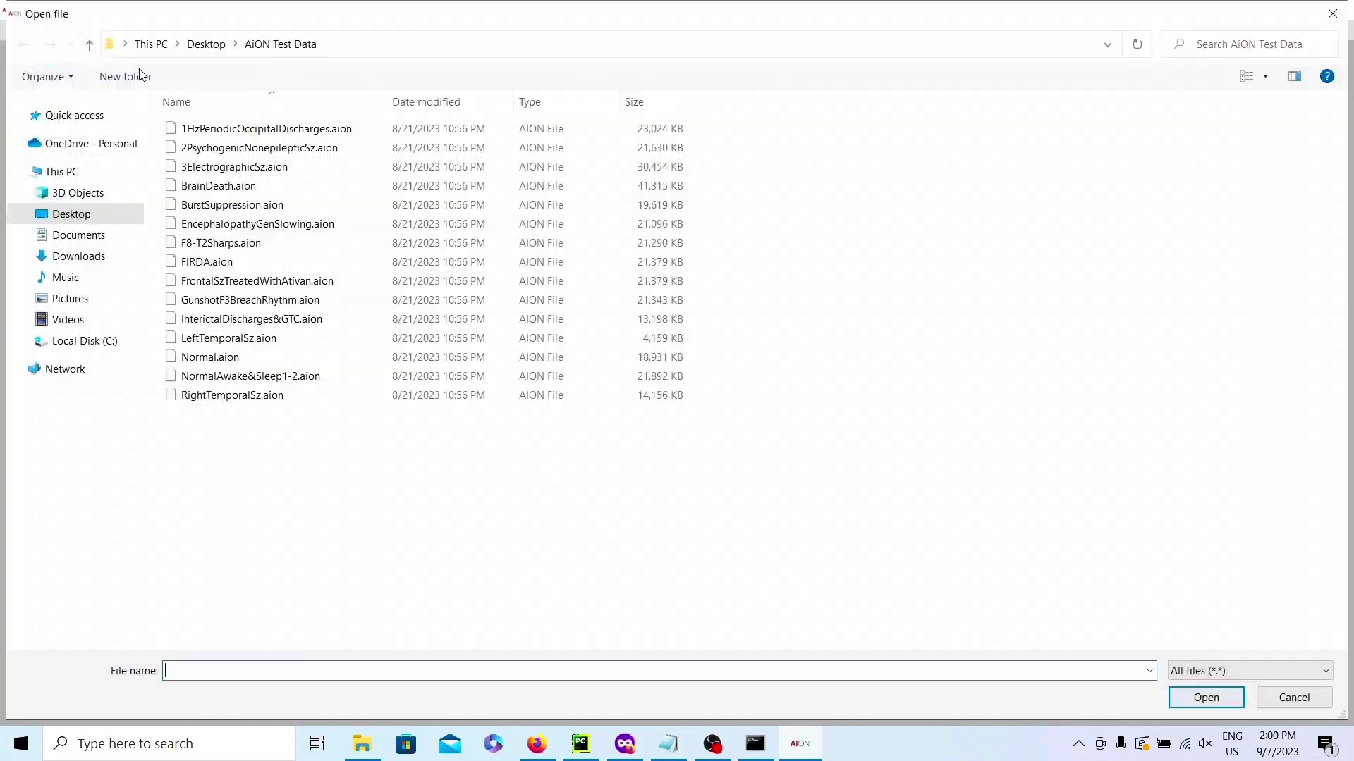
double_click(221, 166)
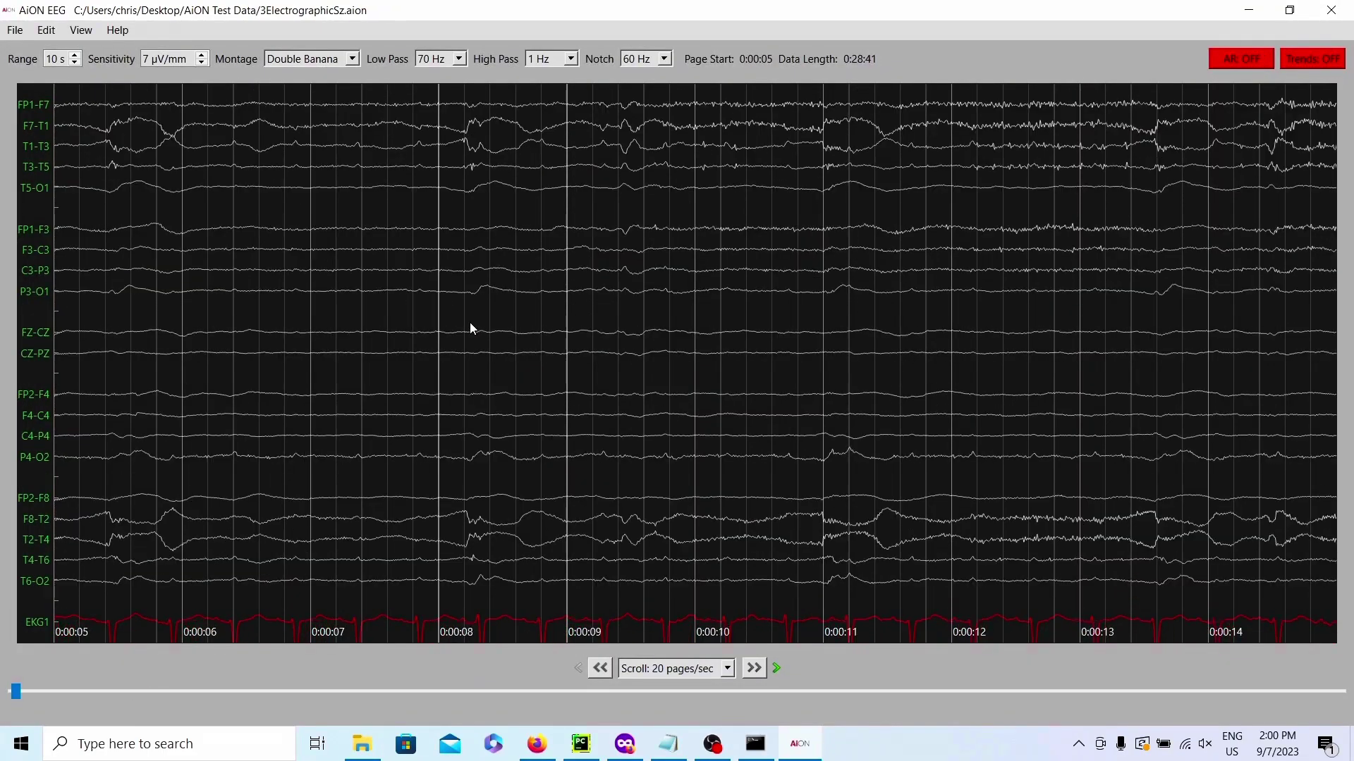
Step: Show FFT trends, jump to 0:14:17.78 from the trend plot, then hide the trends
left_click(1317, 66)
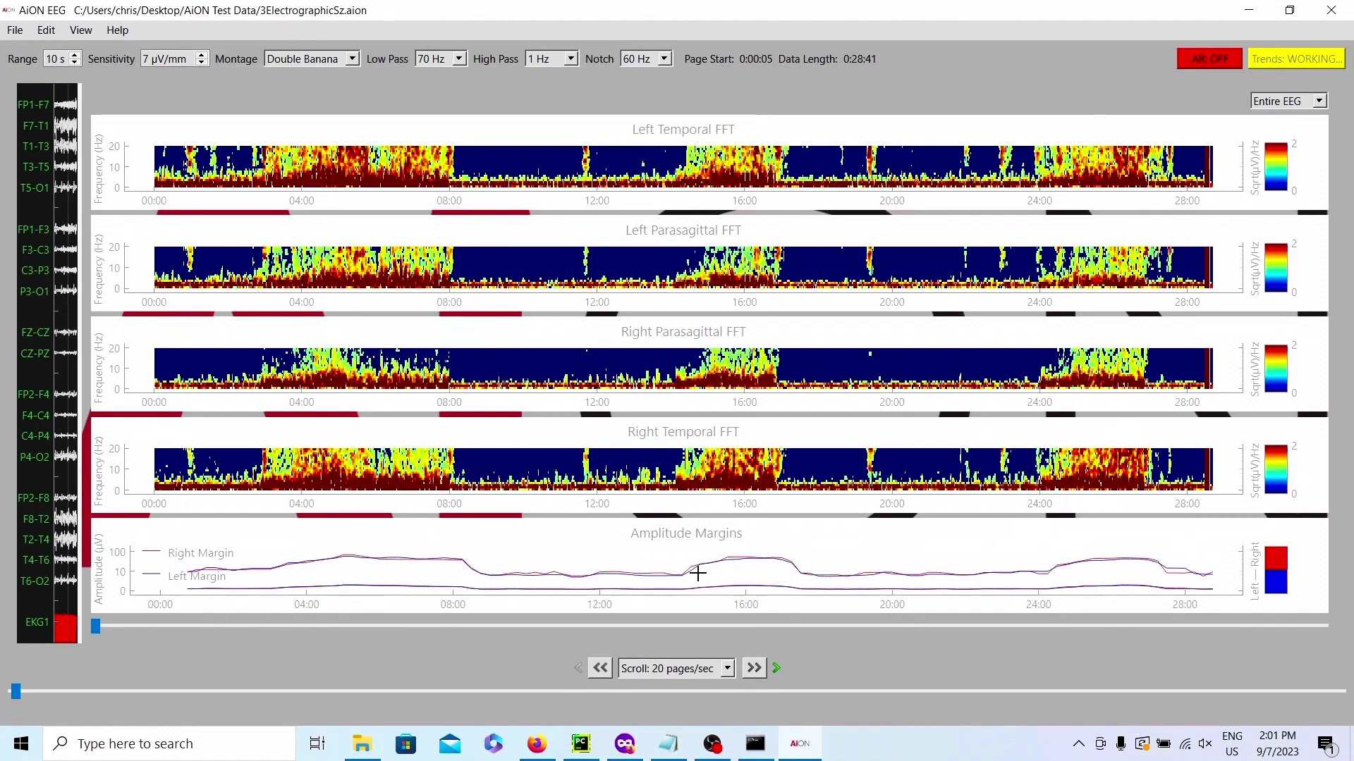
left_click(683, 468)
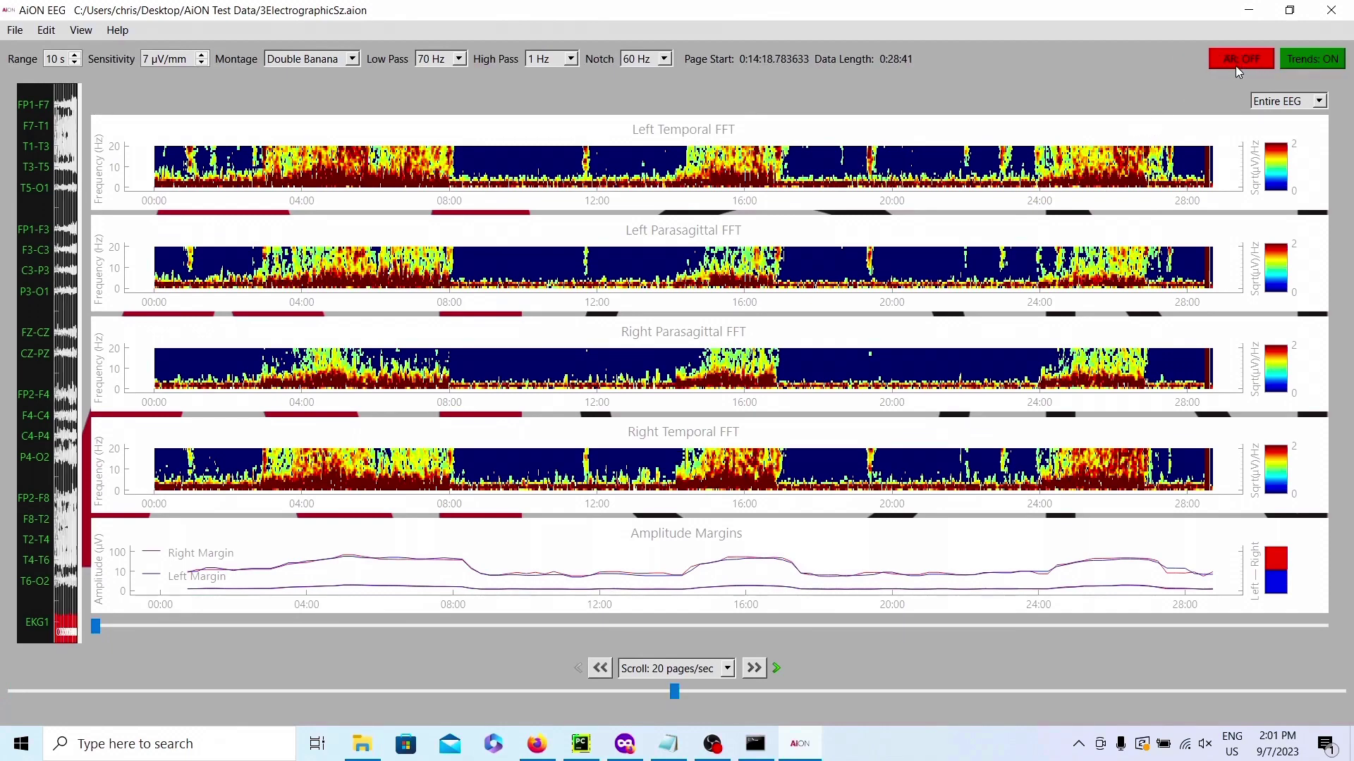
left_click(1295, 61)
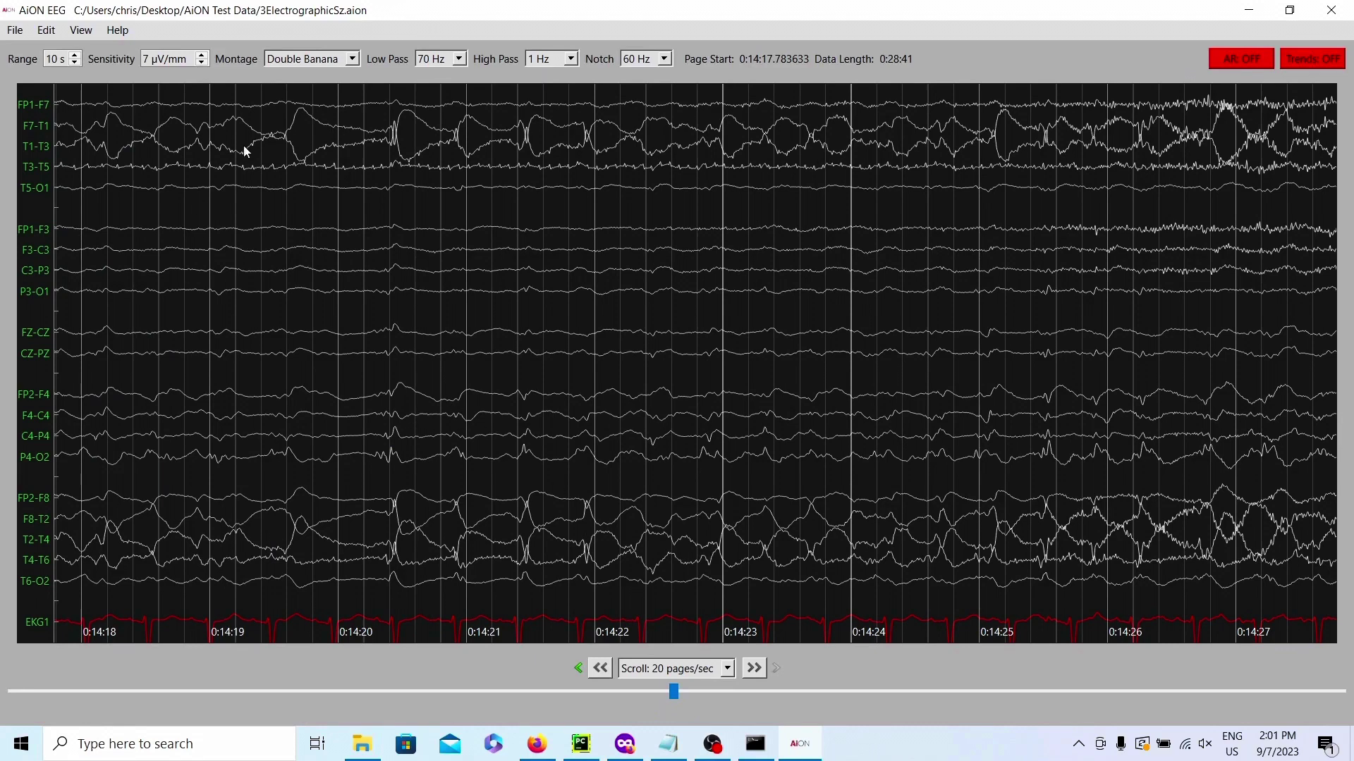
Step: Open the BrainDeath recording
left_click(15, 29)
left_click(36, 52)
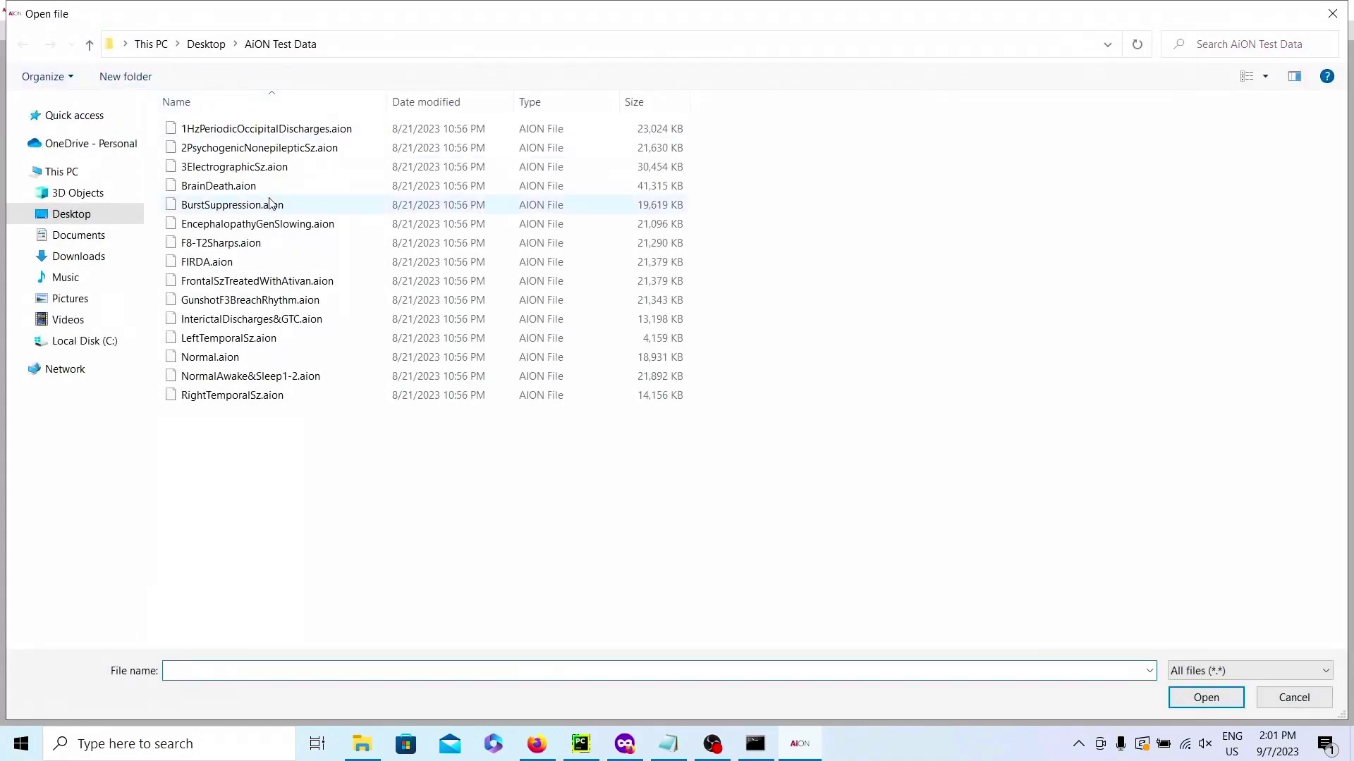
double_click(279, 187)
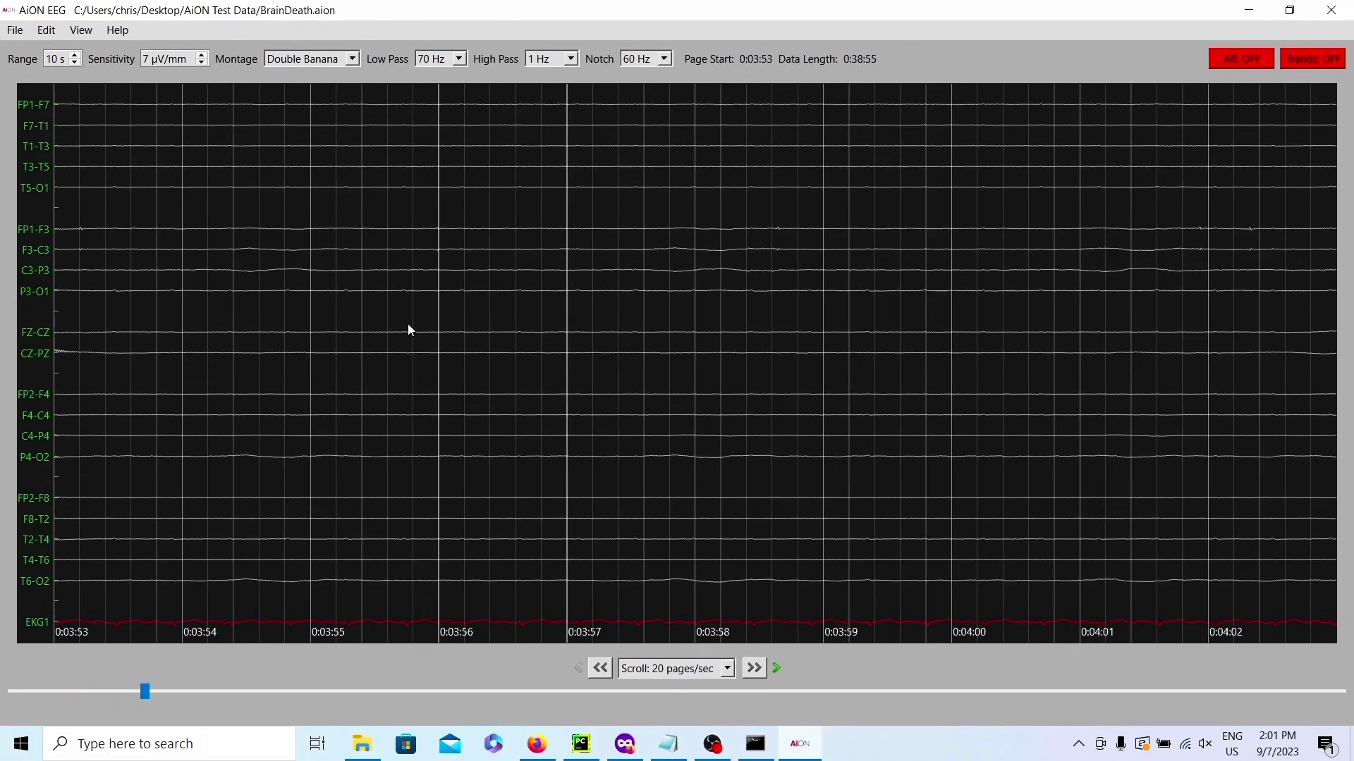
Step: Open the BurstSuppression.aion recording
left_click(14, 30)
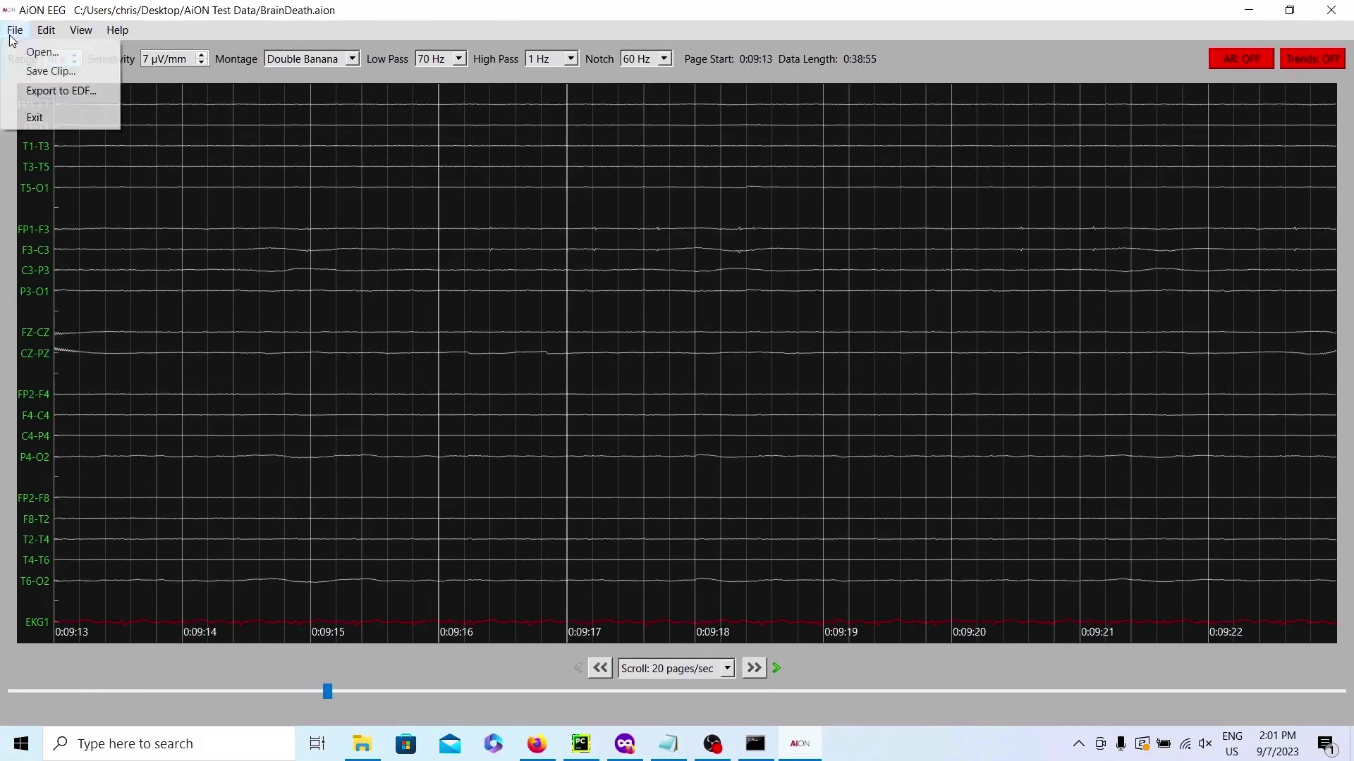
left_click(39, 55)
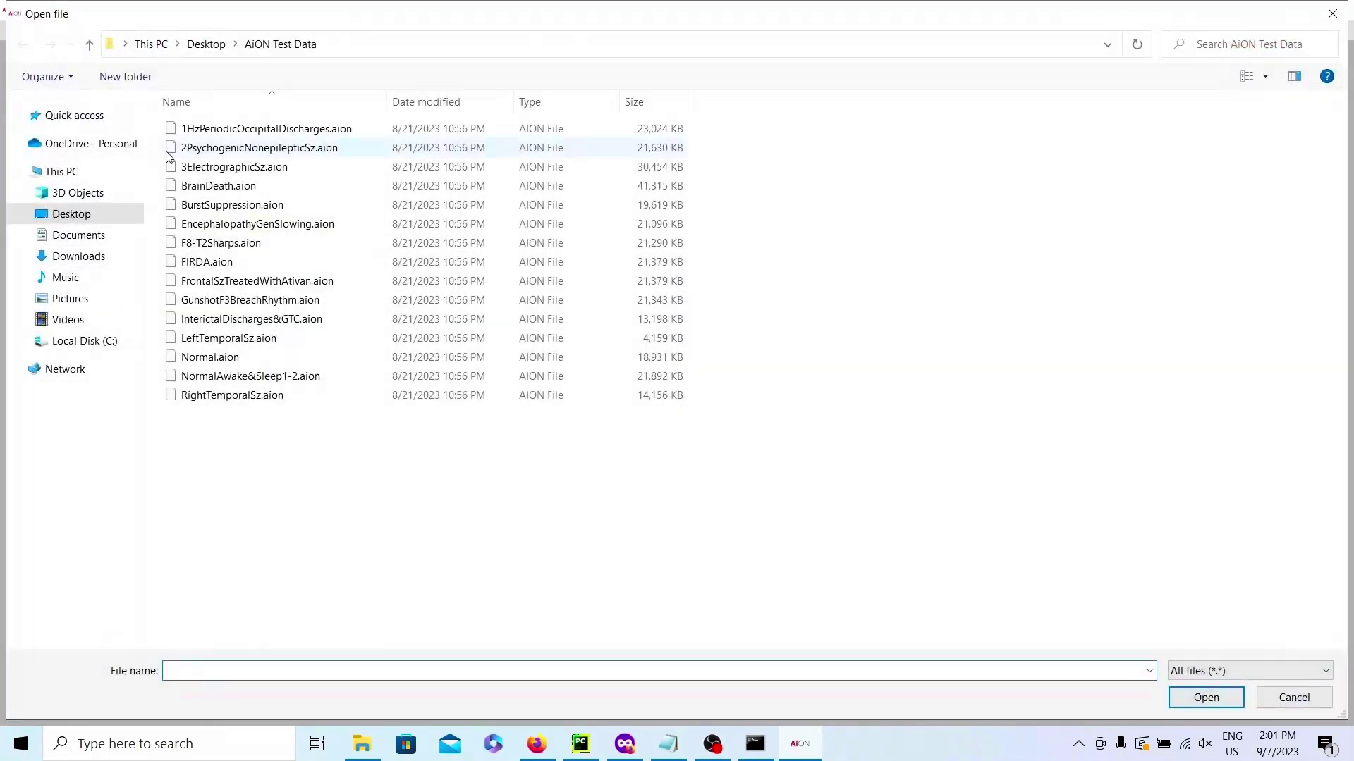
double_click(220, 206)
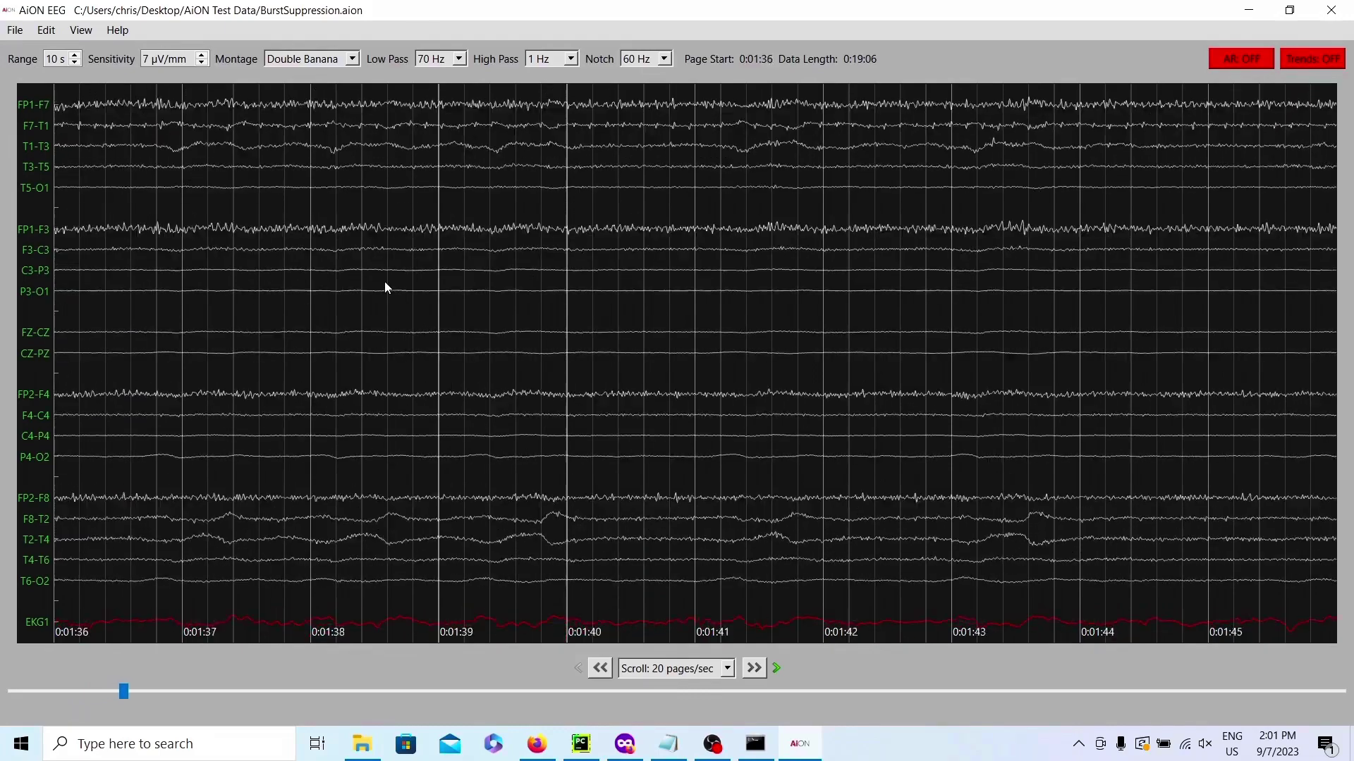
Step: Open EncephalopathyGenSlowing, then load F8-T2Sharps.aion
left_click(15, 29)
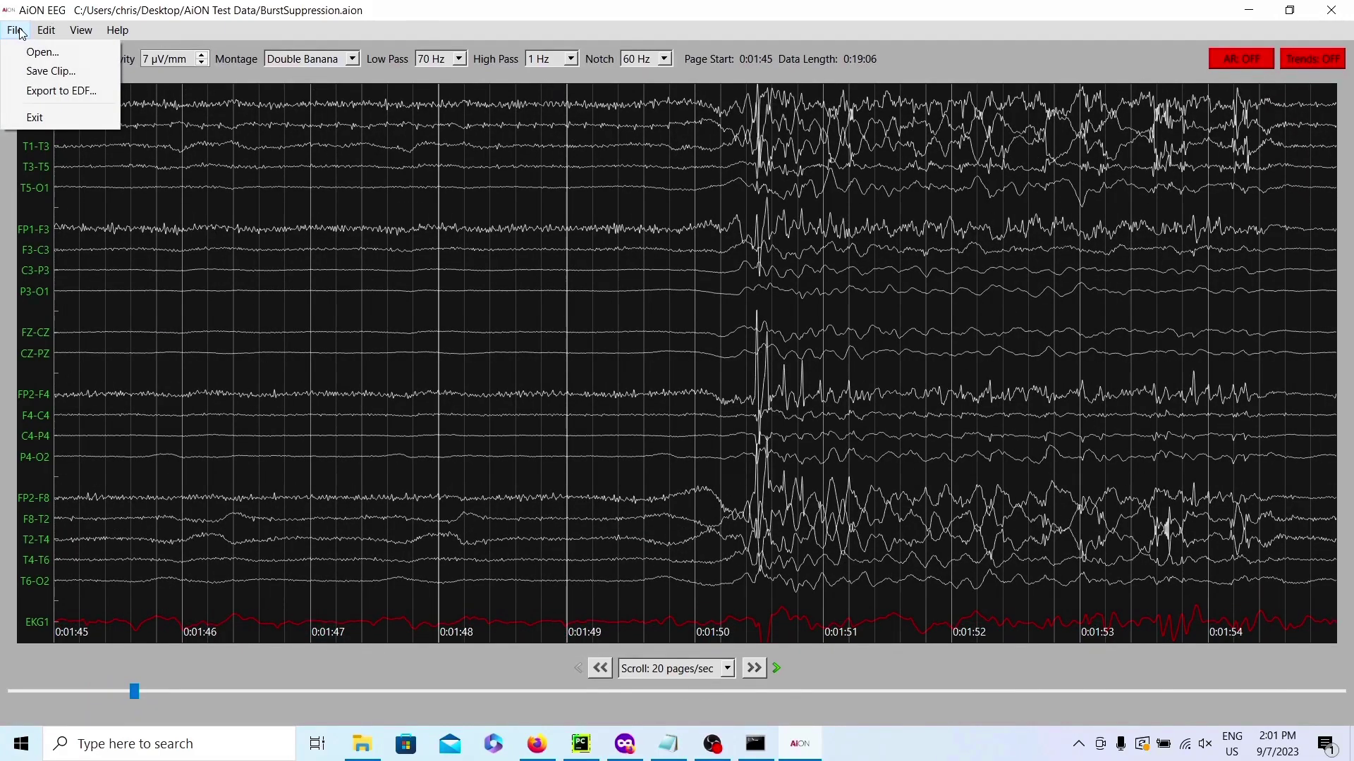
left_click(30, 51)
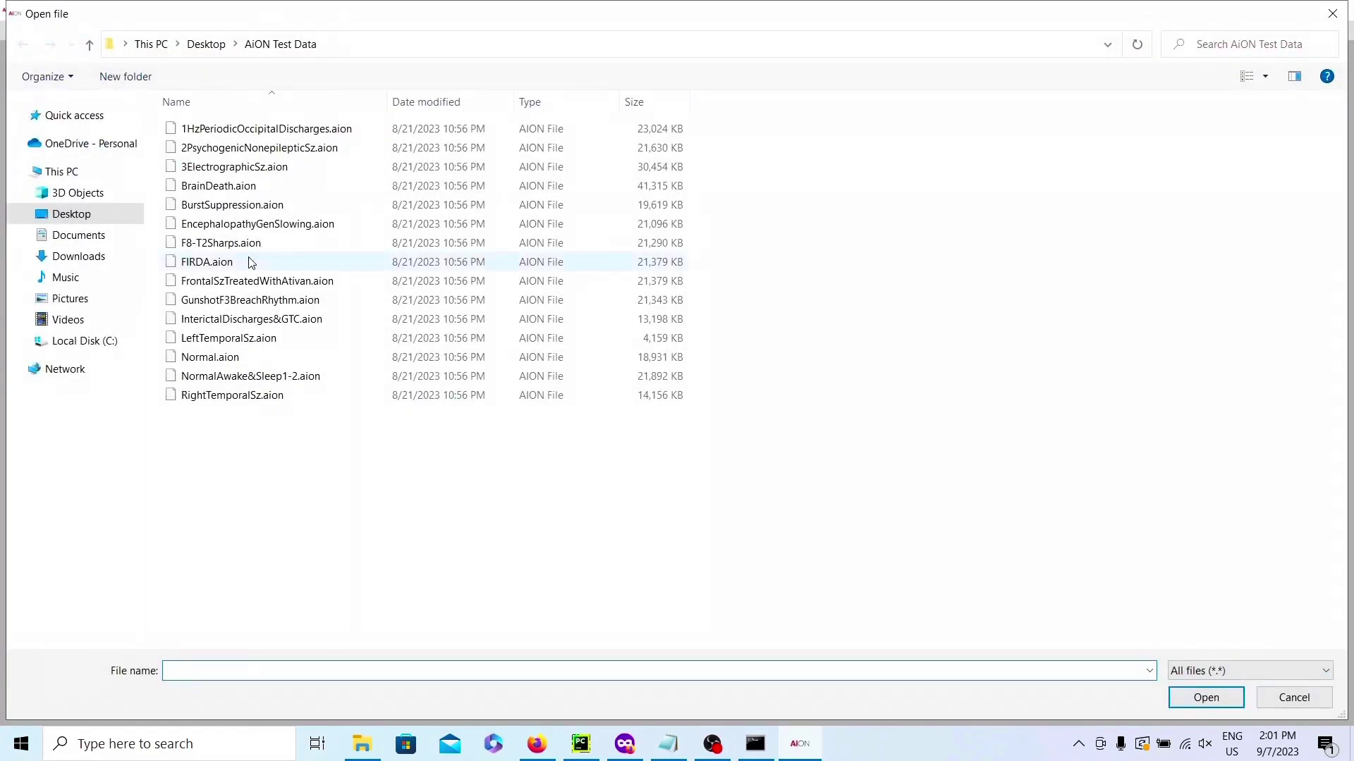
left_click(299, 229)
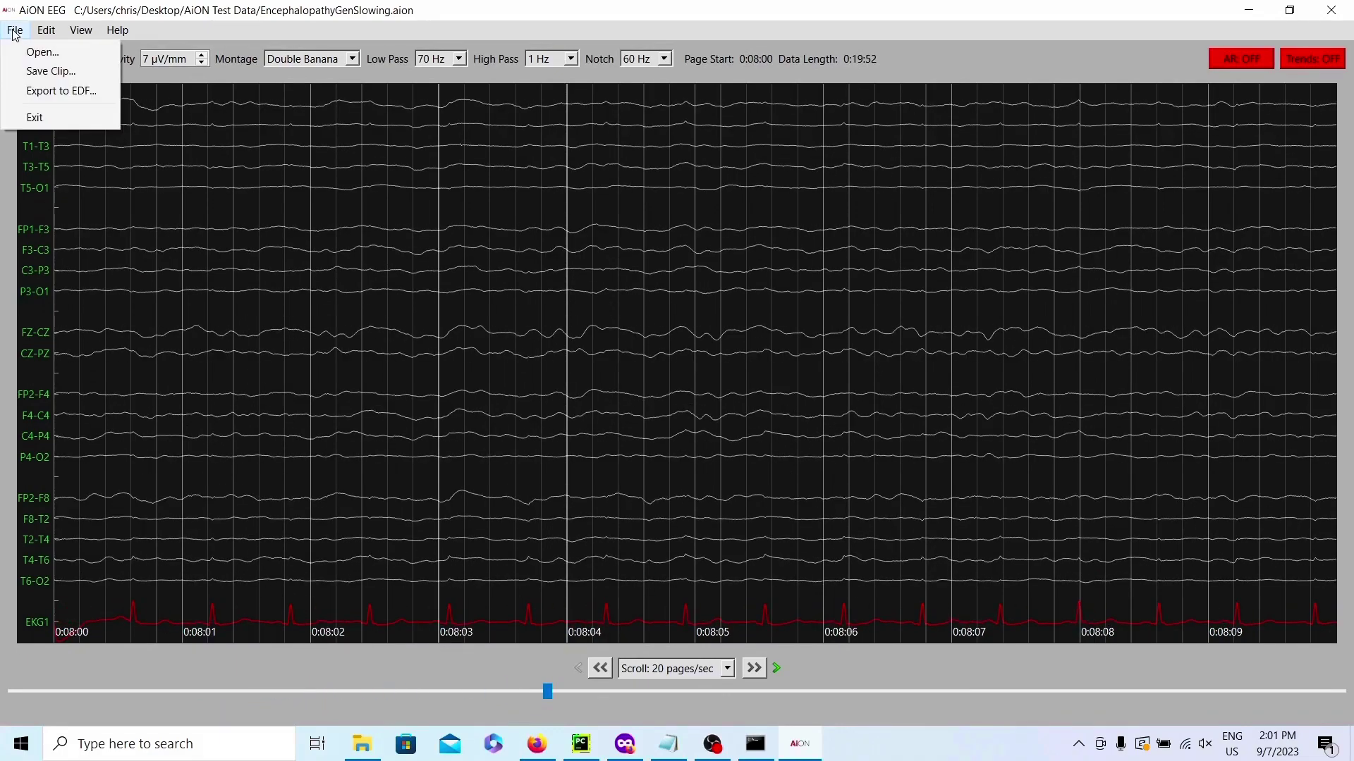
left_click(28, 56)
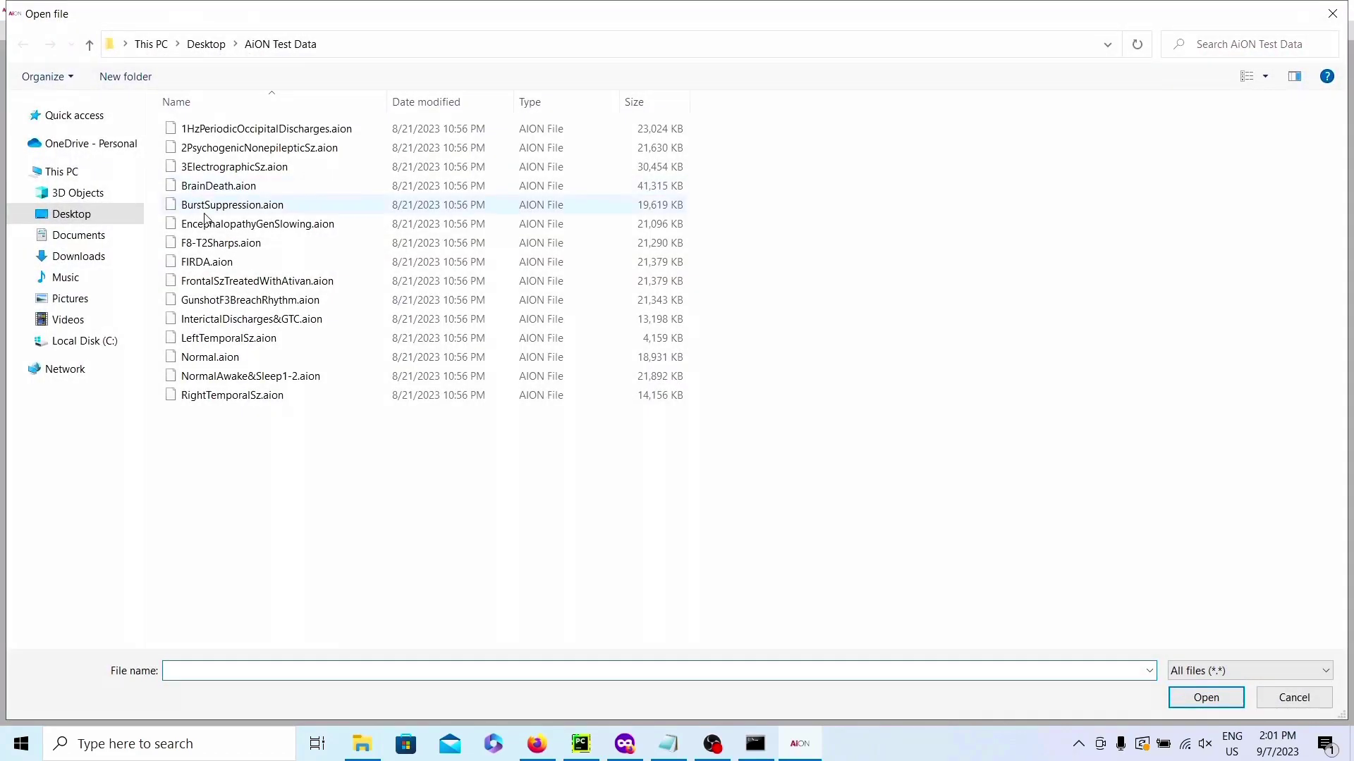
double_click(233, 232)
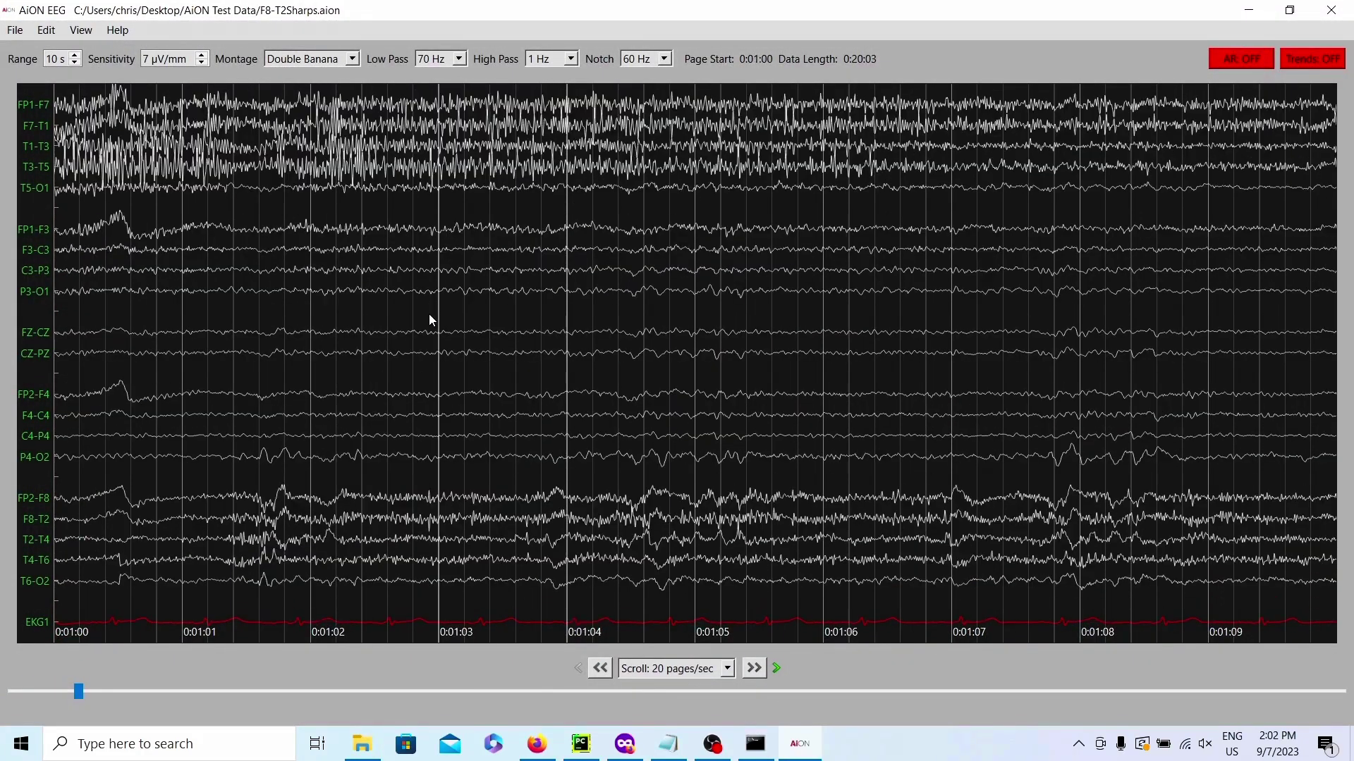
Step: Page F8-T2Sharps from 0:01:00 to 0:06:07, where right-temporal sharp waves repeat
scroll(432, 320, "down", 18)
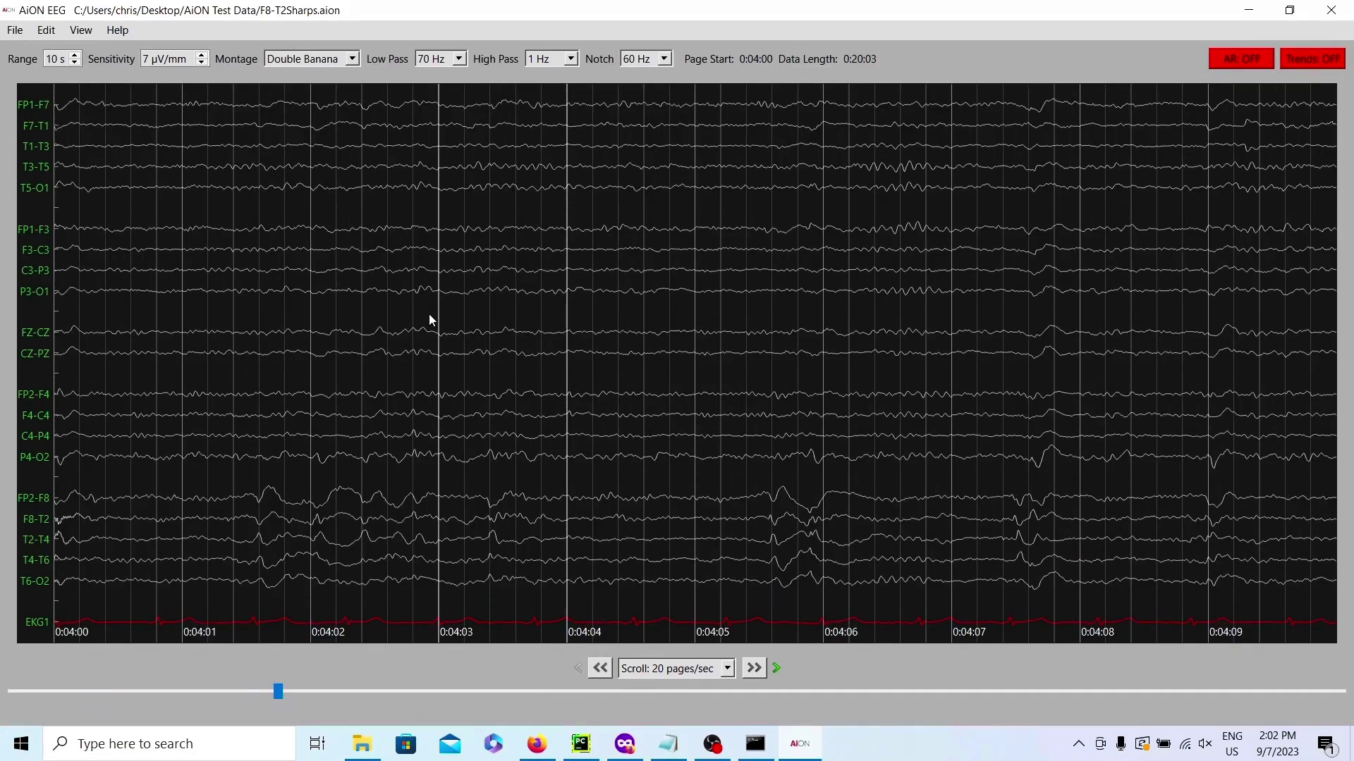
scroll(430, 318, "down", 10)
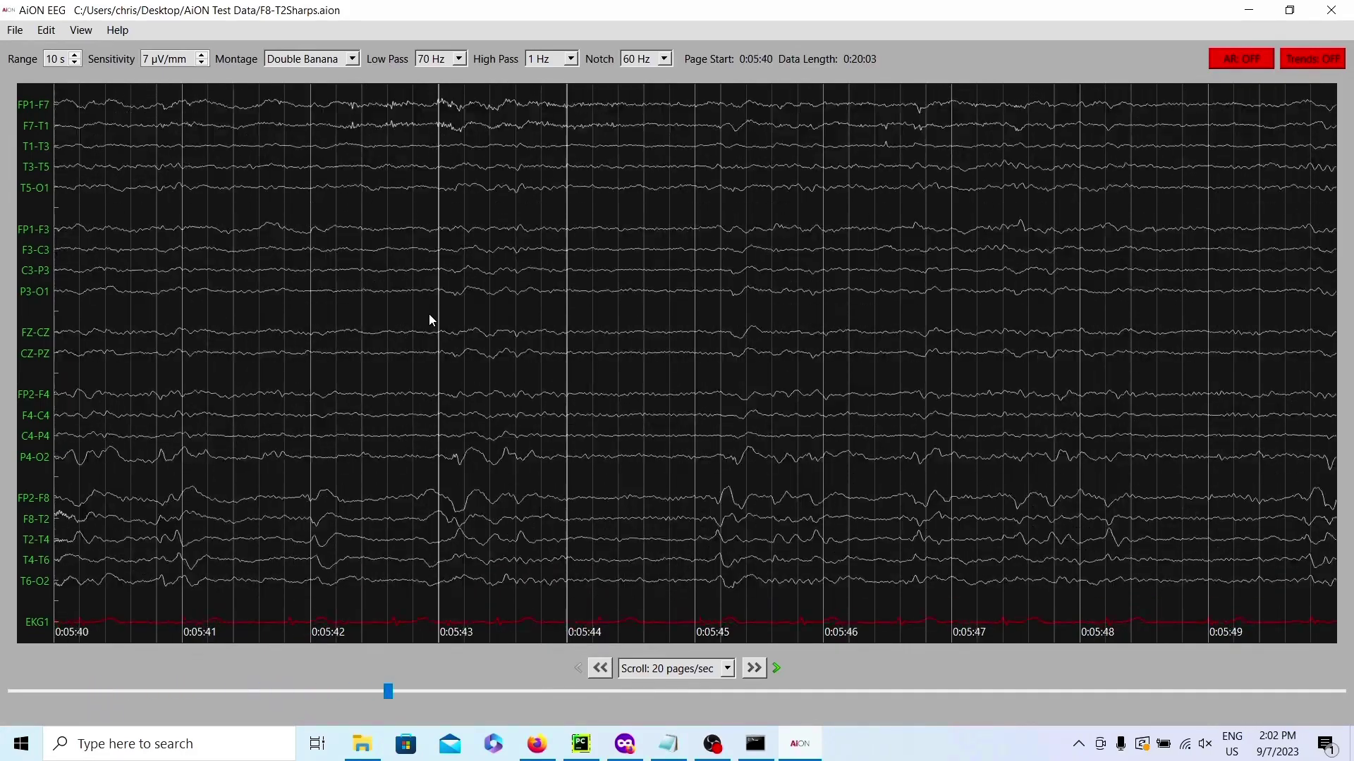
scroll(432, 320, "down", 4)
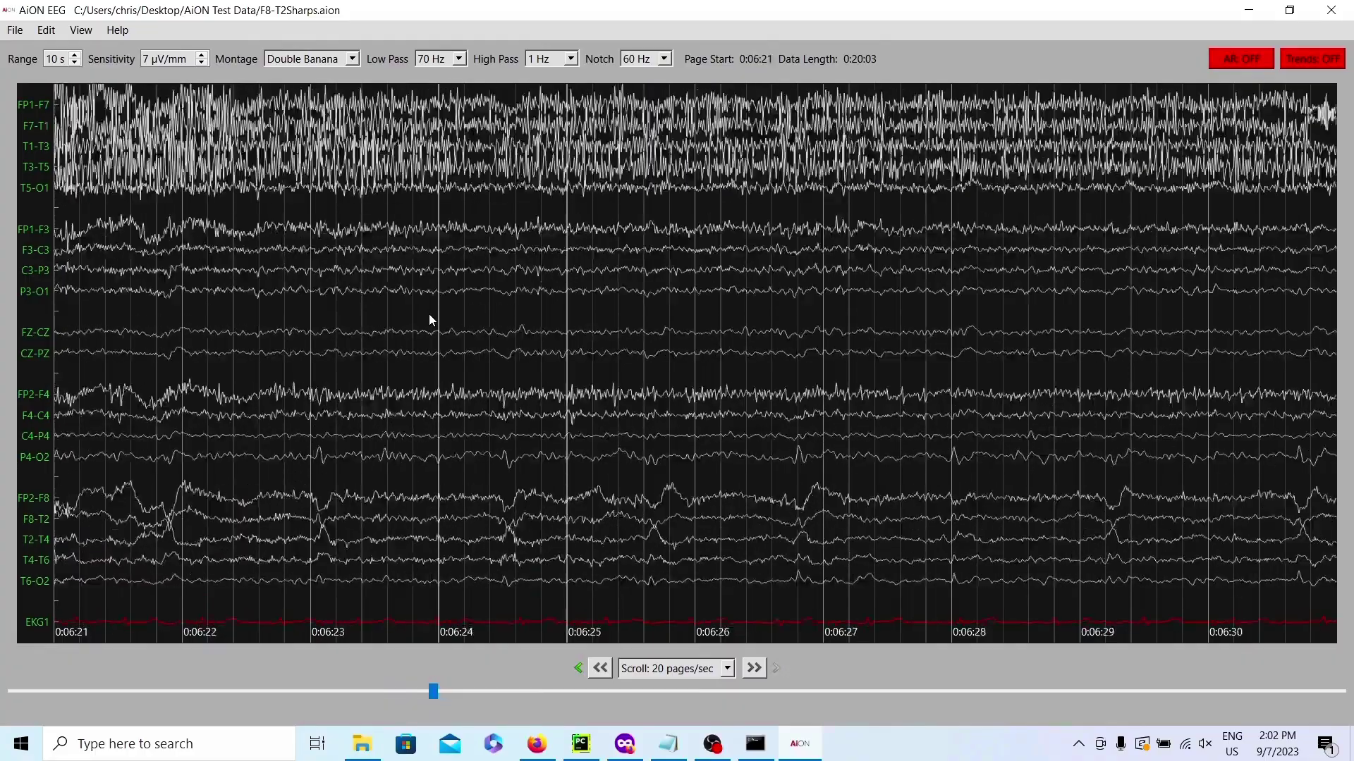
scroll(432, 320, "up", 3)
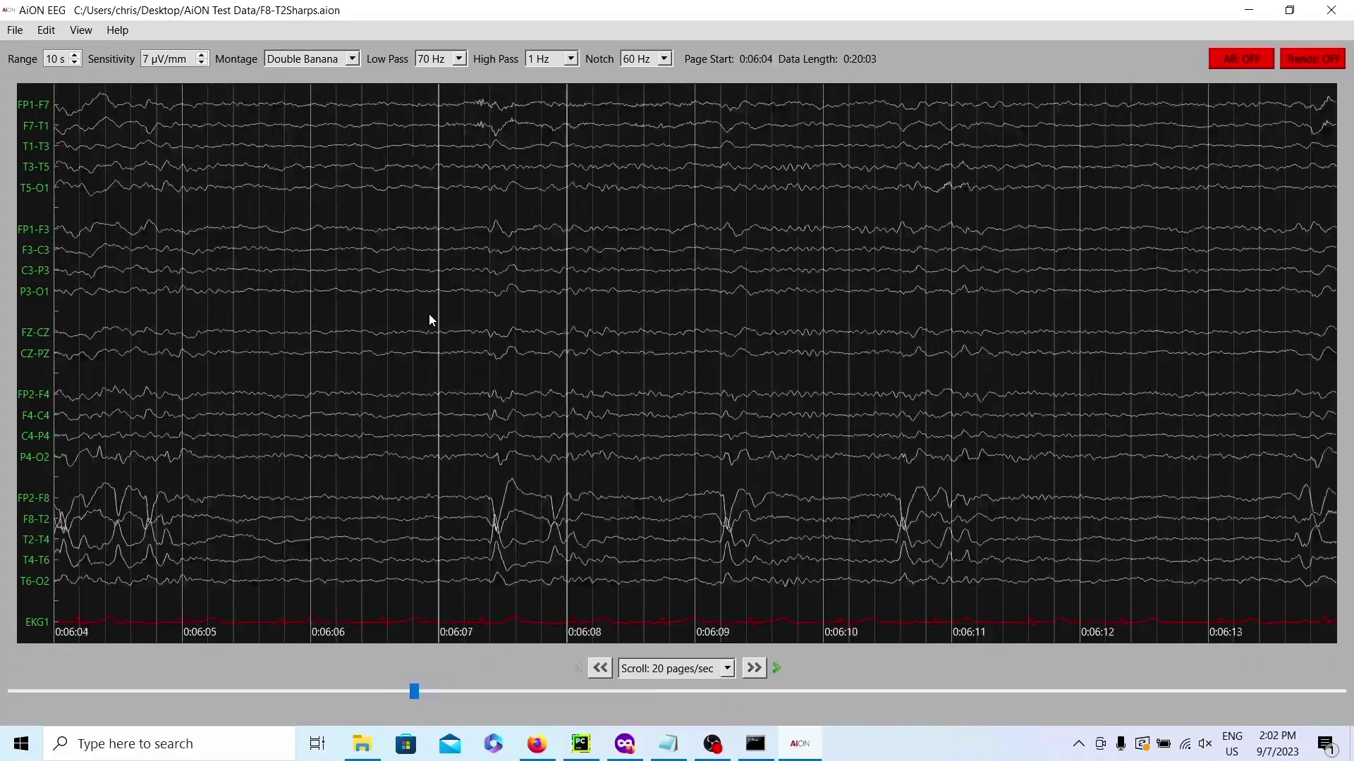
scroll(429, 315, "up", 1)
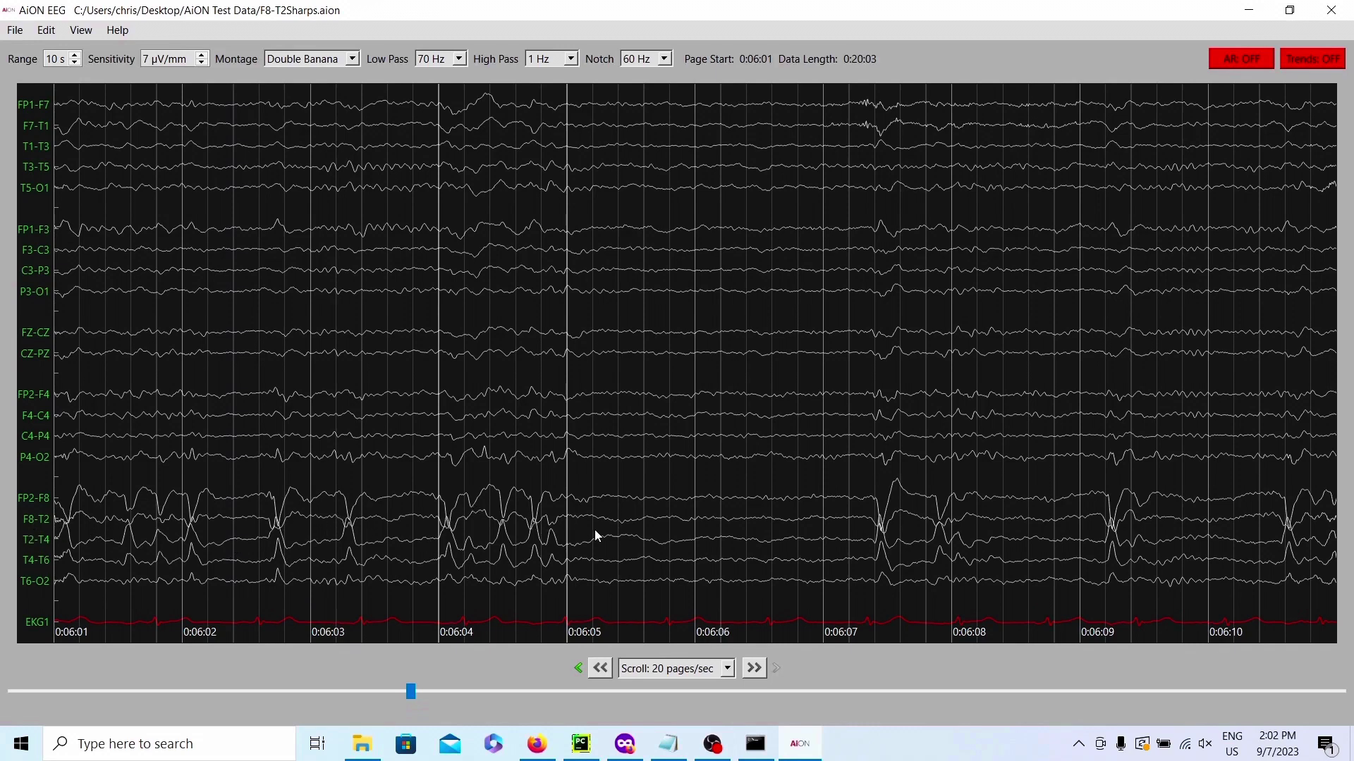
scroll(595, 530, "down", 3)
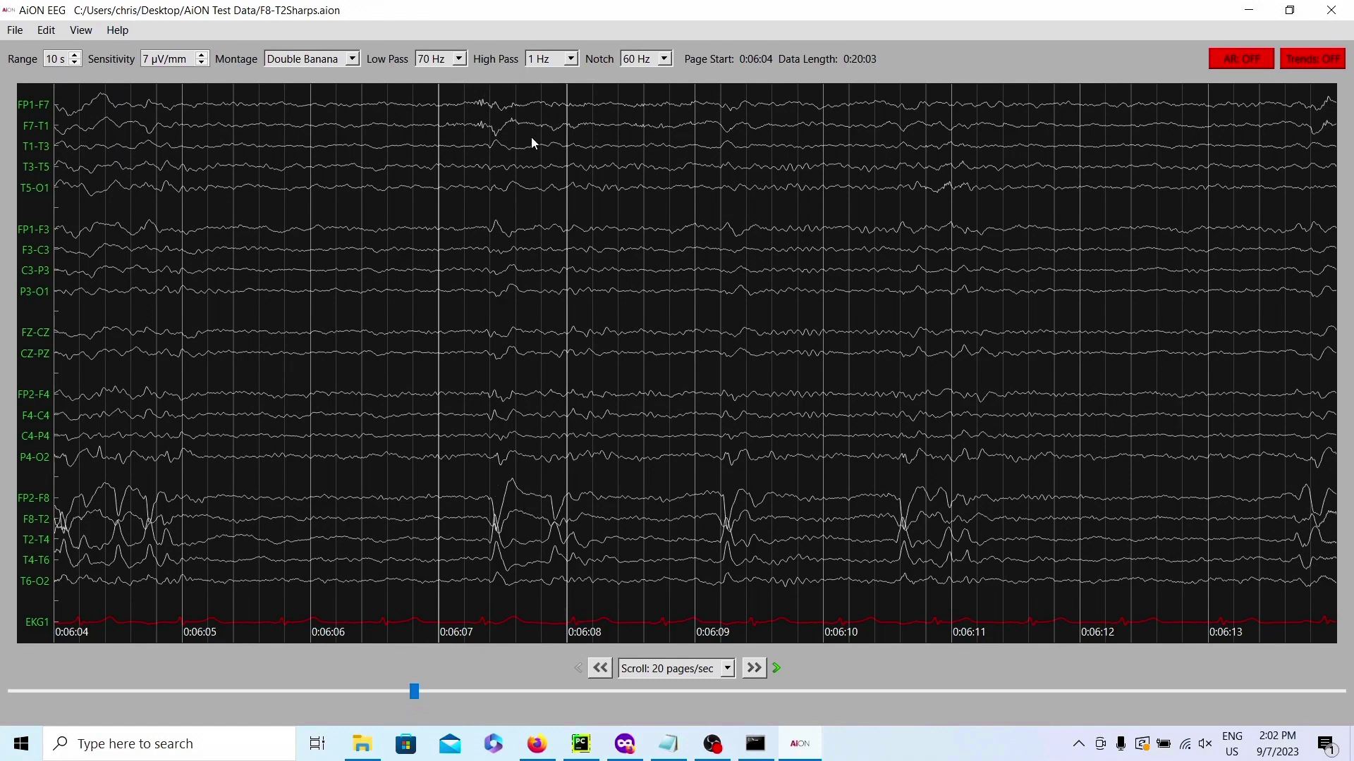
scroll(513, 544, "down", 3)
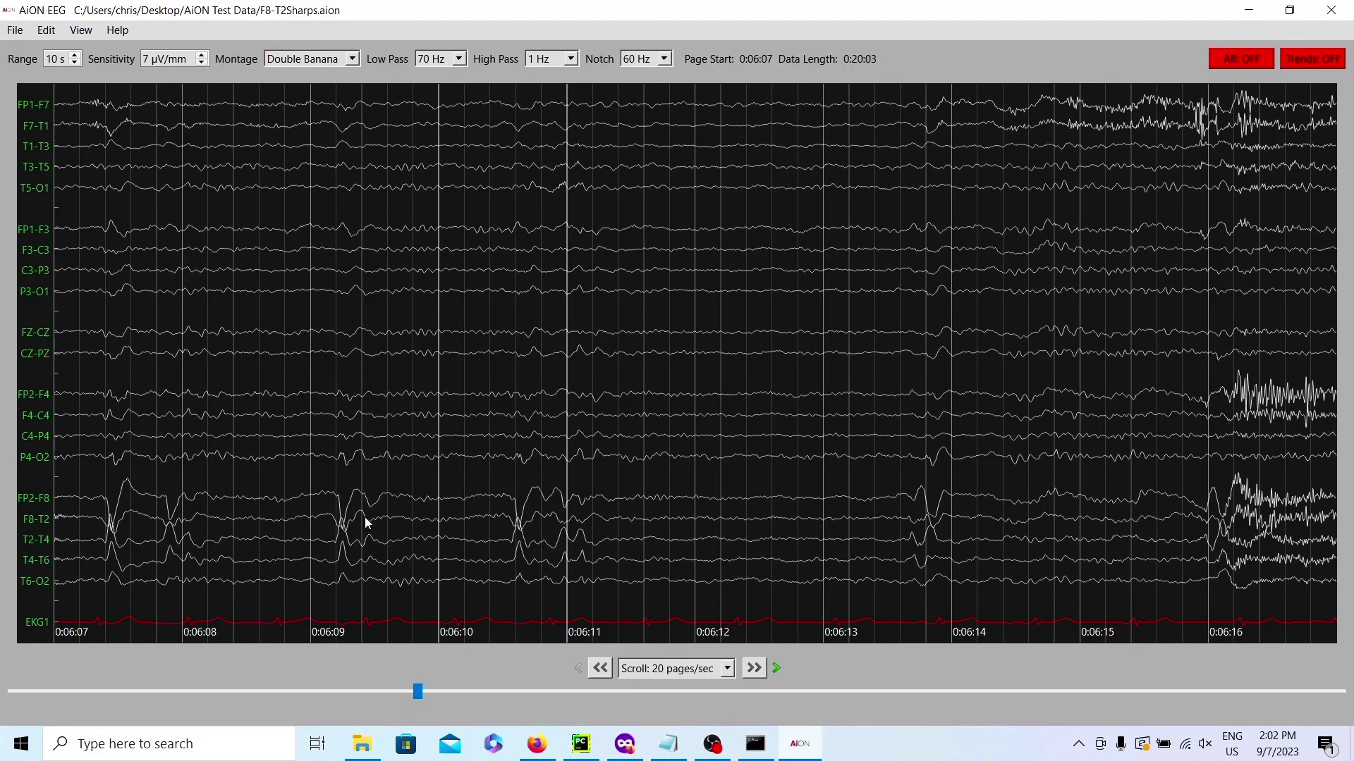
Step: Open FIRDA.aion and auto-scroll backward then forward to 0:03:39
left_click(13, 31)
left_click(35, 52)
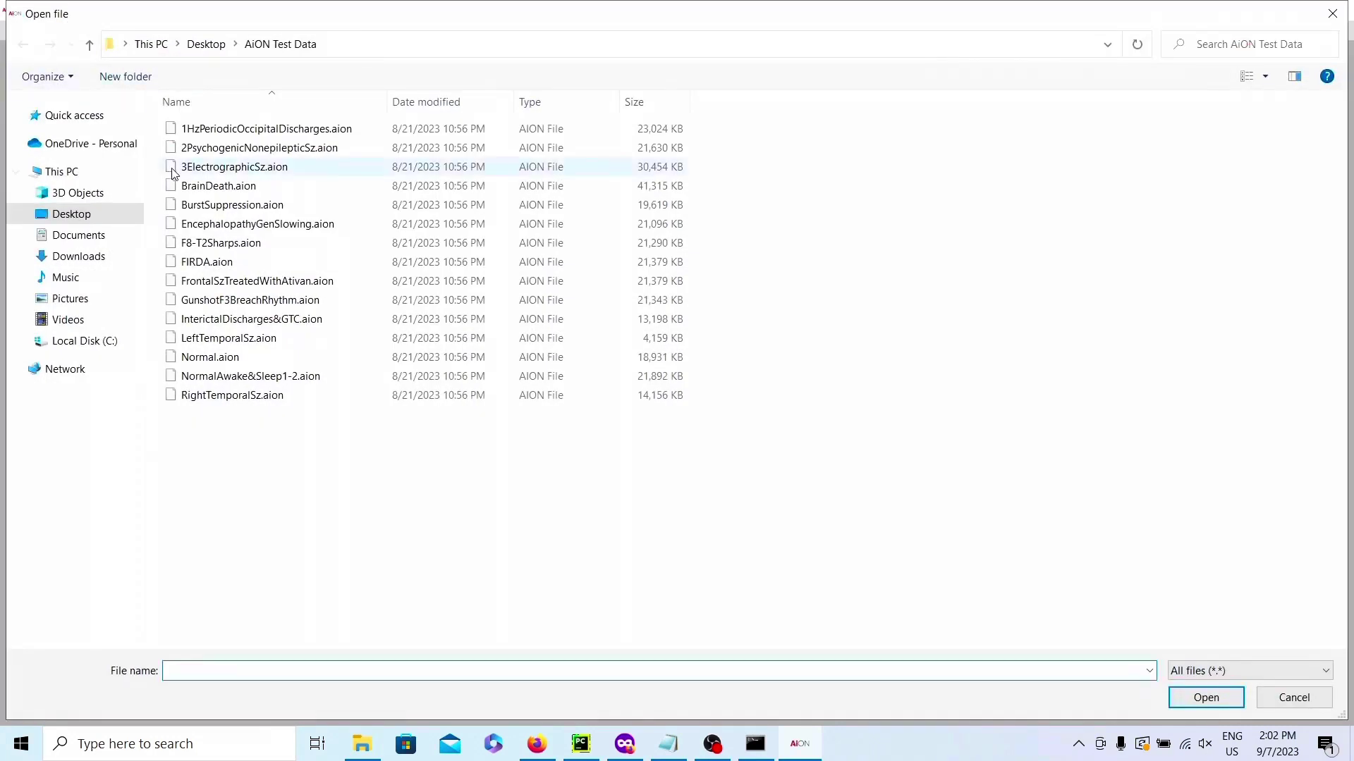
left_click(233, 262)
double_click(232, 263)
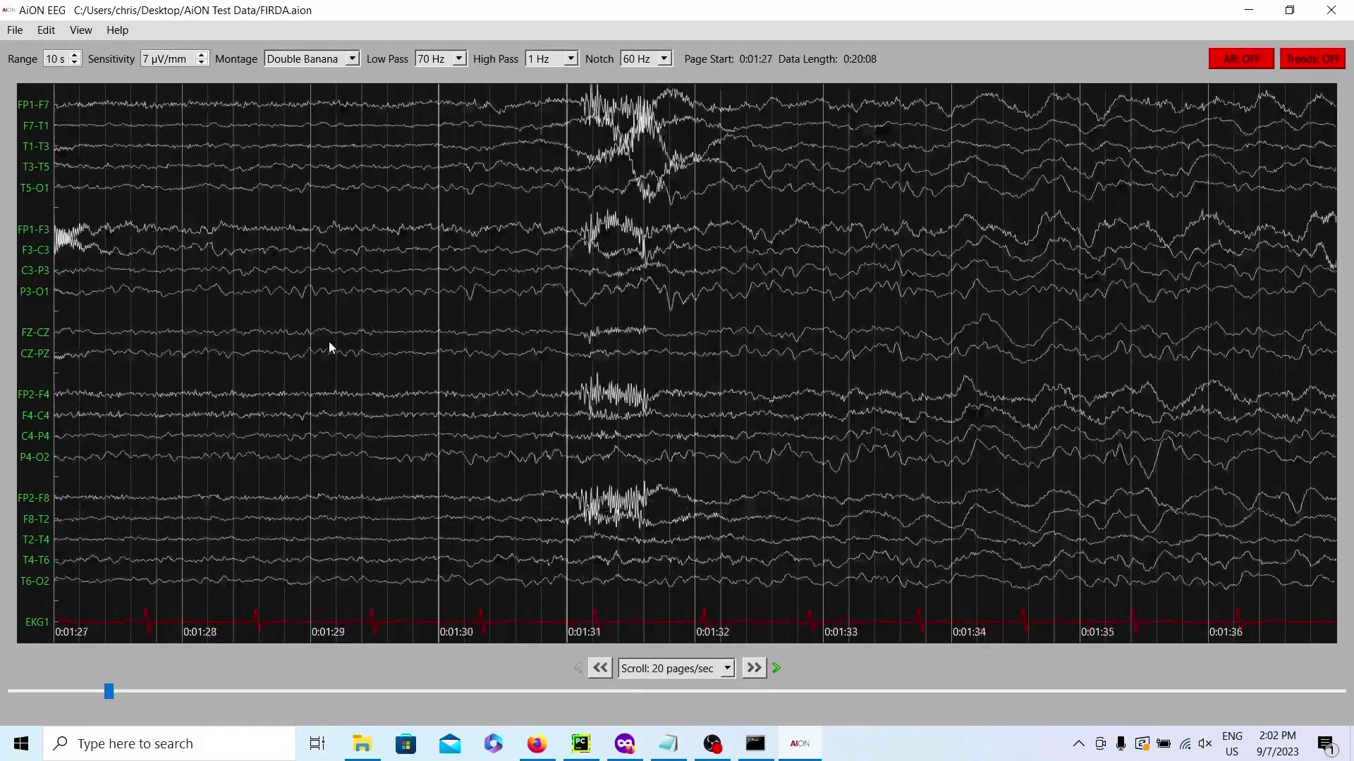
key("Left")
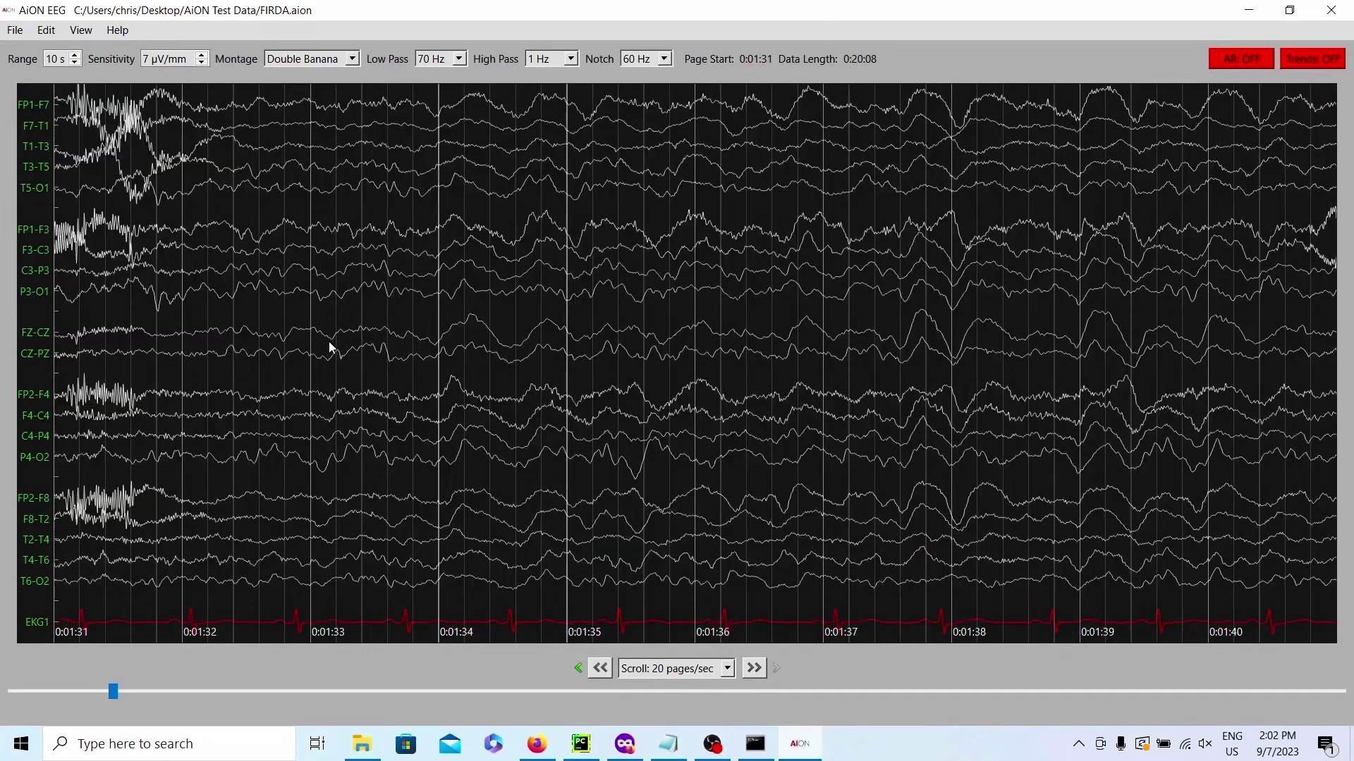
key("Right")
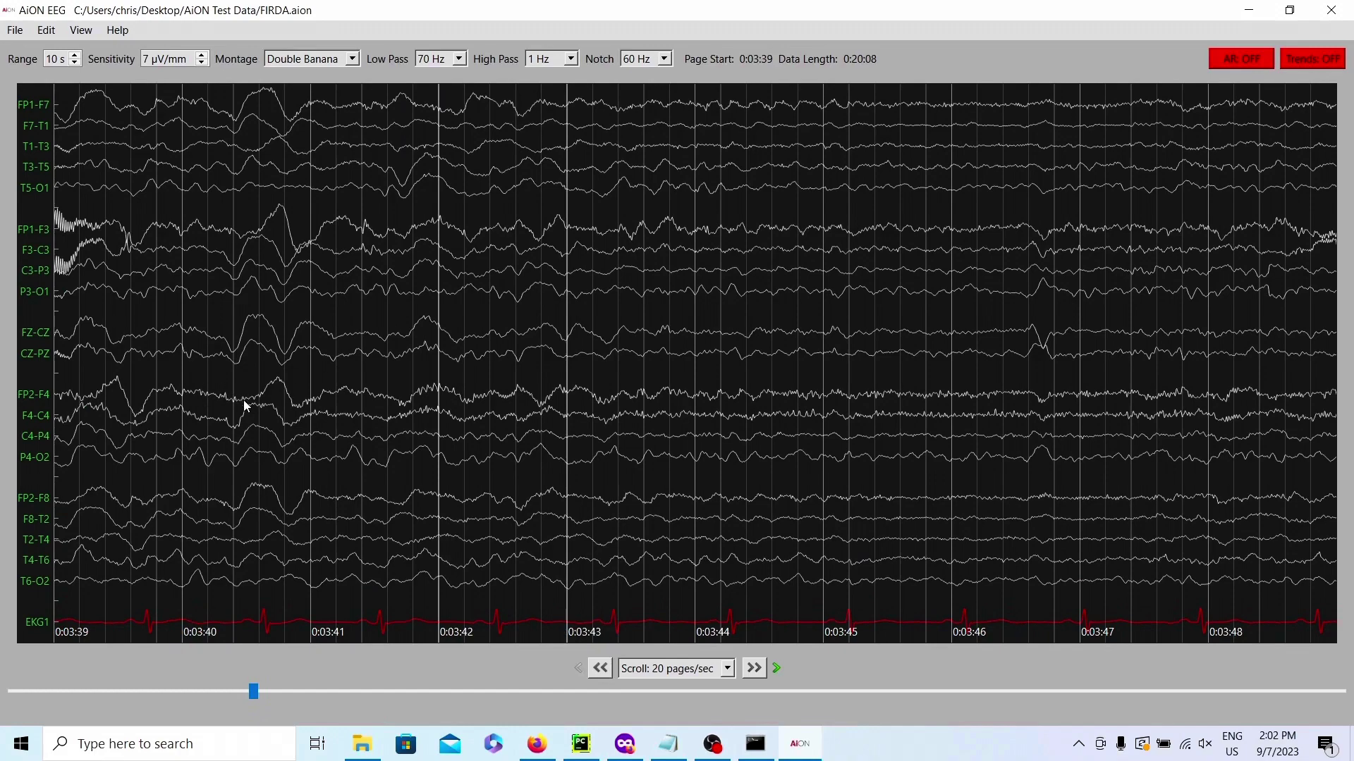
Step: Open the FrontalSzTreatedWithAtivan.aion recording
left_click(11, 34)
left_click(39, 52)
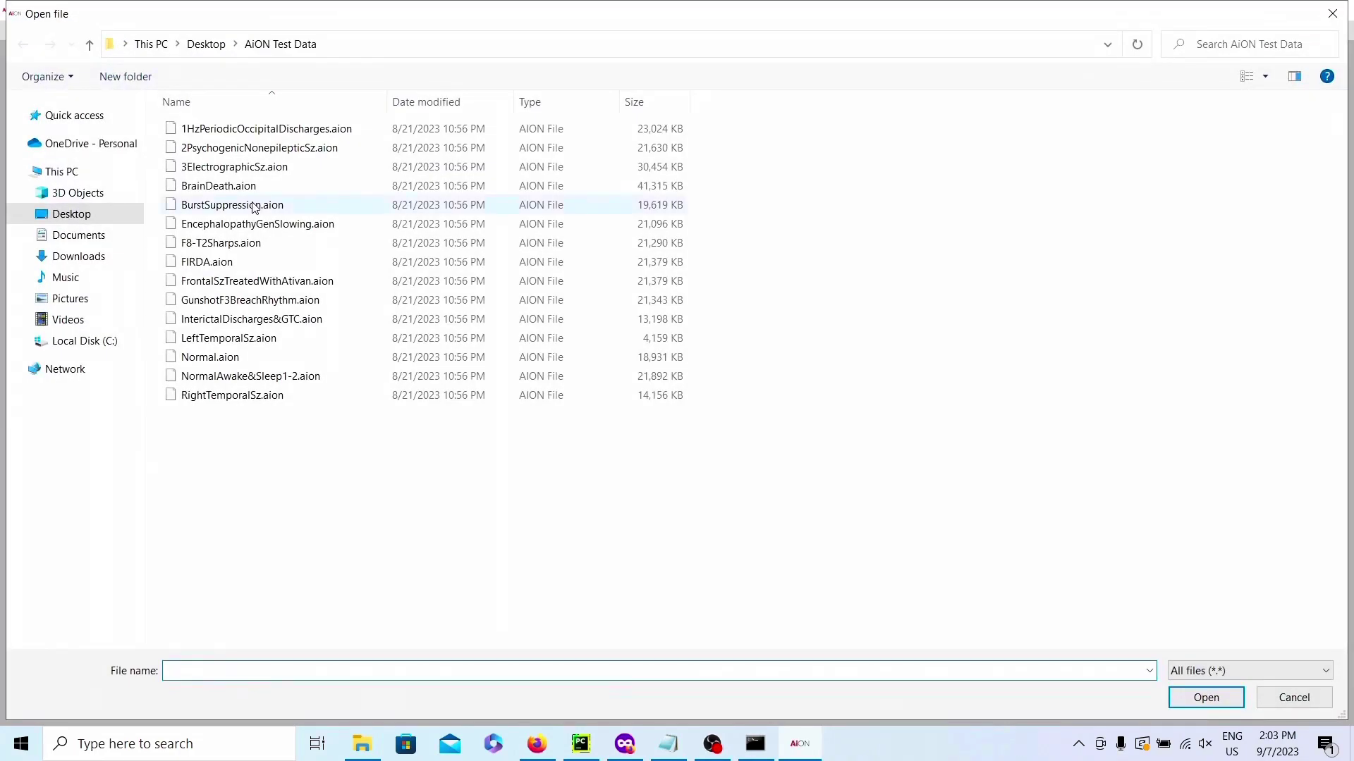
left_click(250, 282)
double_click(250, 281)
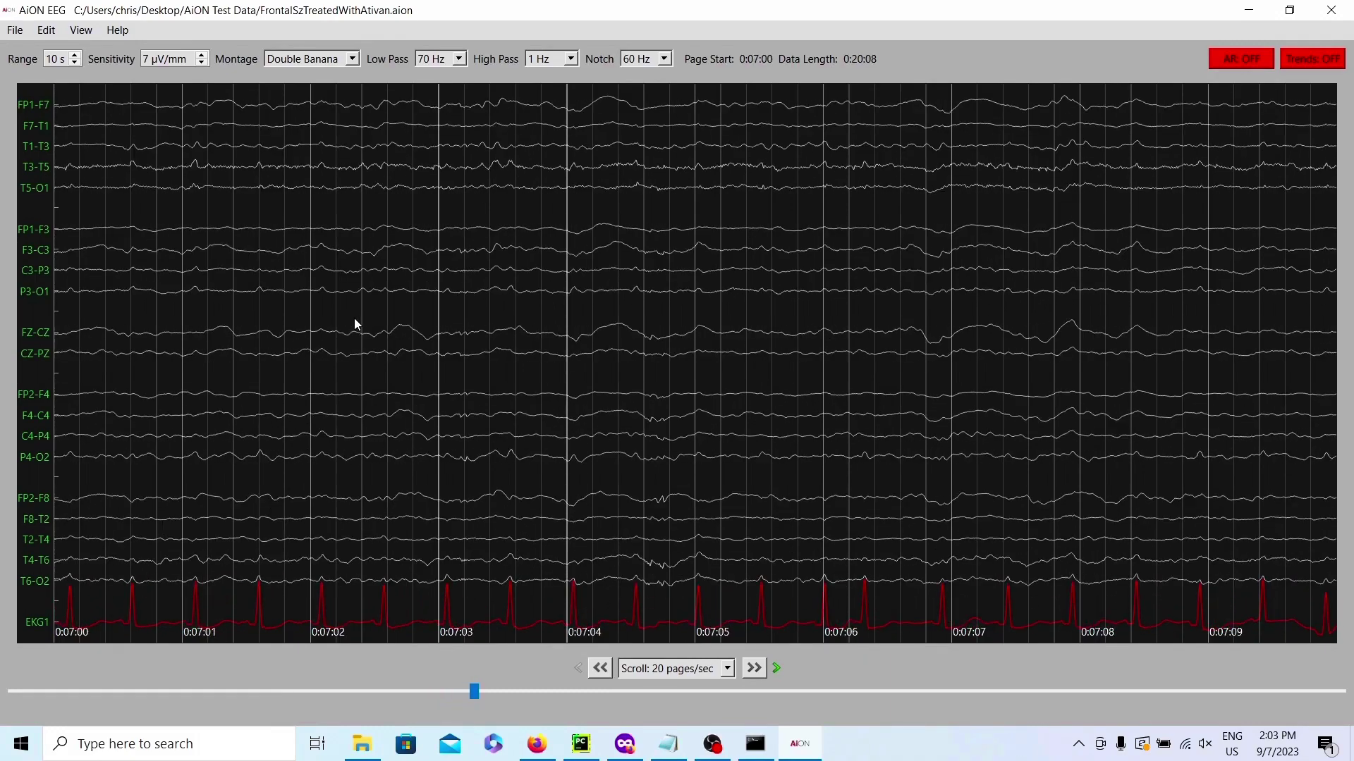
Step: Show FFT trends across the whole EEG, then hide them to view traces at 0:07:00
left_click(1318, 57)
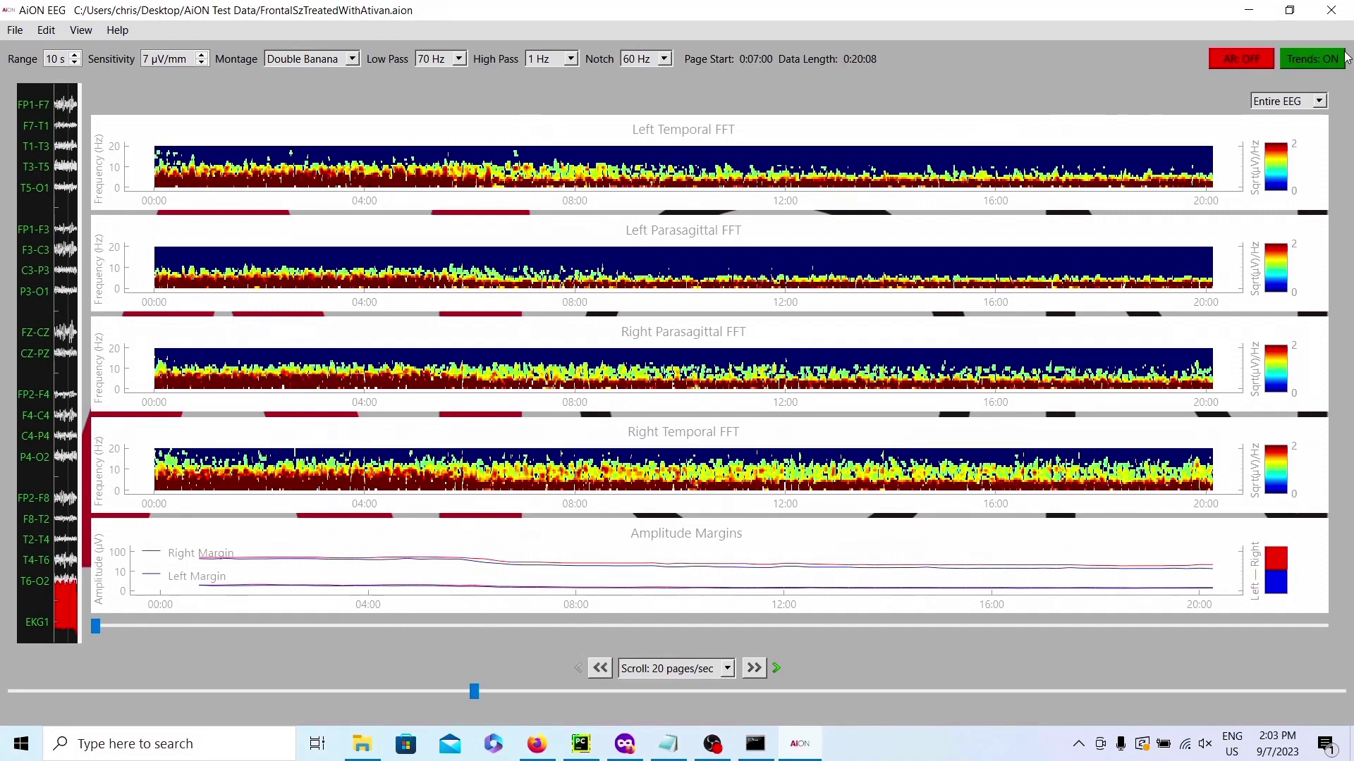
left_click(1343, 58)
left_click(12, 31)
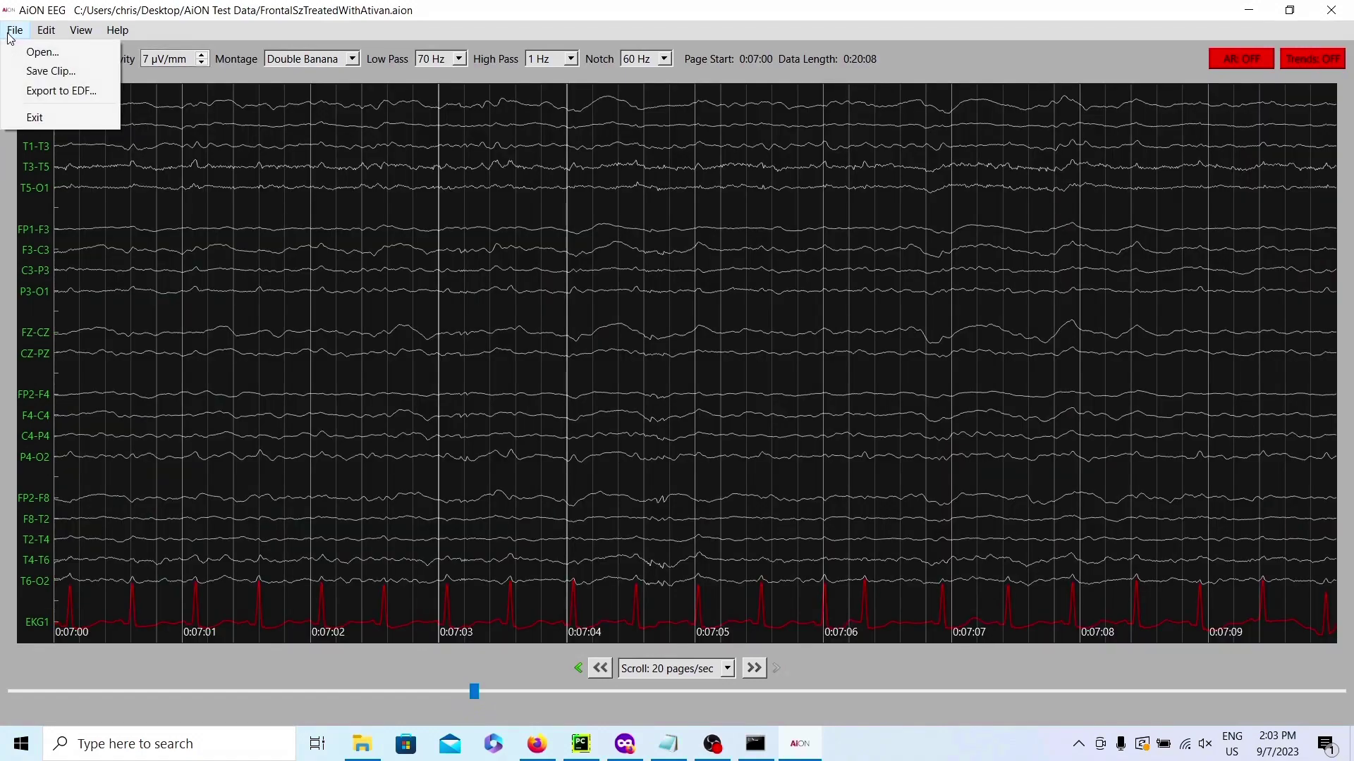
Step: Open GunshotF3BreachRhythm.aion, then InterictalDischarges&GTC.aion
left_click(41, 53)
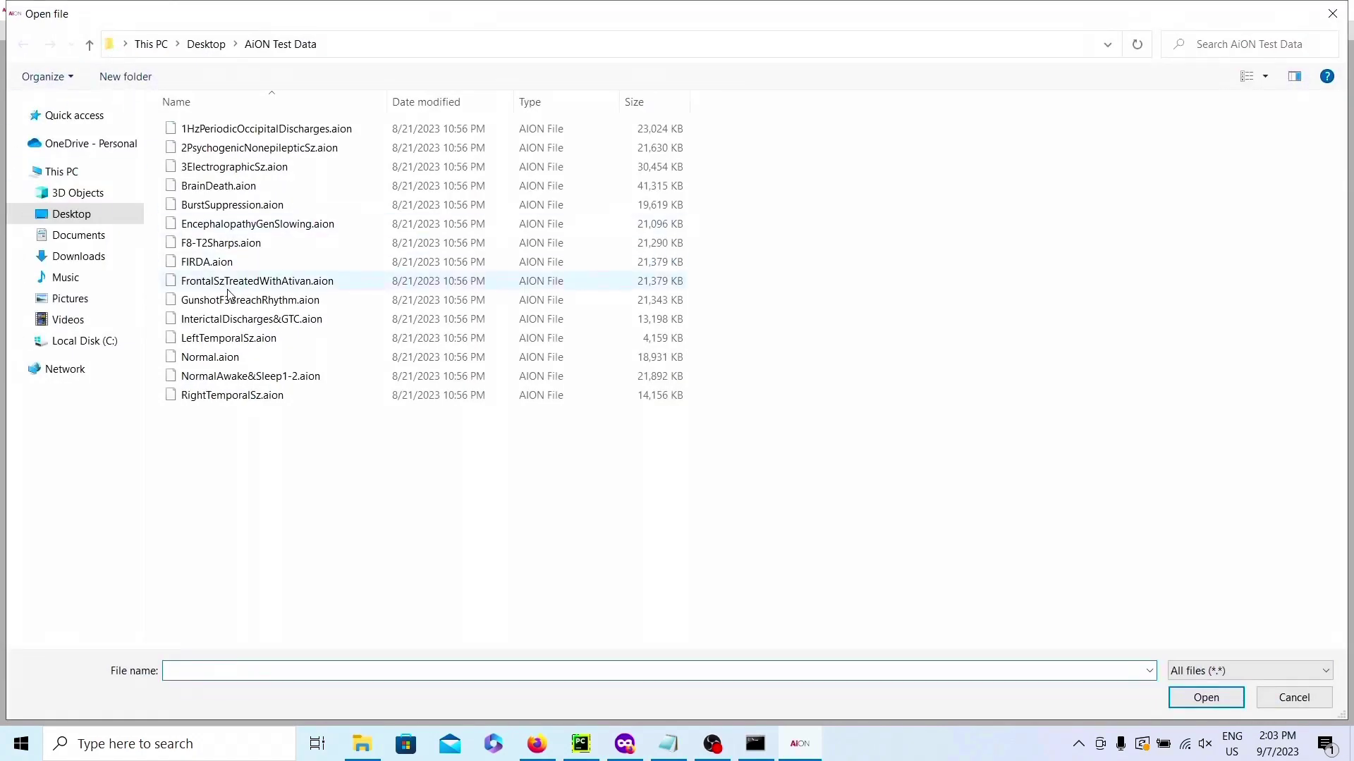
double_click(247, 282)
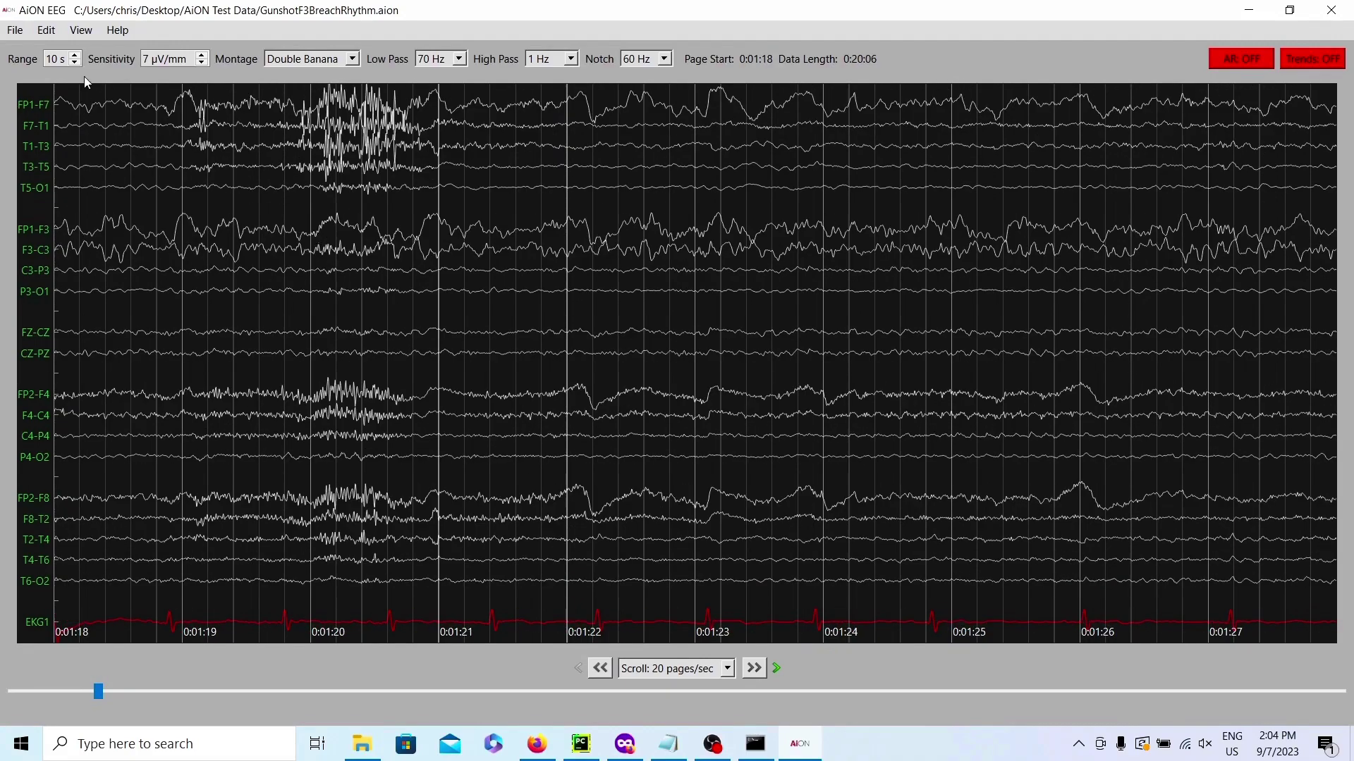
left_click(25, 31)
left_click(31, 46)
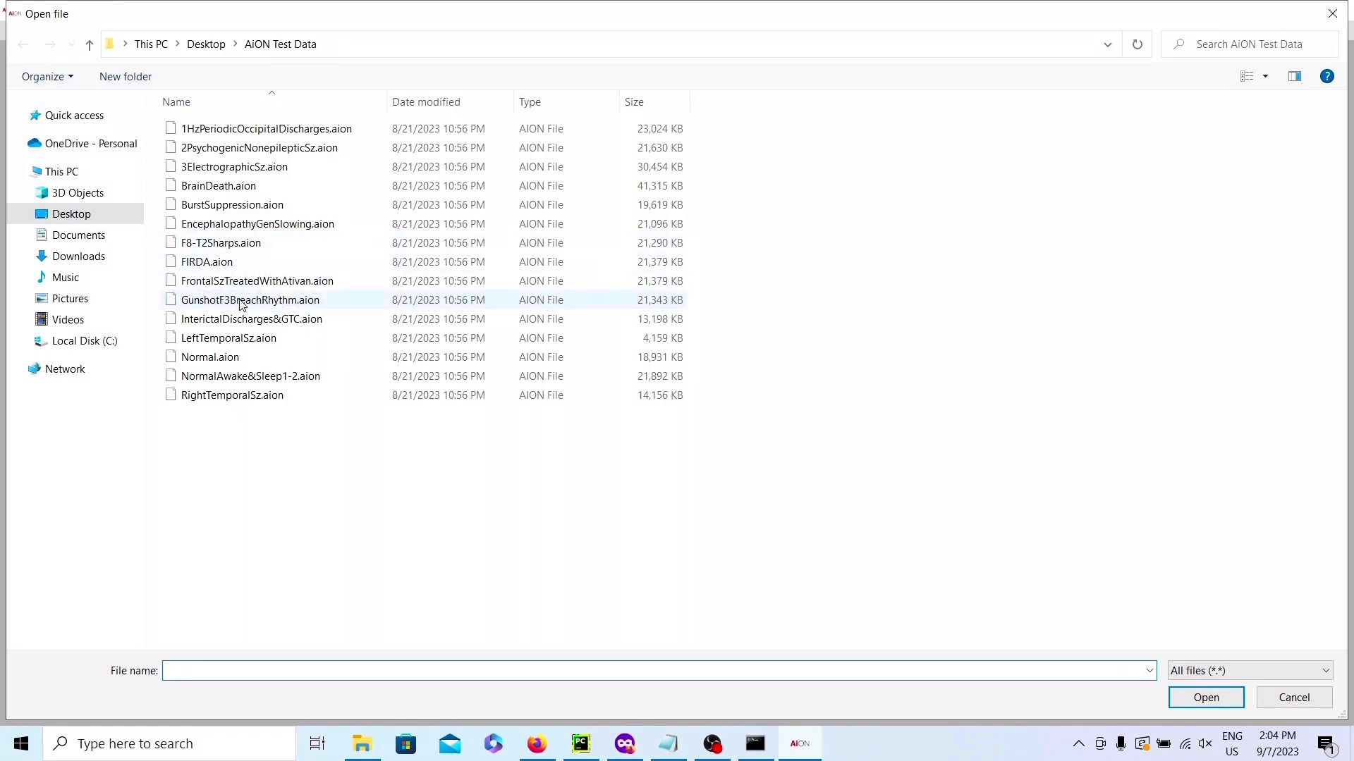
double_click(256, 322)
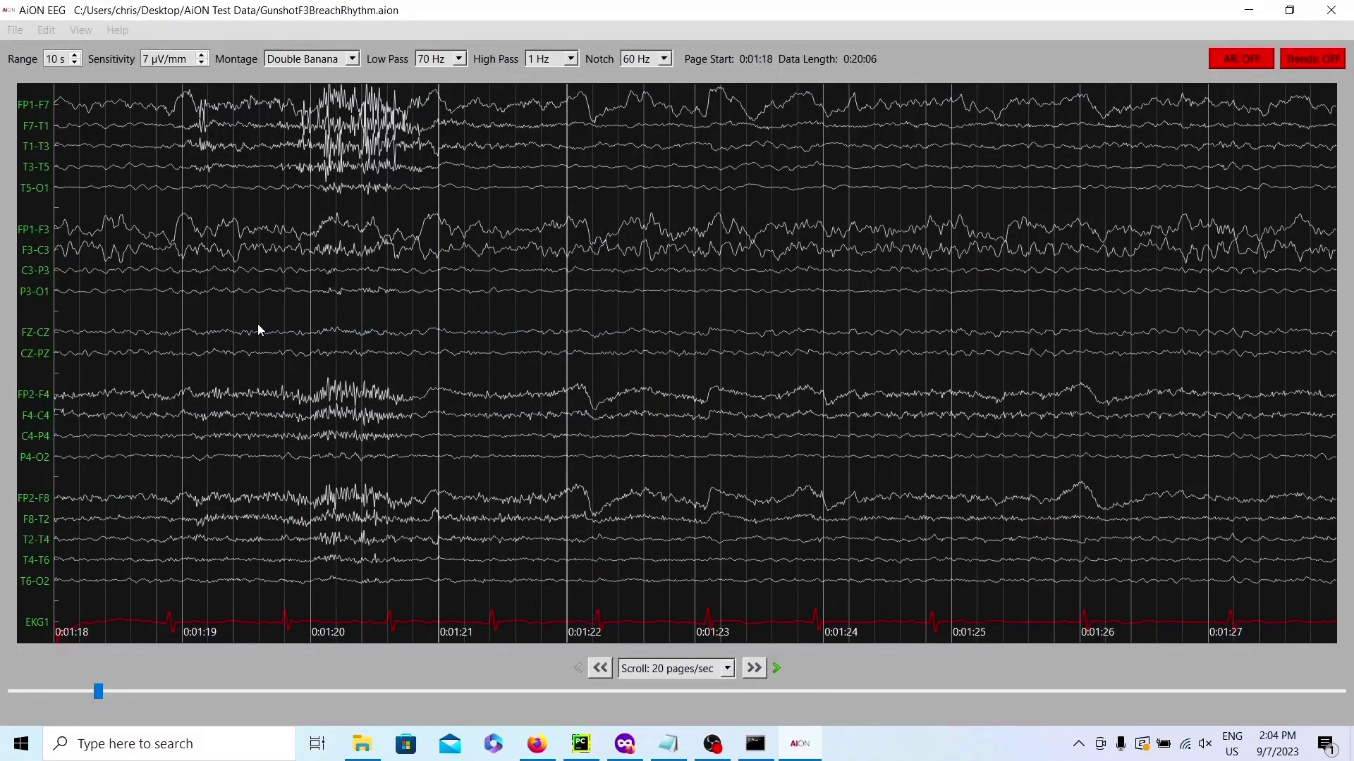
Step: Auto-scroll back and forth to the seizure discharges at 0:12:32, then open the File menu
key("space")
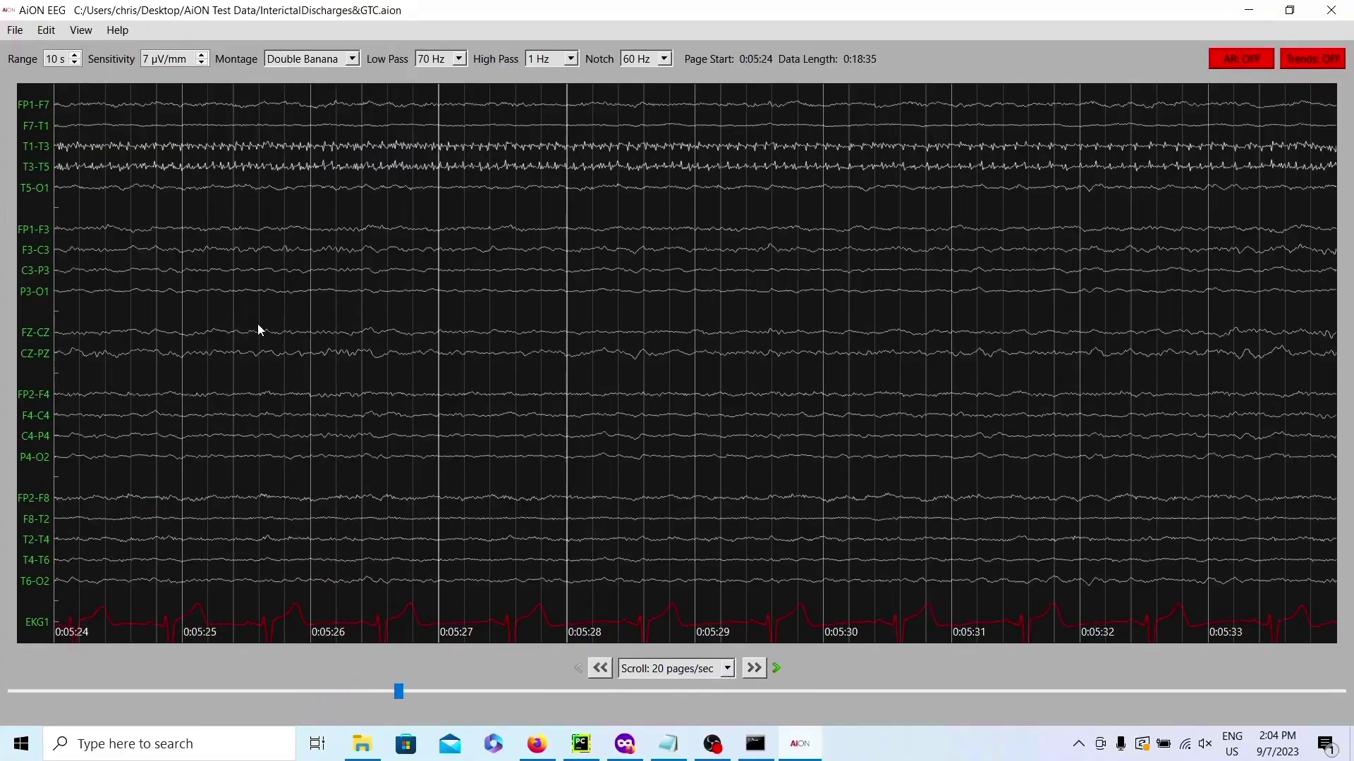
key("Left")
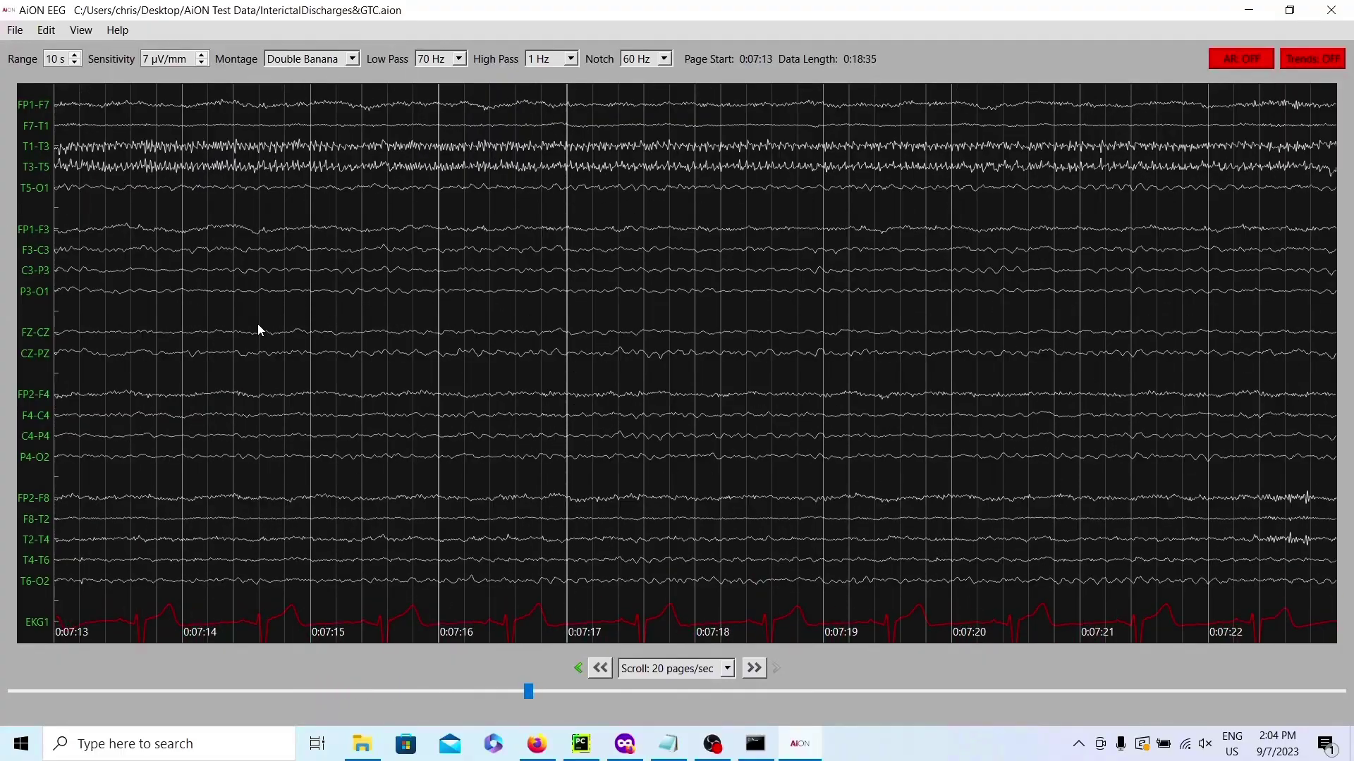
key("Right")
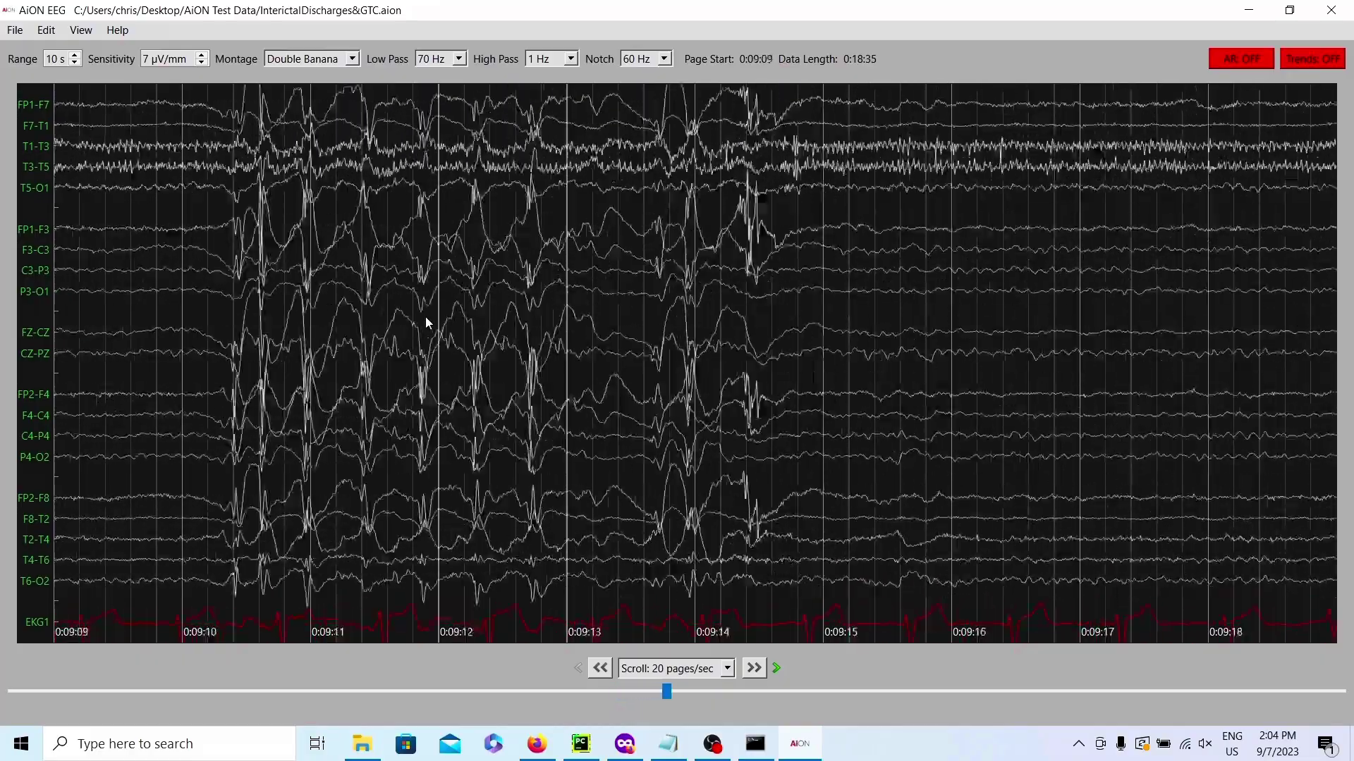
key("space")
key("Left")
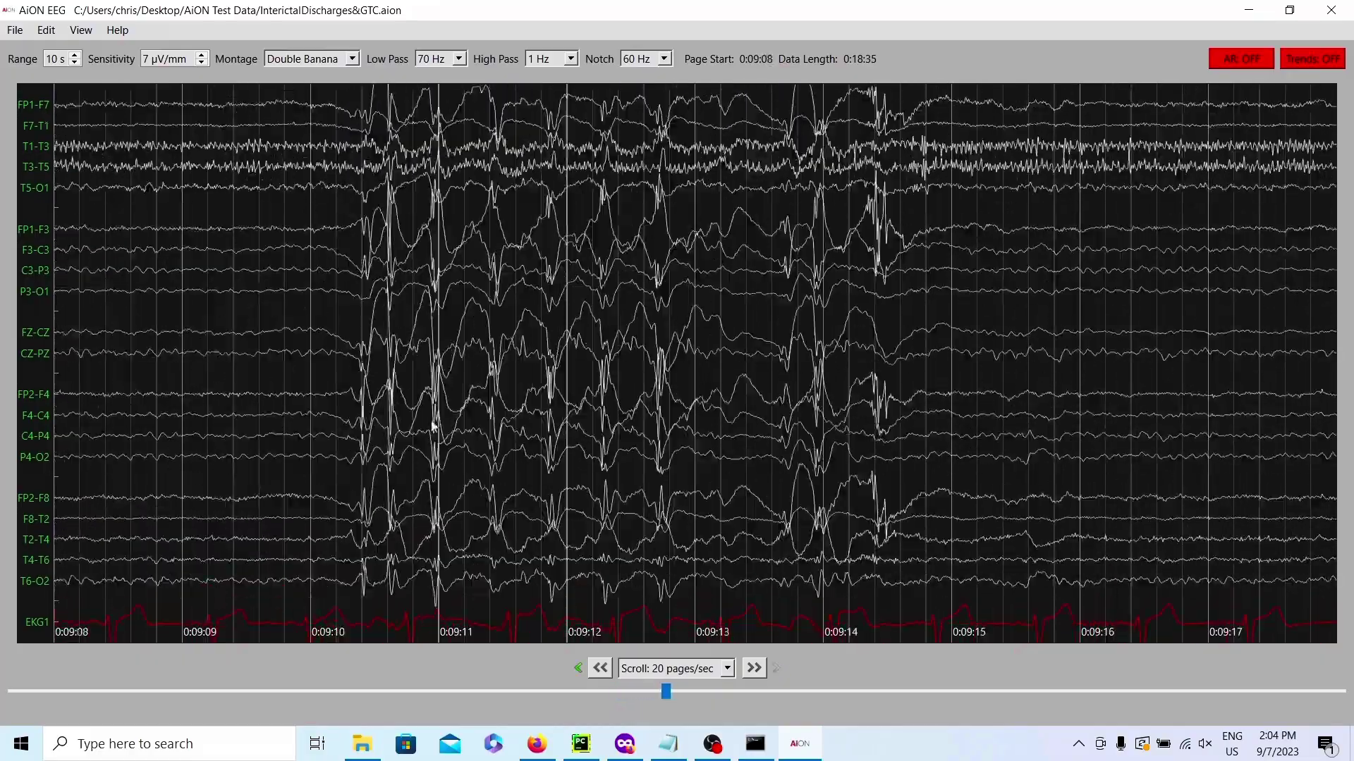
key("Right")
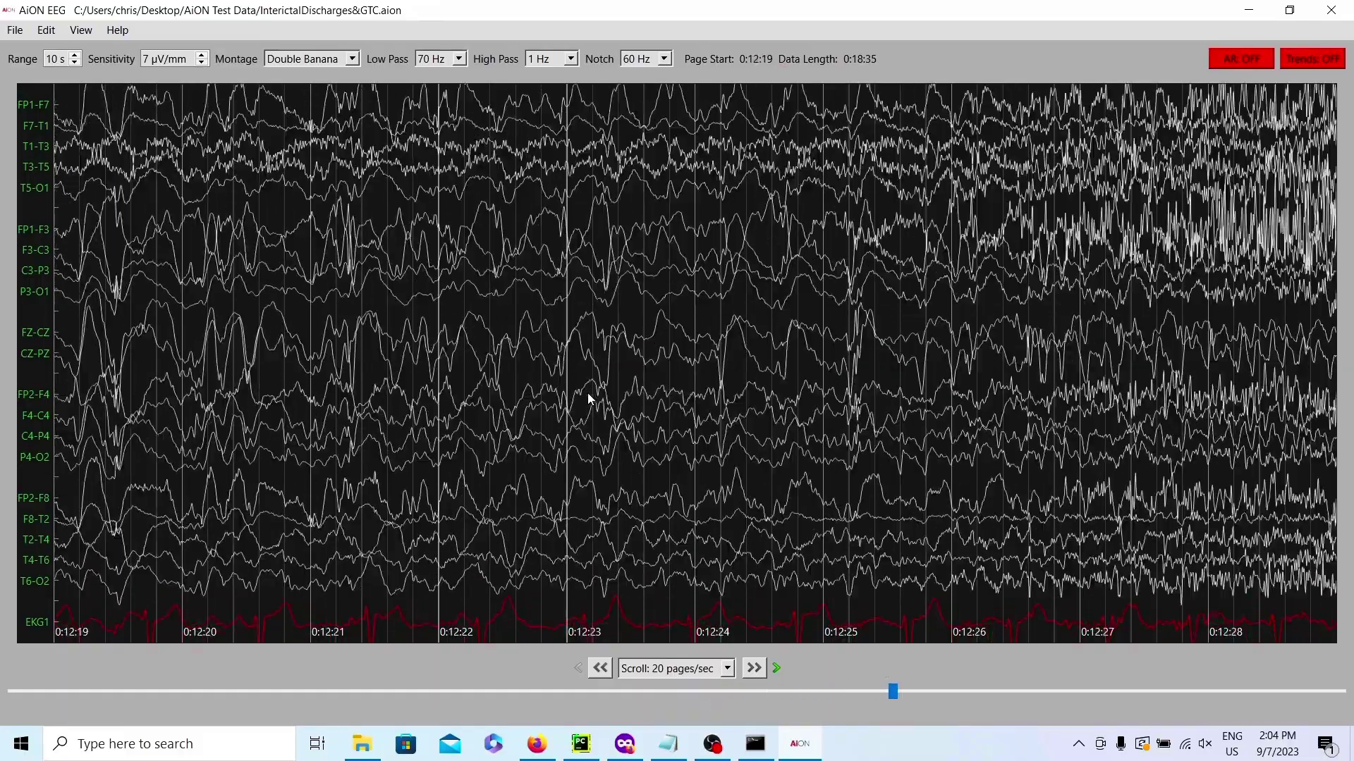
key("Left")
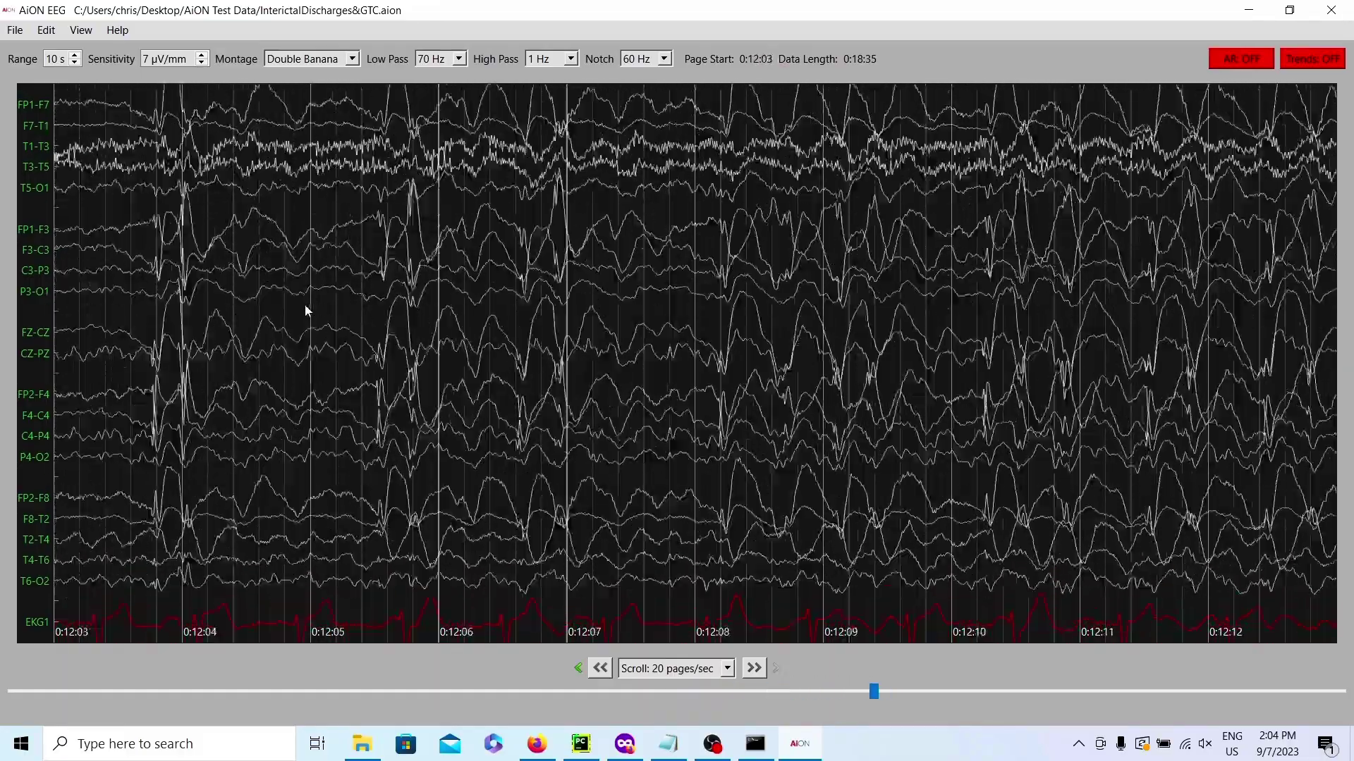
key("Right")
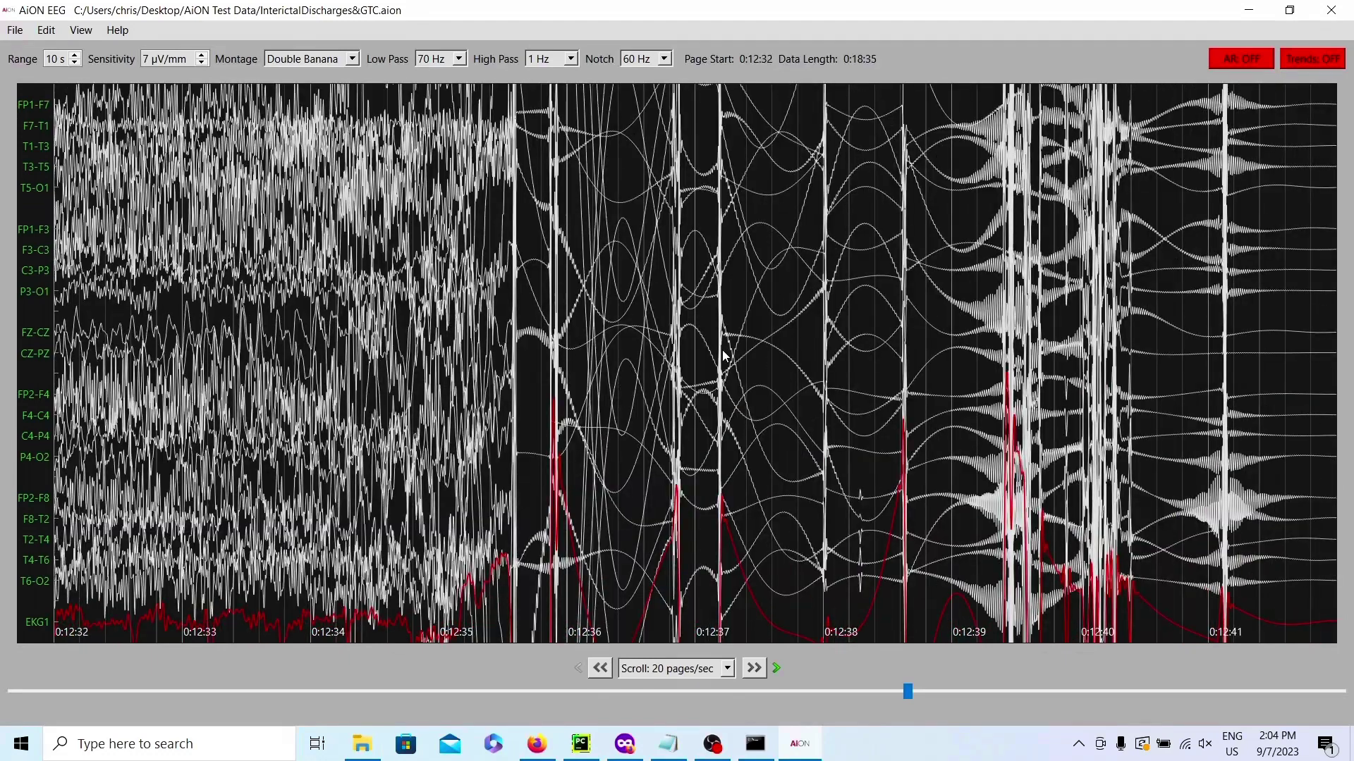
left_click(16, 30)
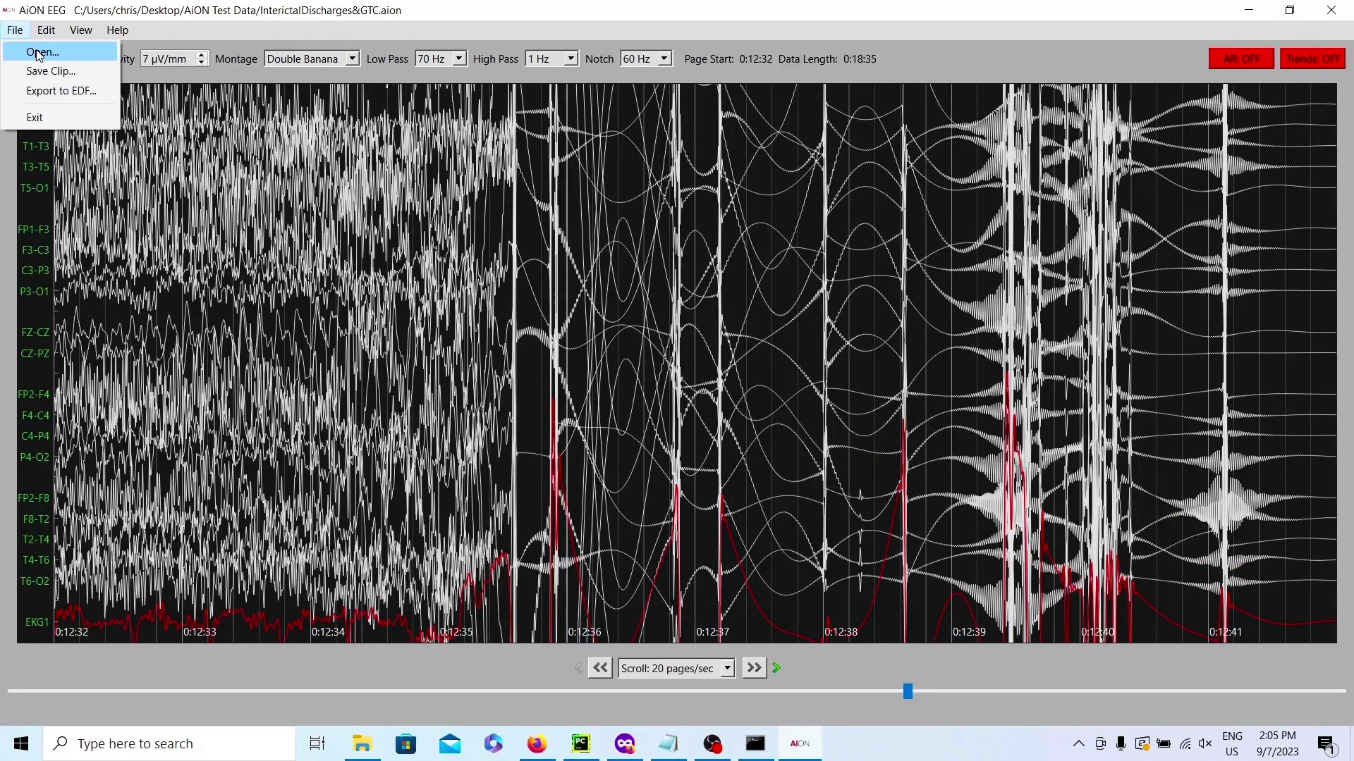
Step: Open the LeftTemporalSz.aion recording
left_click(38, 53)
left_click(232, 340)
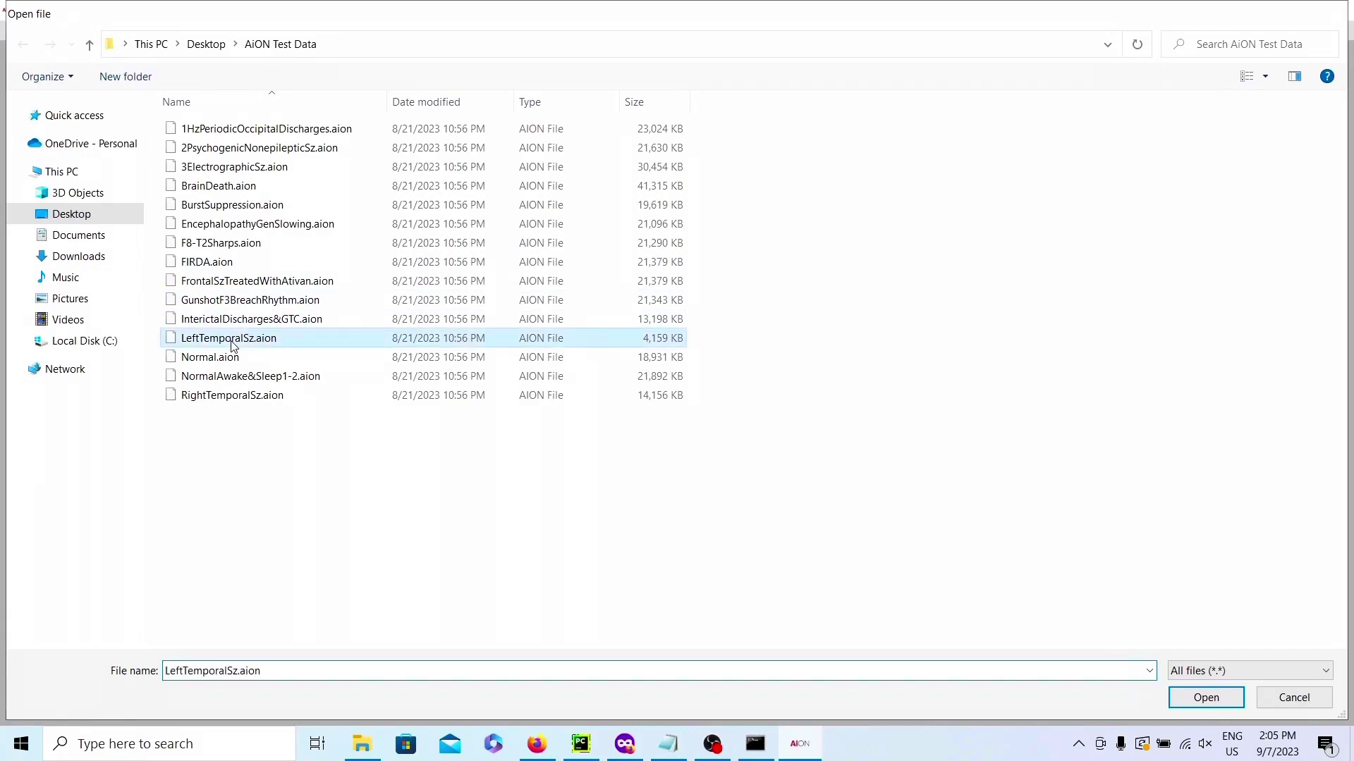
double_click(232, 341)
Step: Page through the LeftTemporalSz recording to 0:02:35
scroll(230, 341, "down", 10)
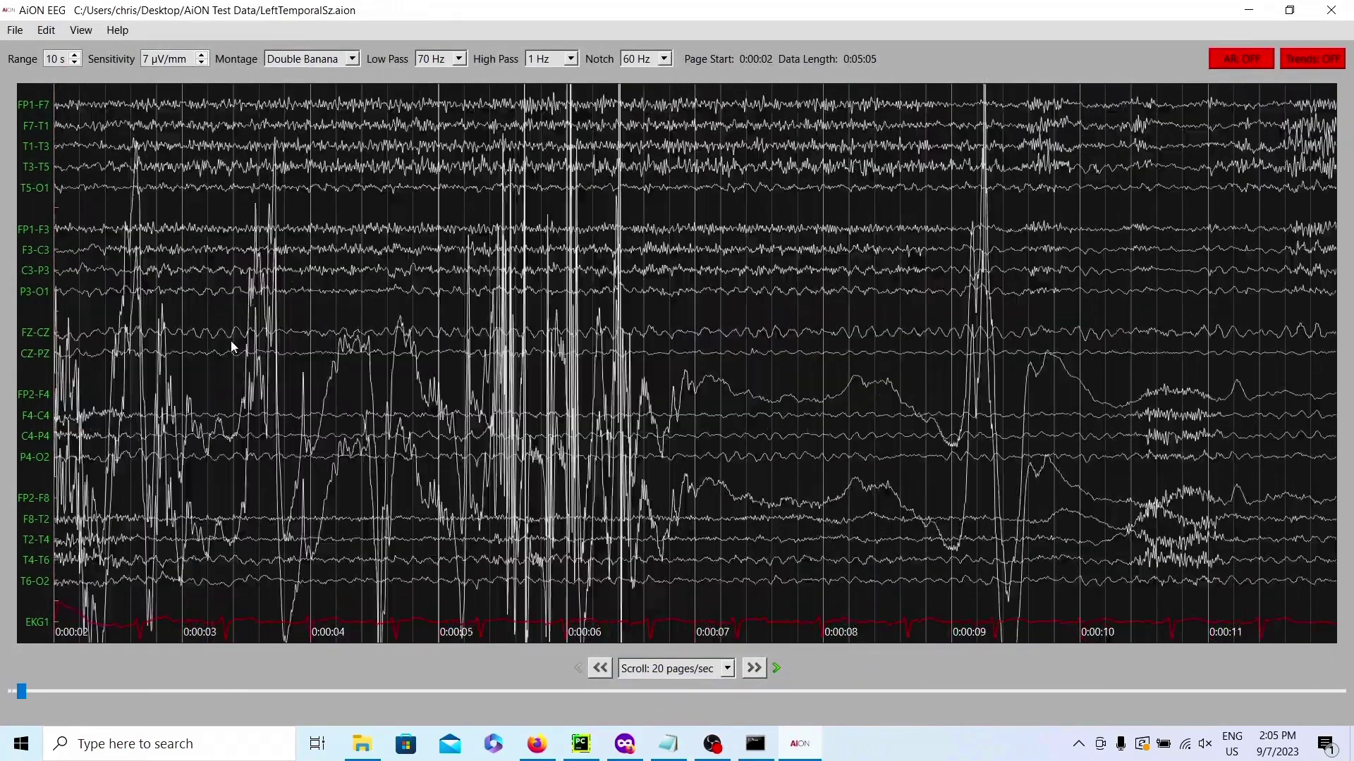
scroll(230, 340, "down", 15)
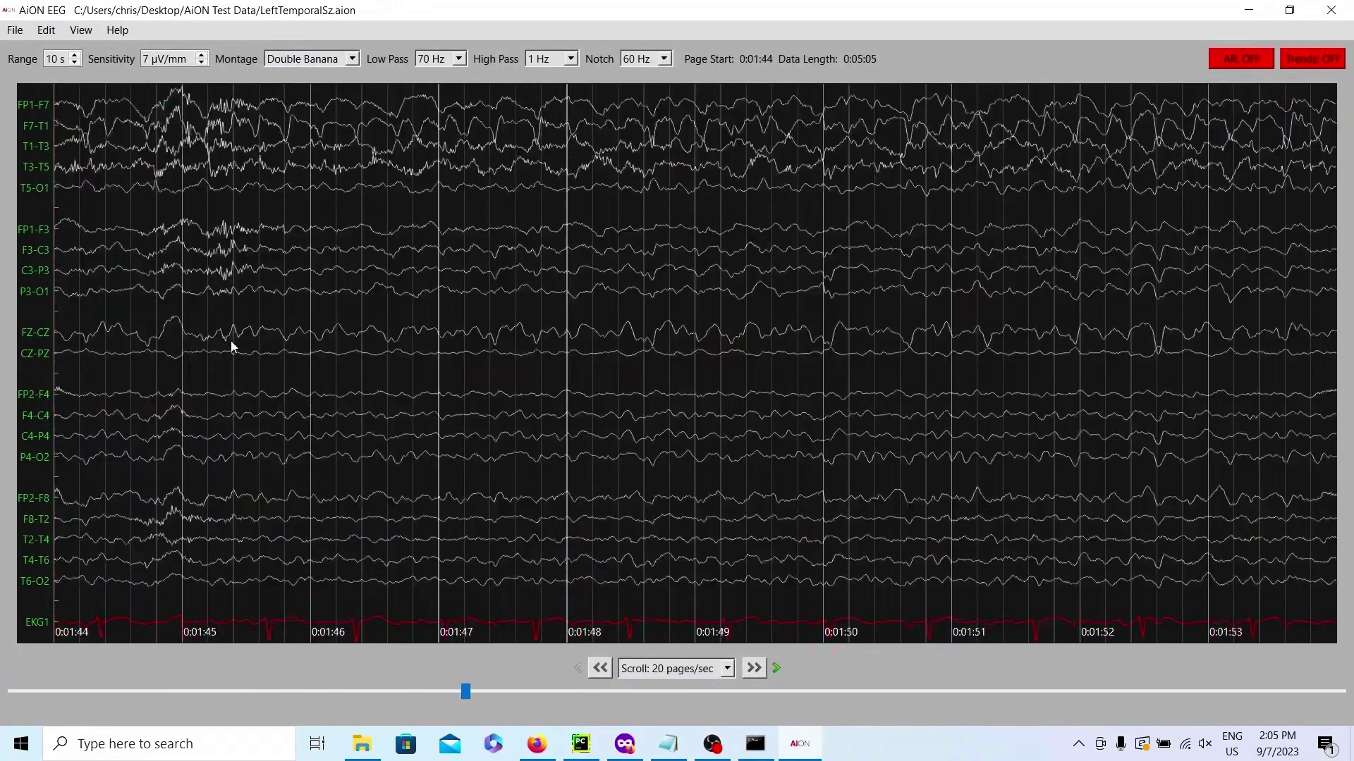
scroll(41, 134, "up", 1)
scroll(41, 134, "up", 5)
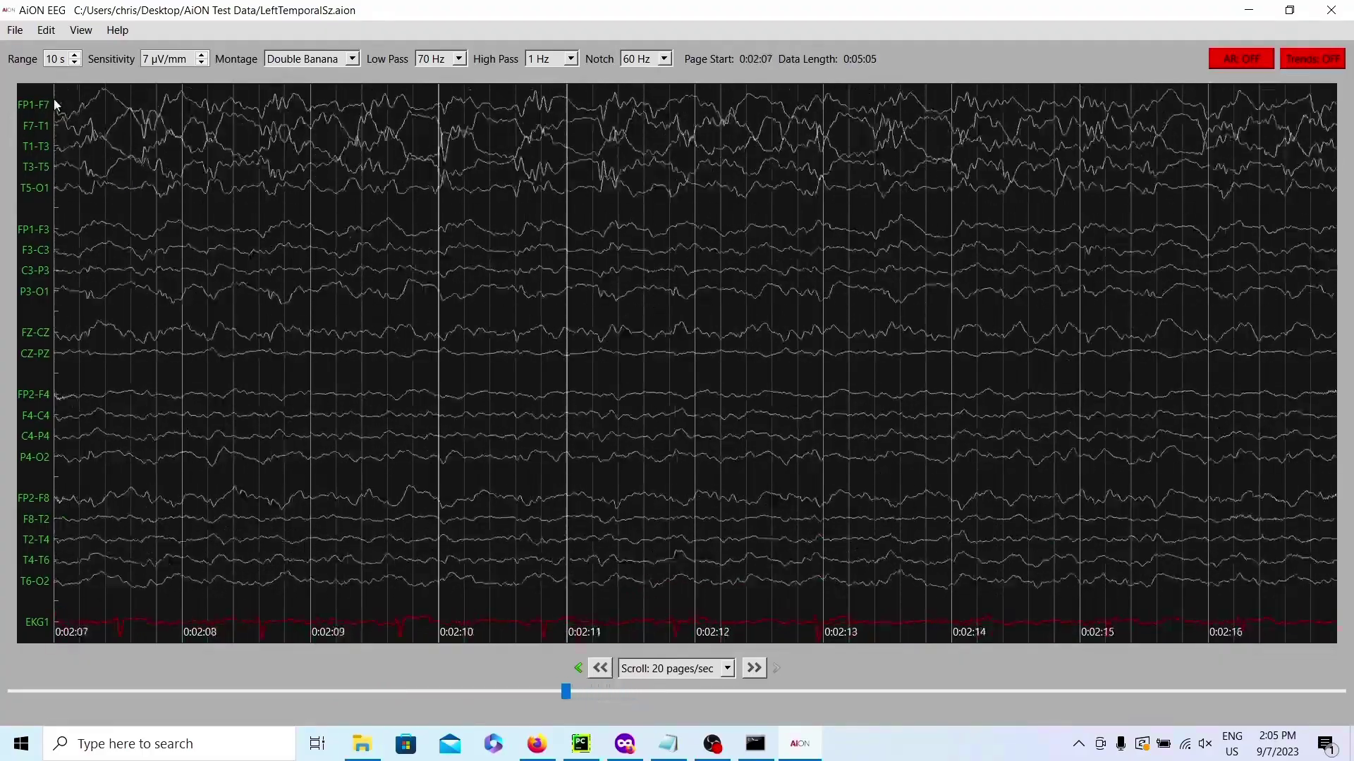
scroll(94, 140, "up", 1)
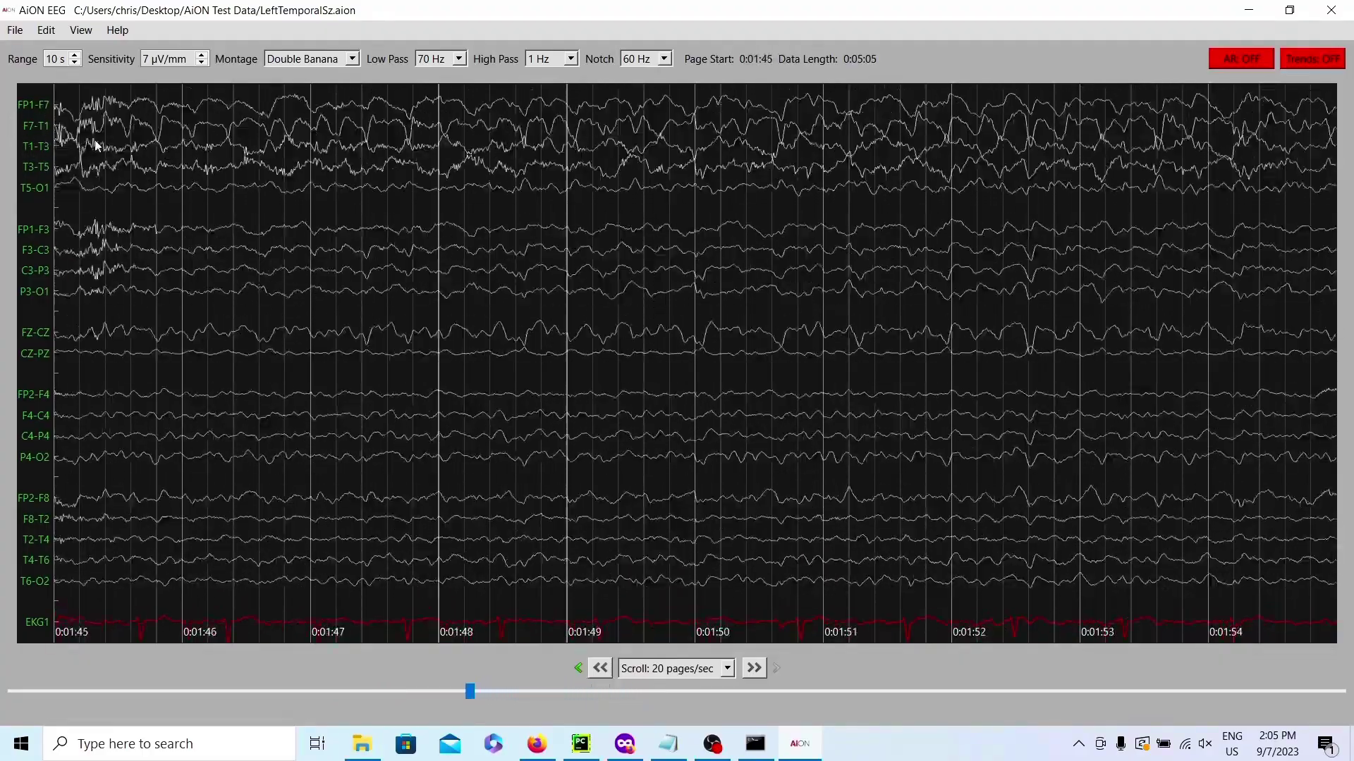
scroll(141, 145, "down", 1)
scroll(210, 145, "down", 3)
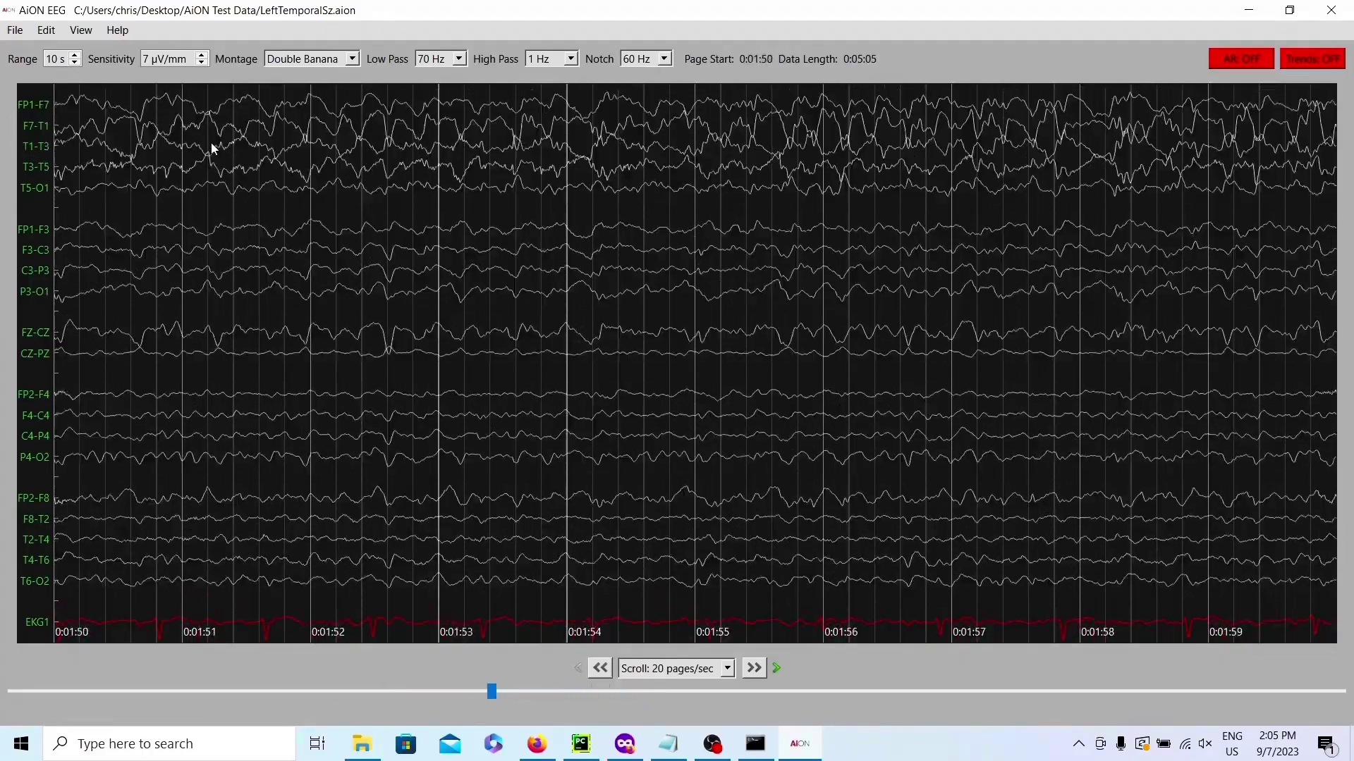
scroll(211, 145, "down", 4)
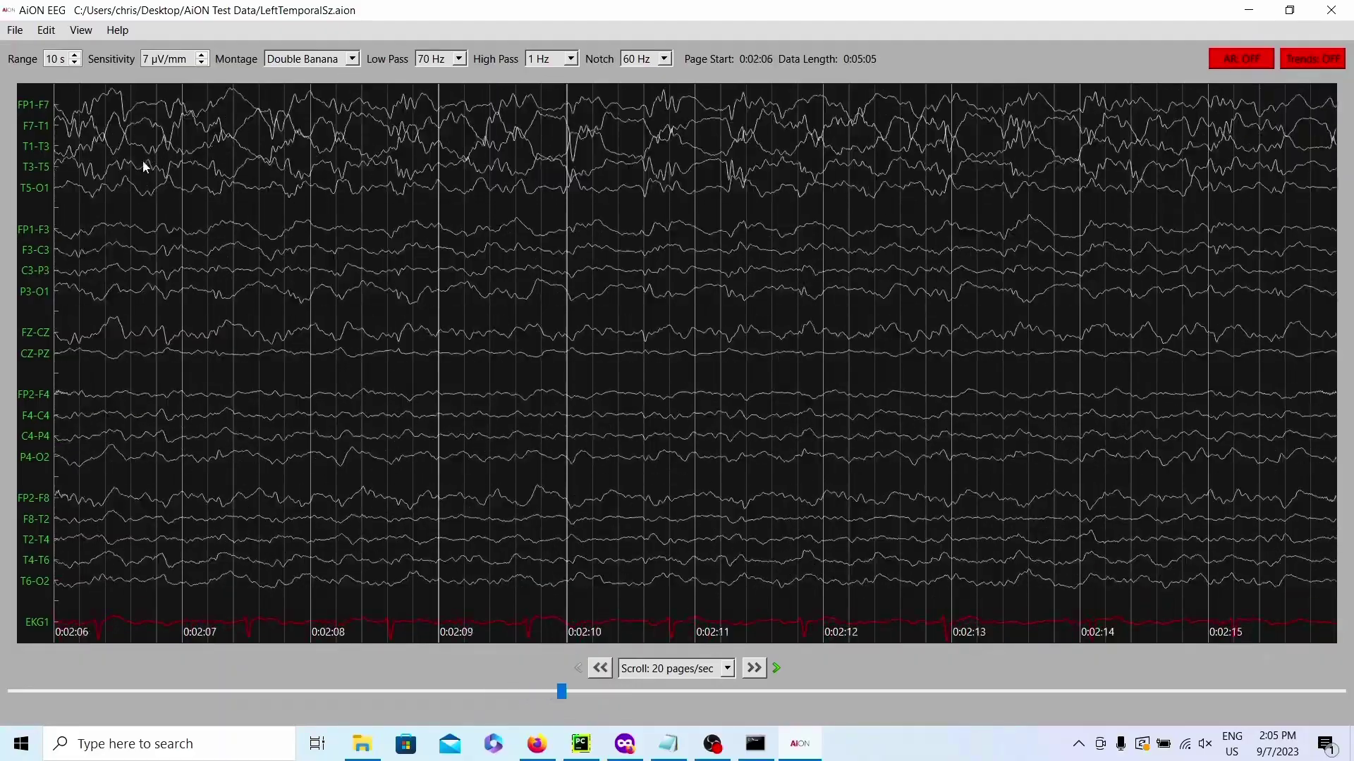
scroll(334, 130, "down", 5)
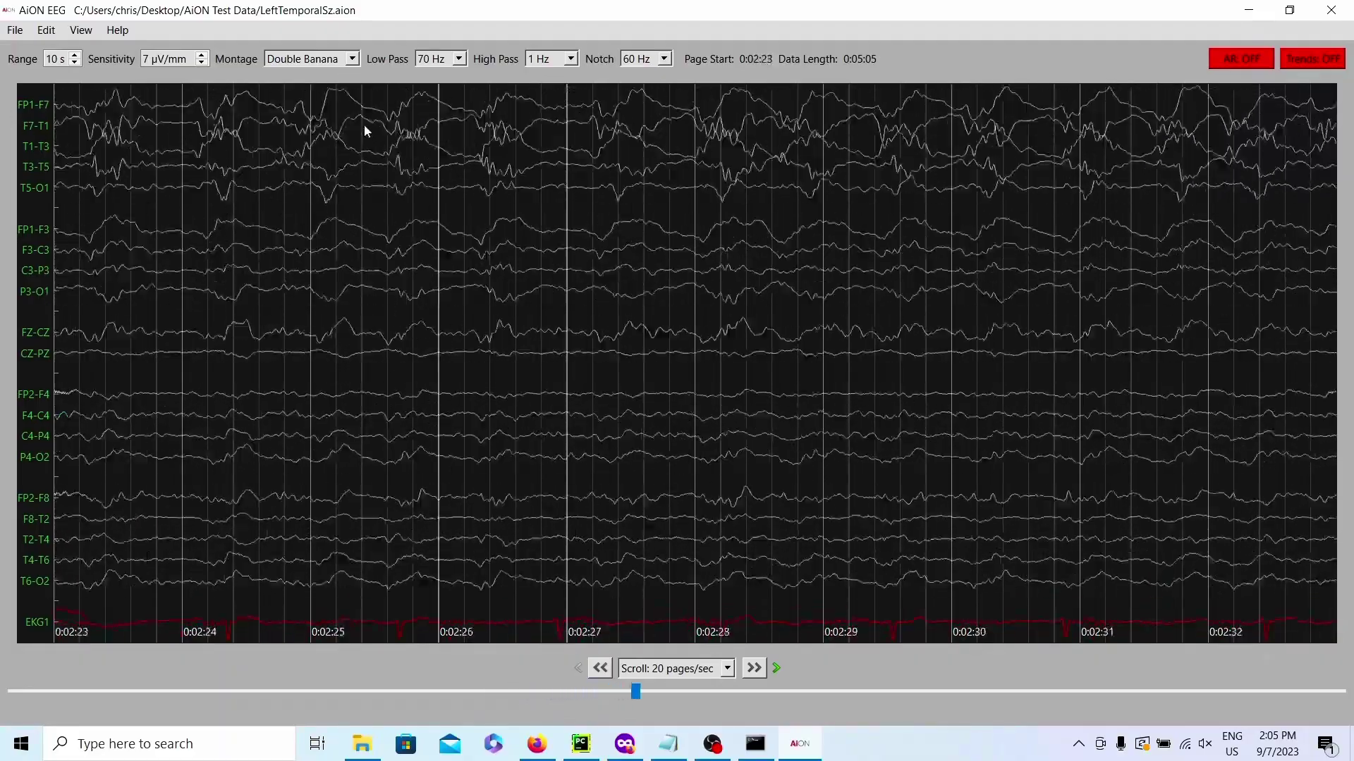
Step: Show FFT trends across the entire EEG, then bring up the Open file dialog
left_click(1309, 63)
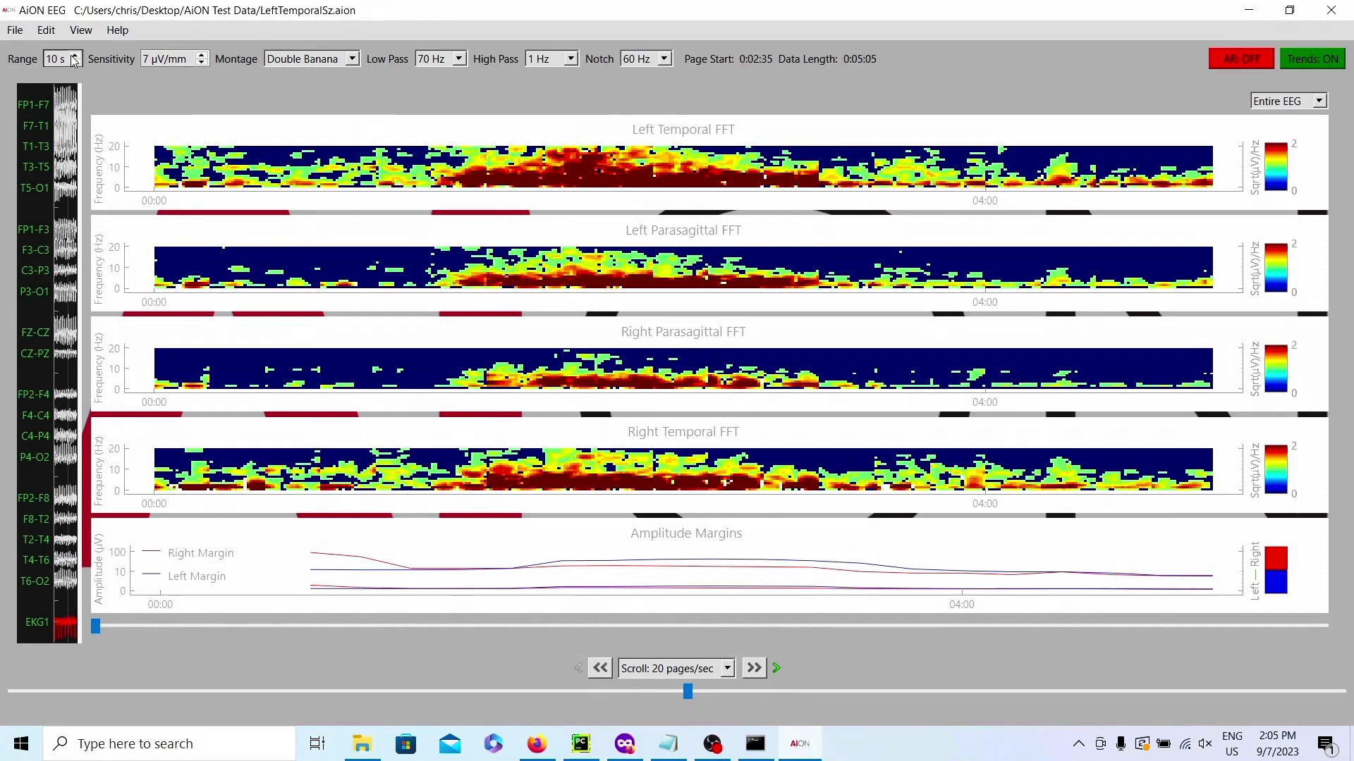
left_click(16, 30)
left_click(32, 50)
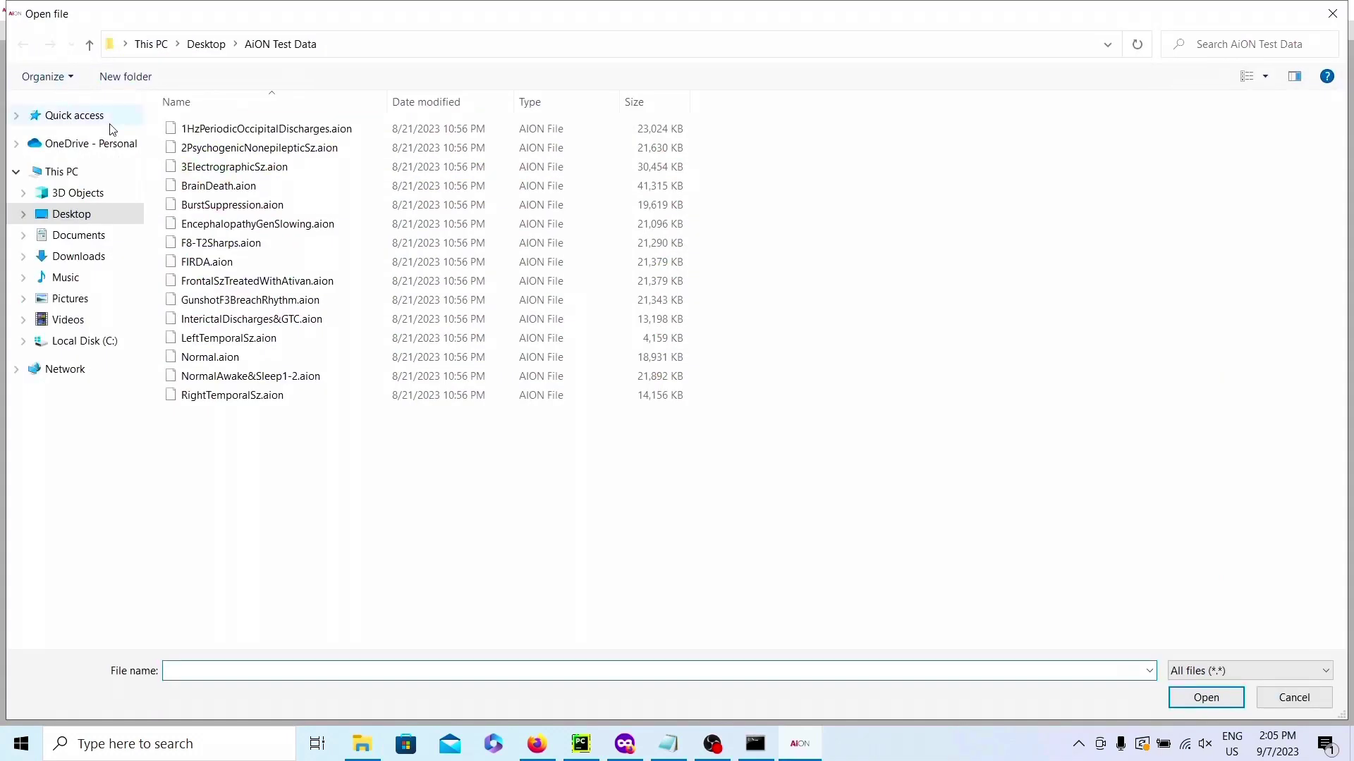
Step: Open Normal.aion, compute its 21:22 FFT trends, hide and restore the trends panel, then reopen Open
double_click(232, 338)
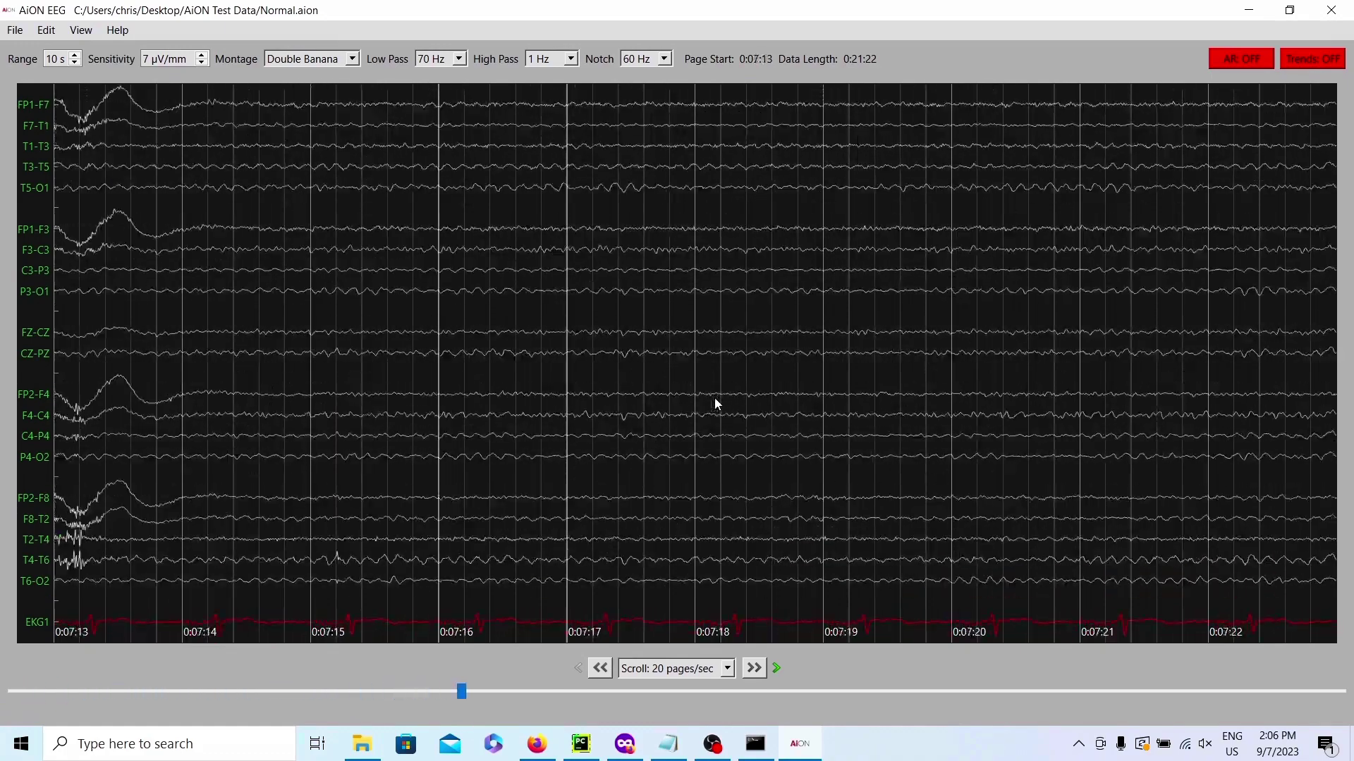
left_click(1312, 53)
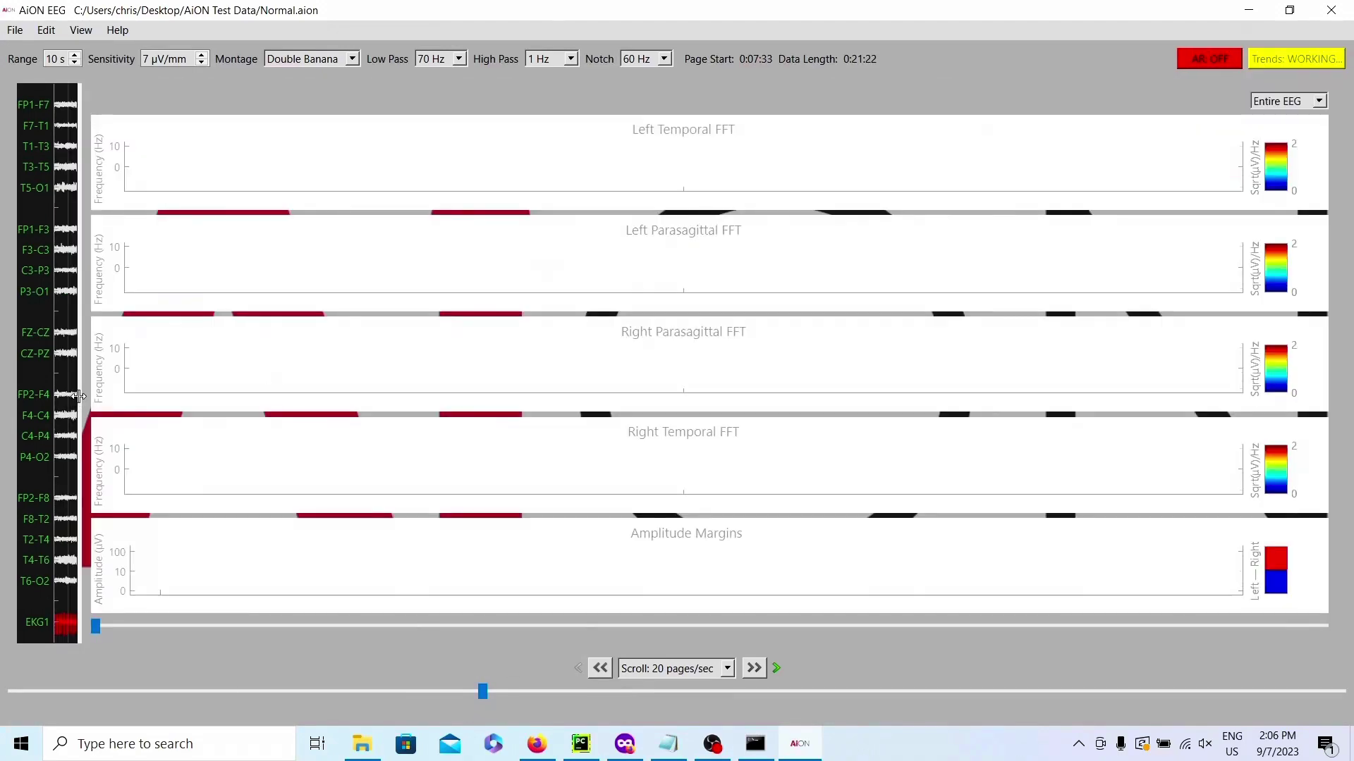
left_click_drag(78, 396, 1350, 471)
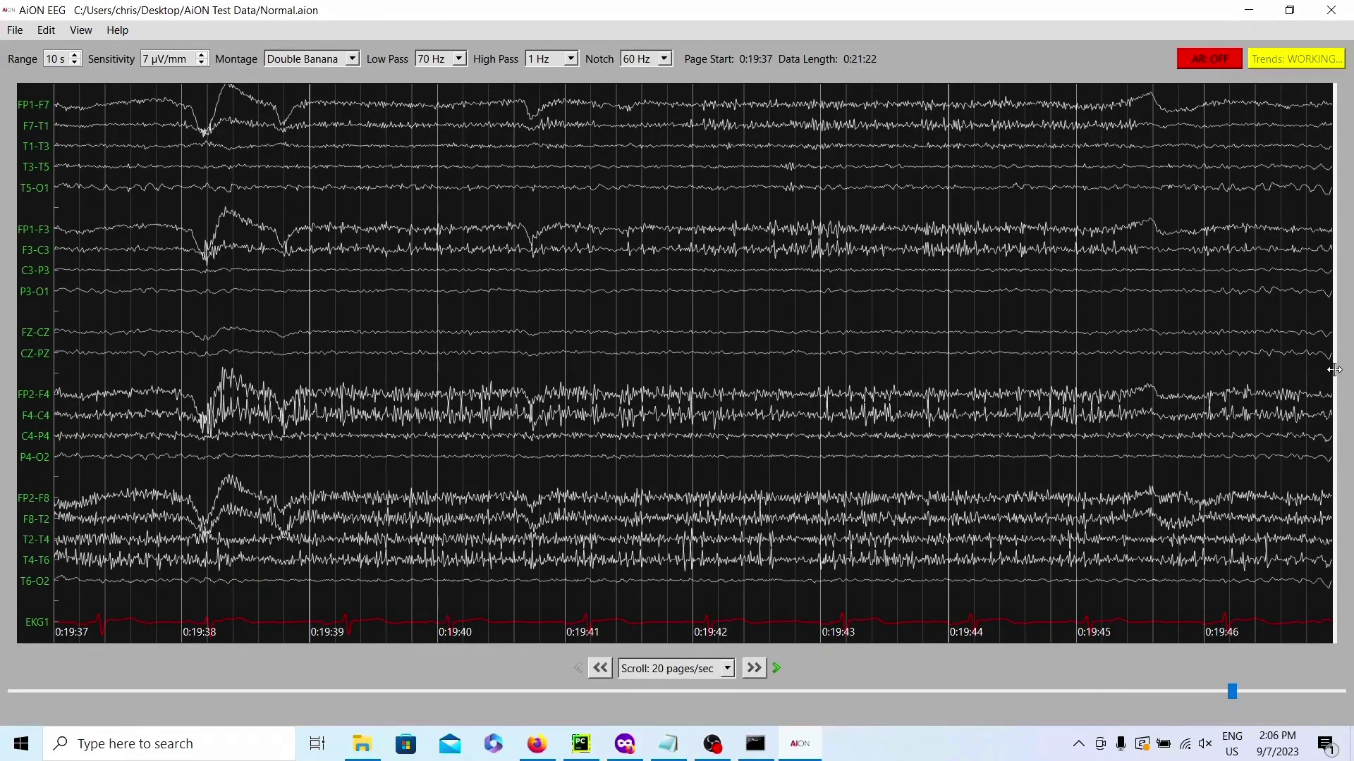
left_click_drag(1334, 369, 21, 350)
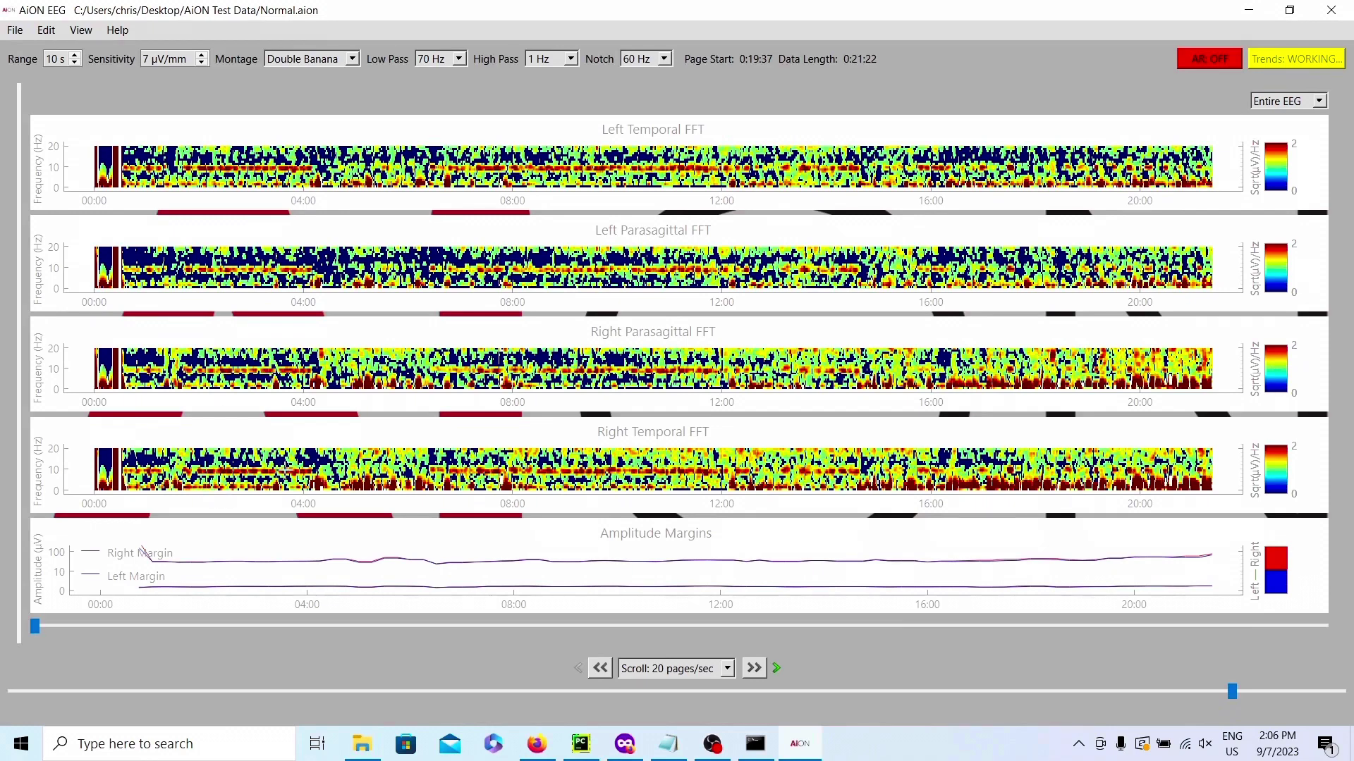
left_click(14, 30)
left_click(24, 49)
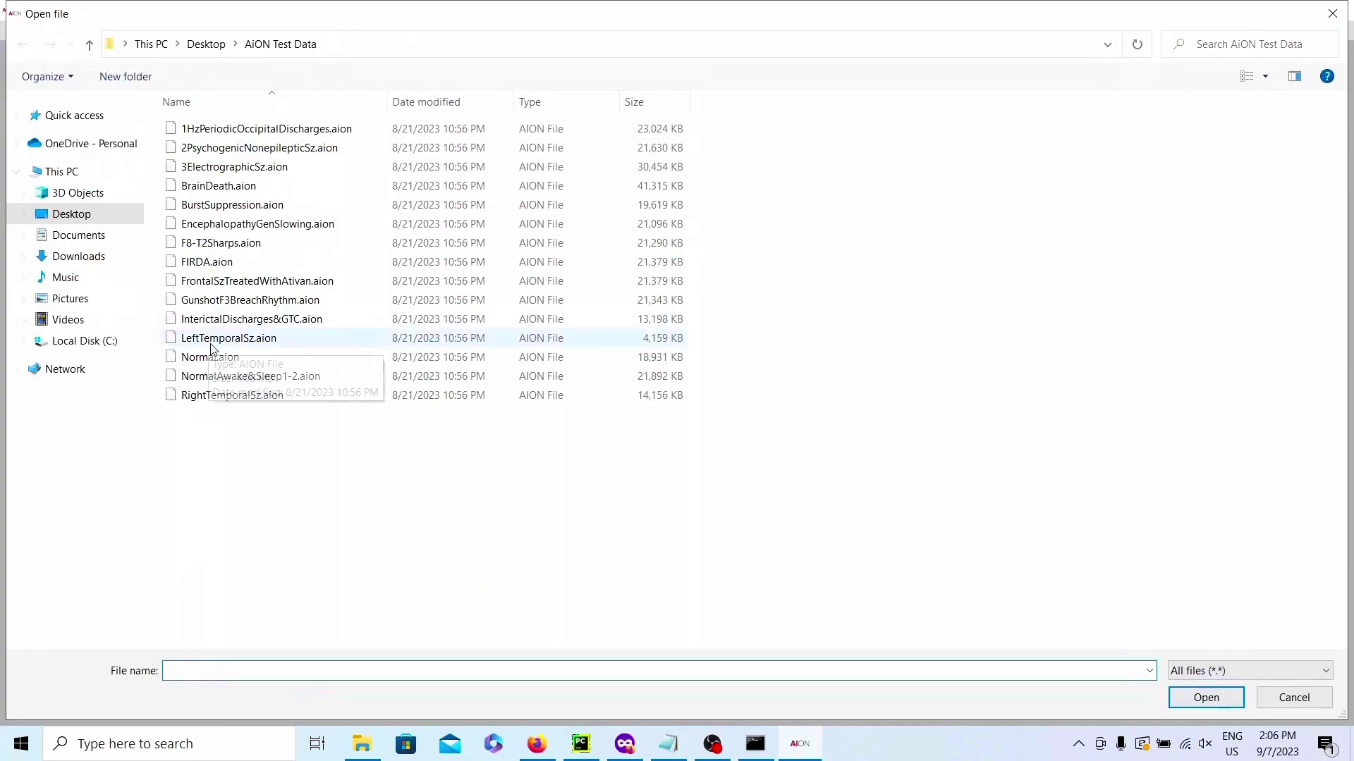
Step: Open NormalAwake&Sleep1-2.aion and stop auto-paging at the page starting 0:12:30
double_click(240, 376)
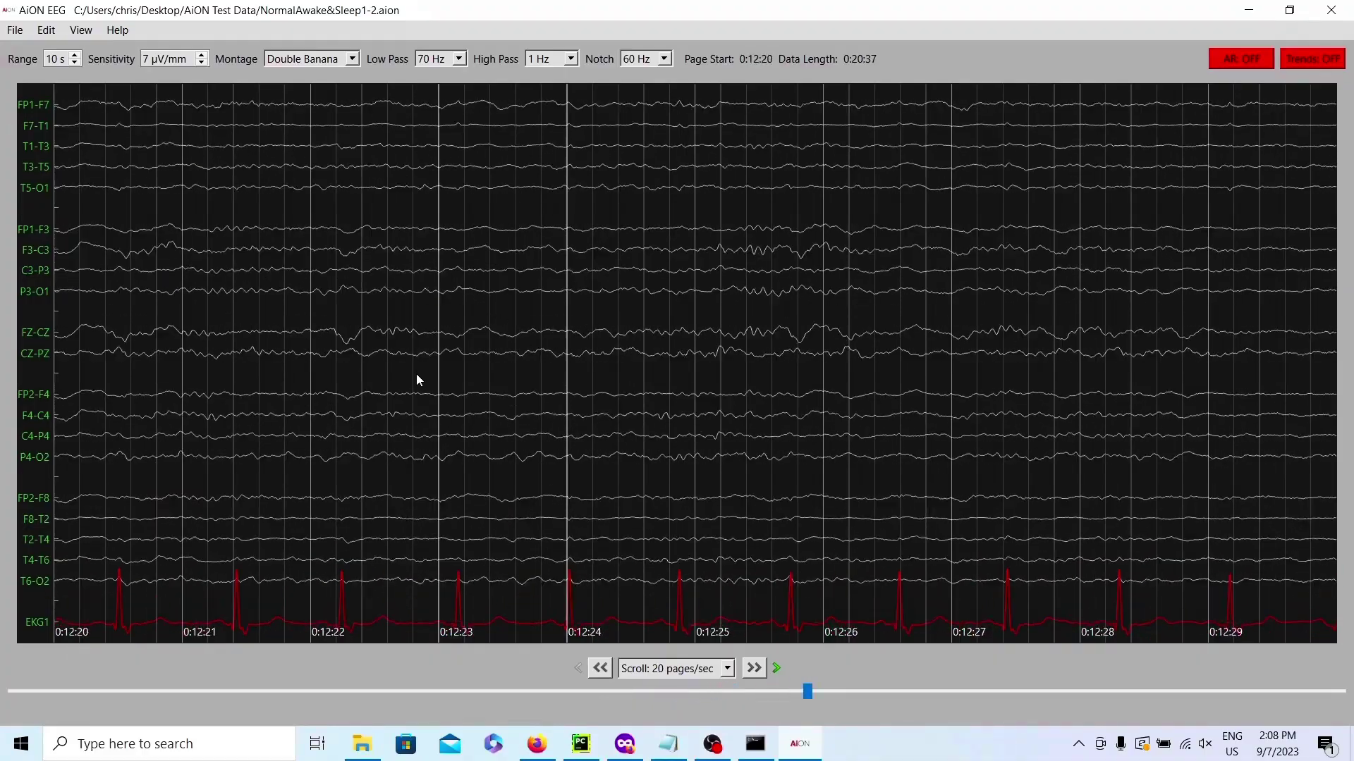
key("Left")
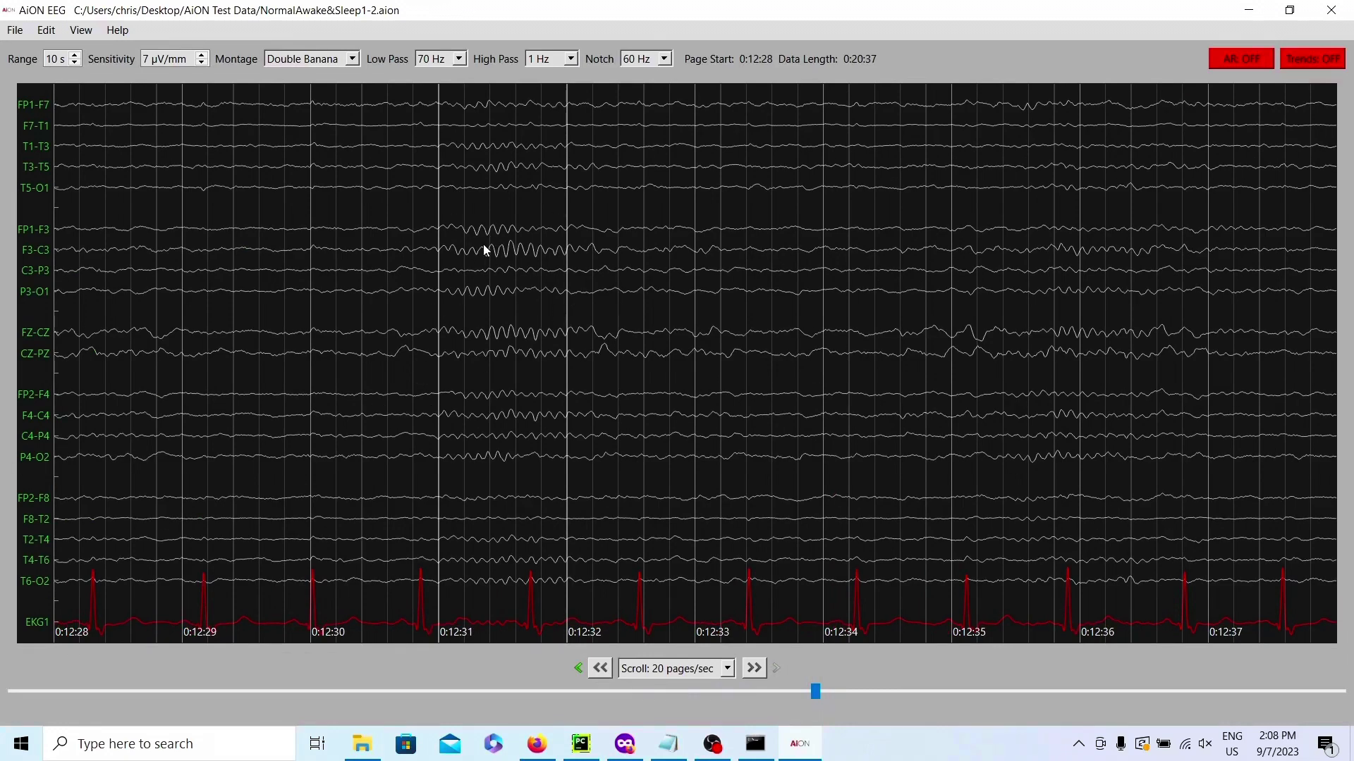
key("Right")
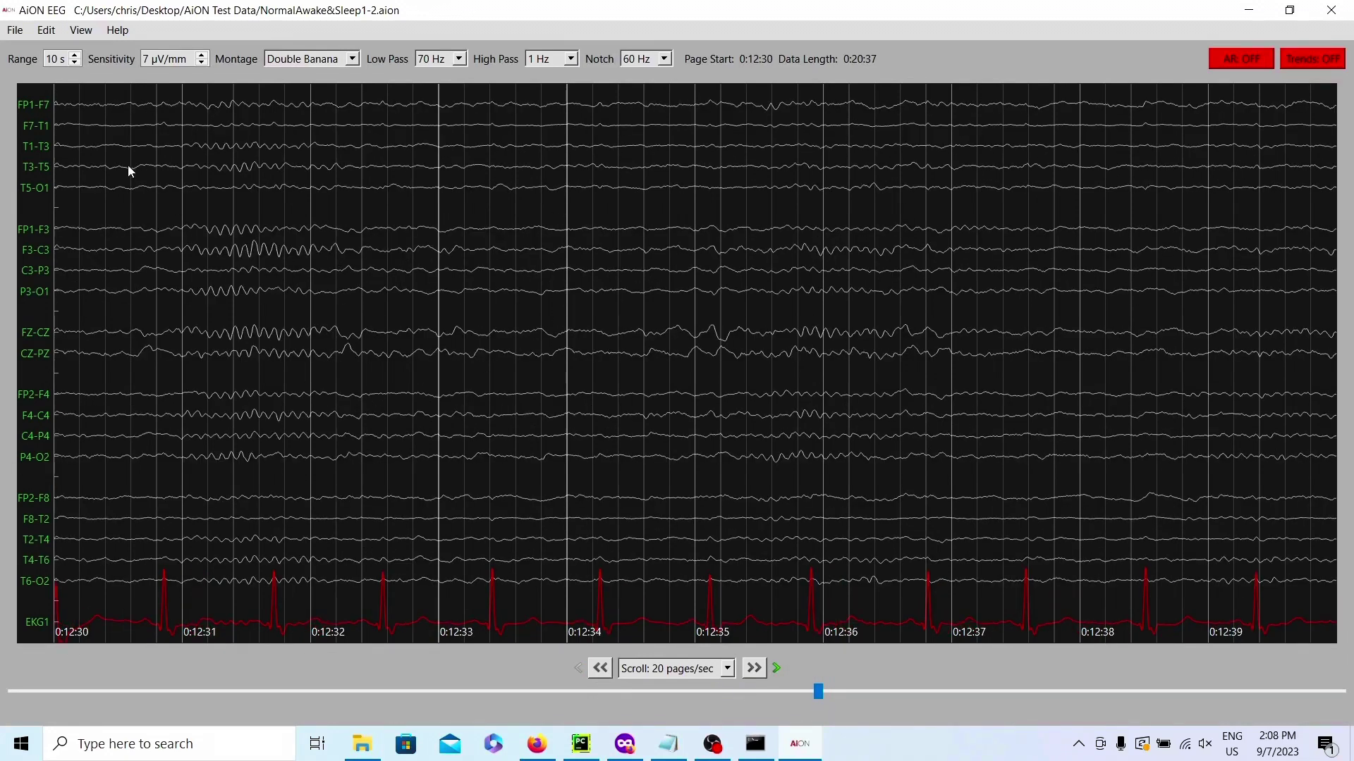
left_click(15, 32)
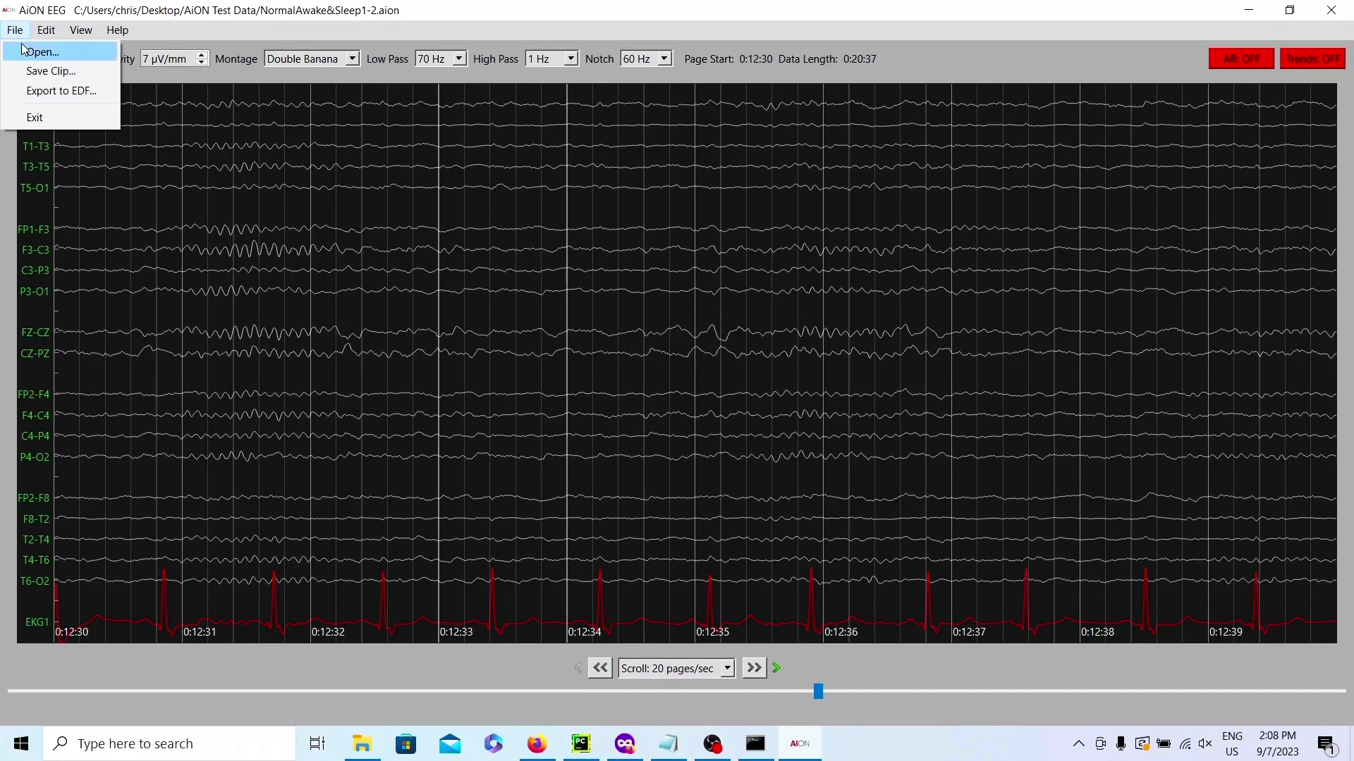
Step: Open RightTemporalSz.aion and scroll forward through its opening pages
left_click(27, 50)
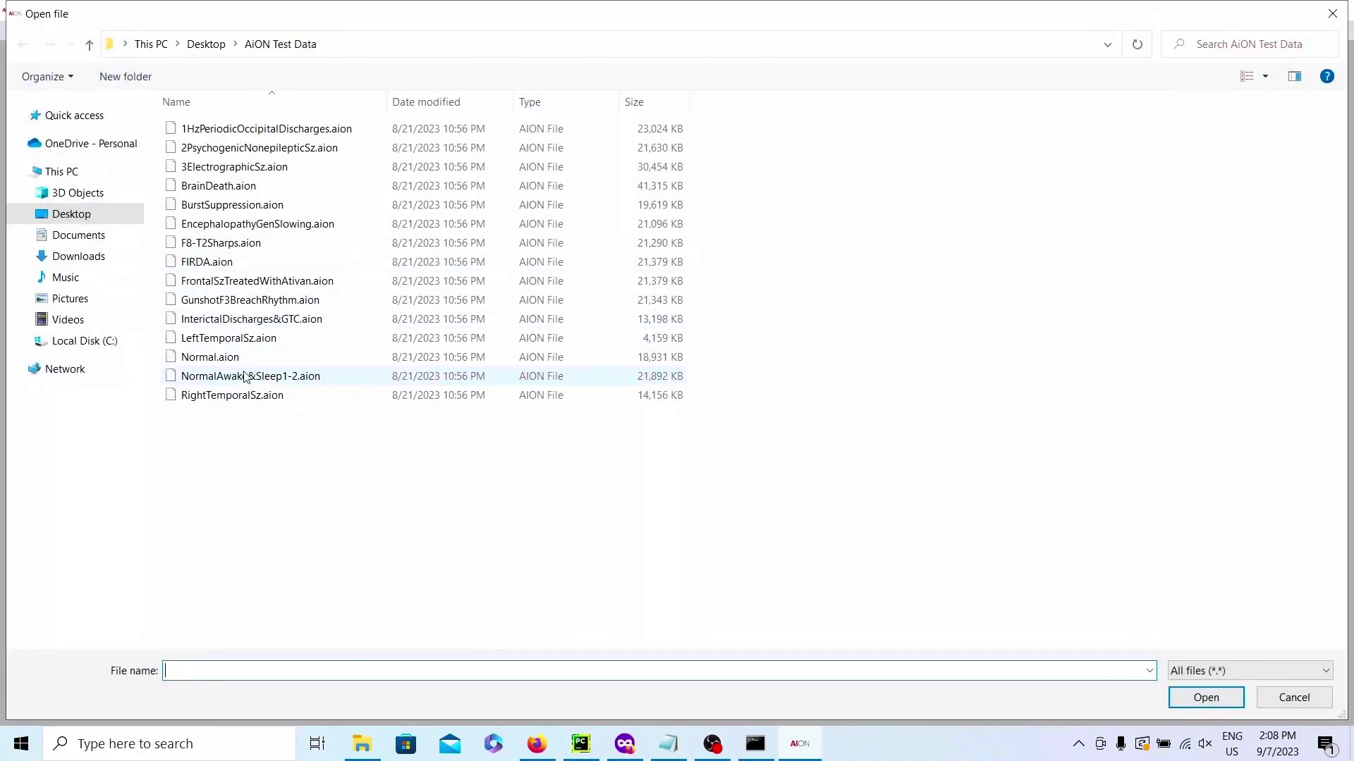
double_click(258, 393)
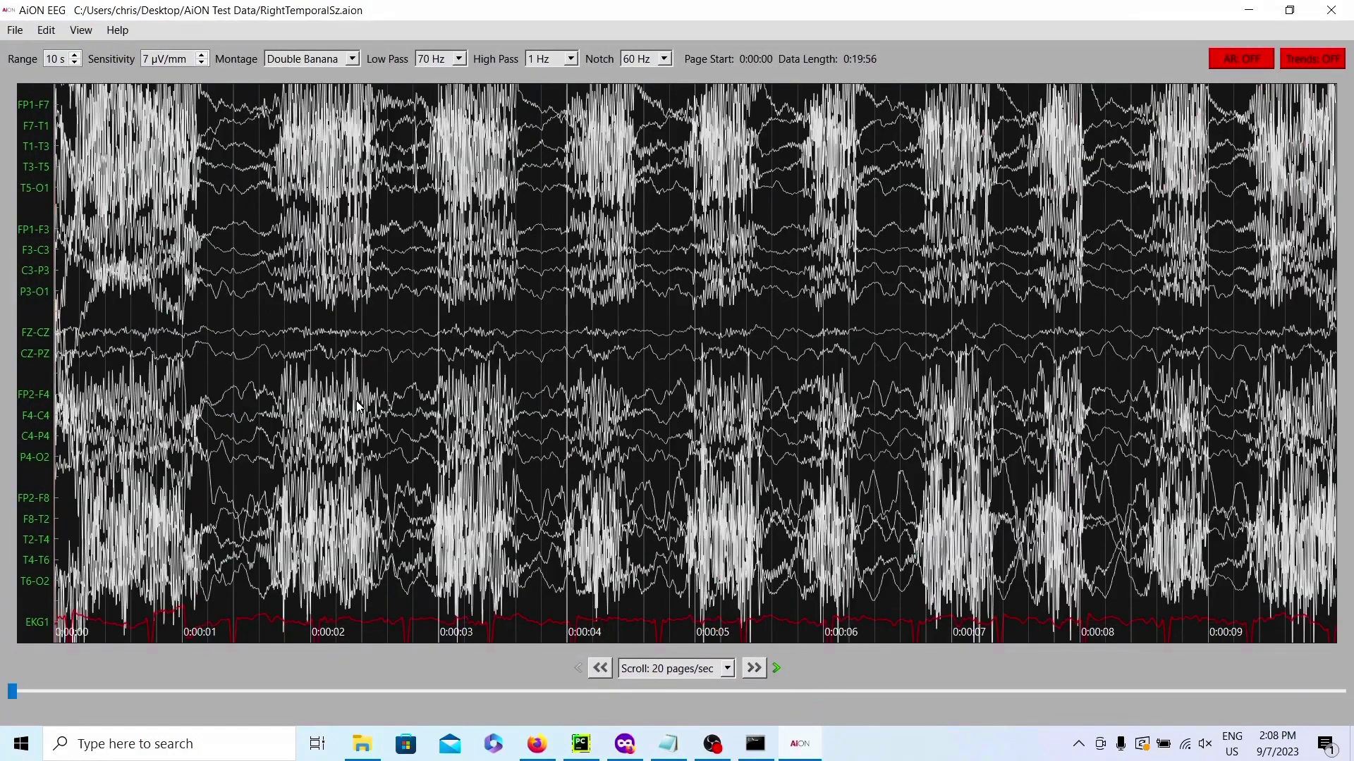
scroll(357, 406, "down", 1)
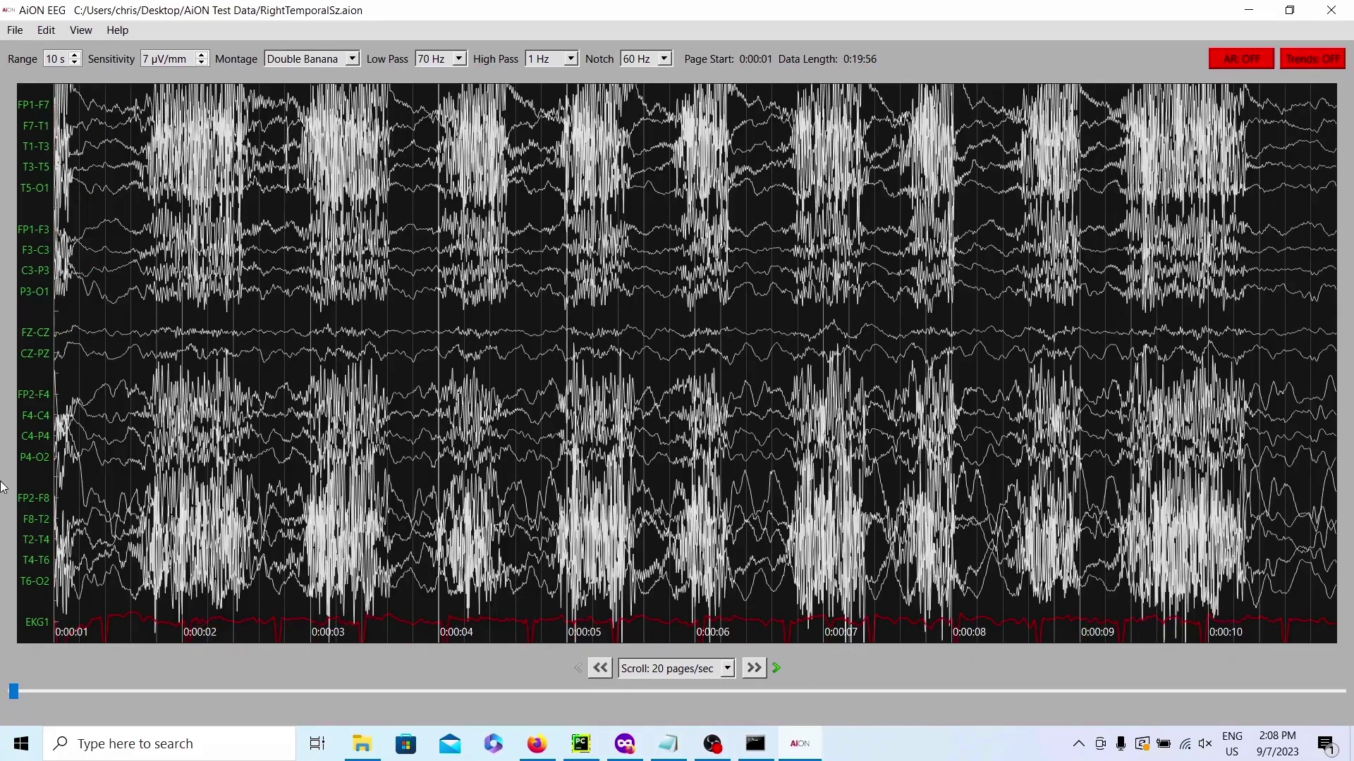
scroll(54, 564, "down", 7)
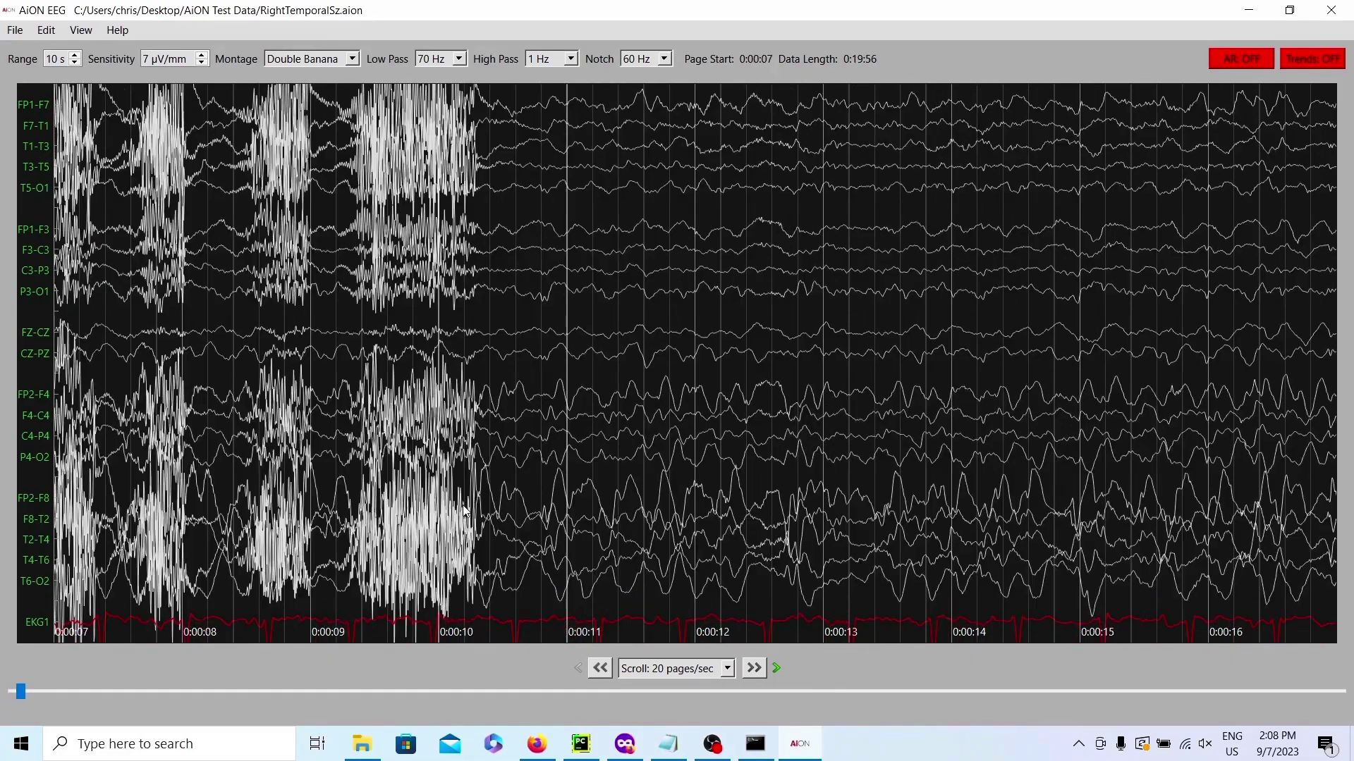
scroll(590, 531, "down", 11)
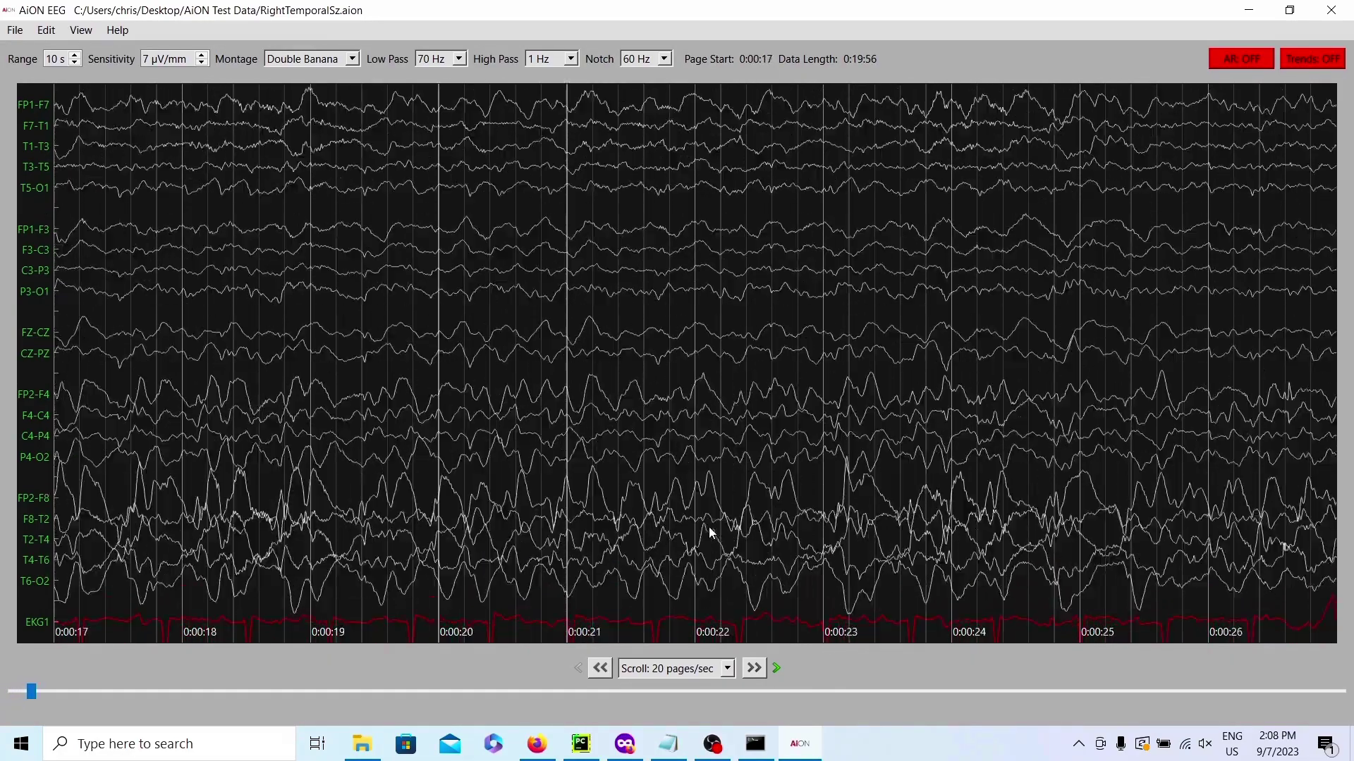
scroll(866, 549, "down", 2)
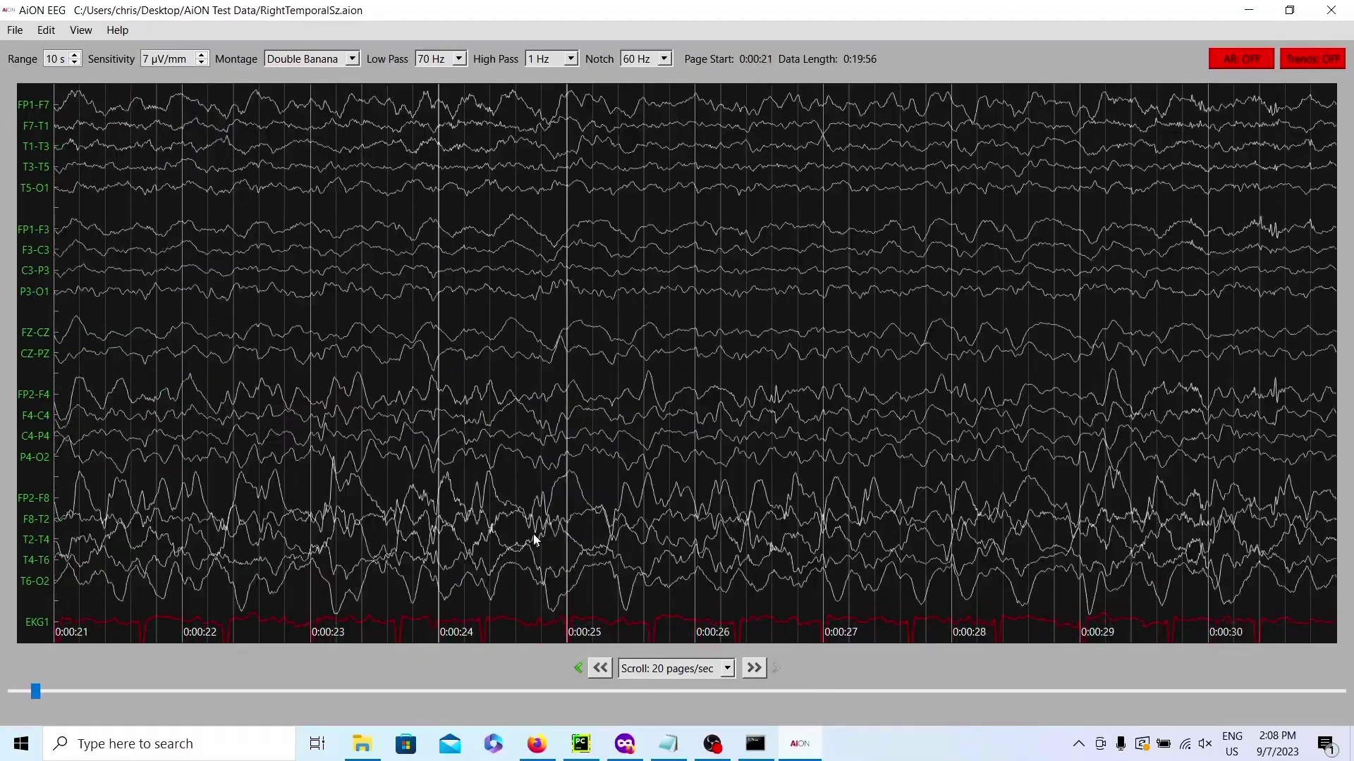
Step: Page to 0:00:57 and switch artifact reduction off
scroll(533, 534, "up", 19)
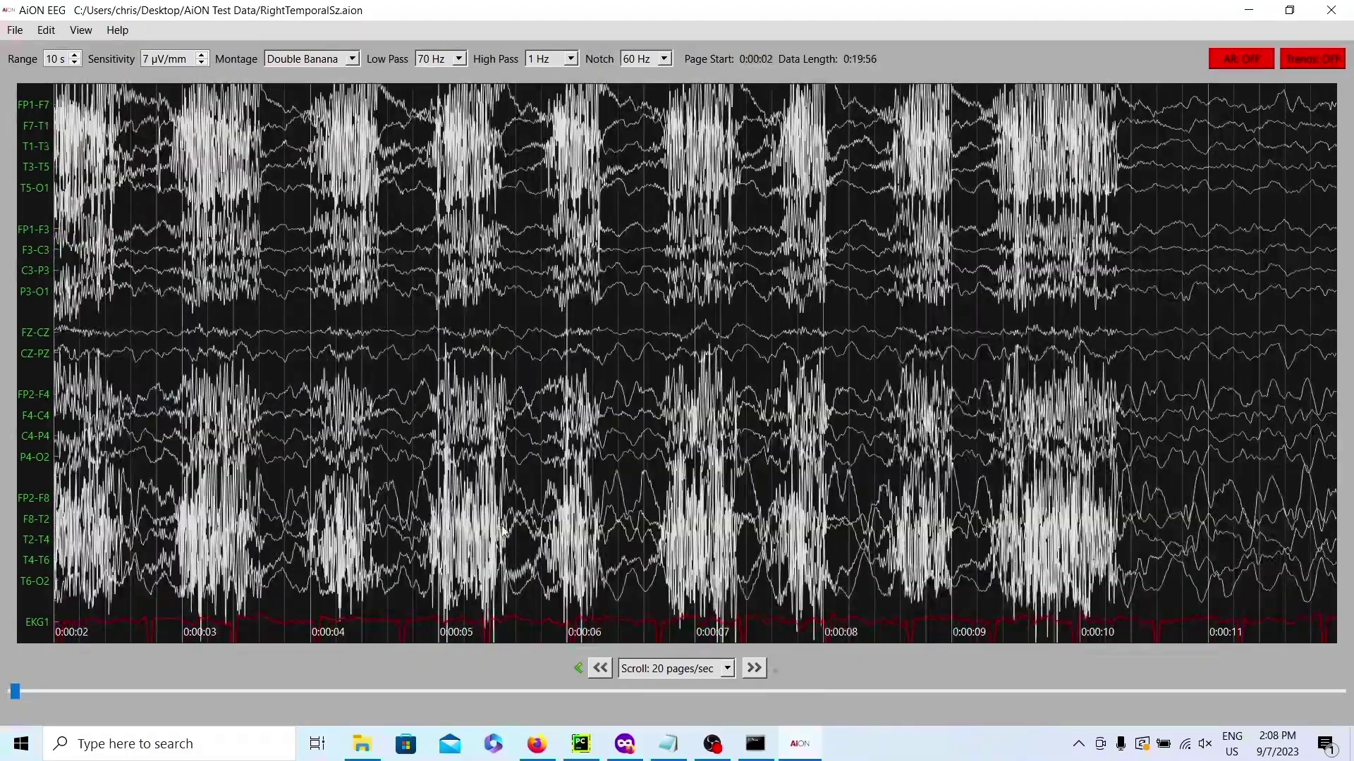
scroll(502, 528, "up", 2)
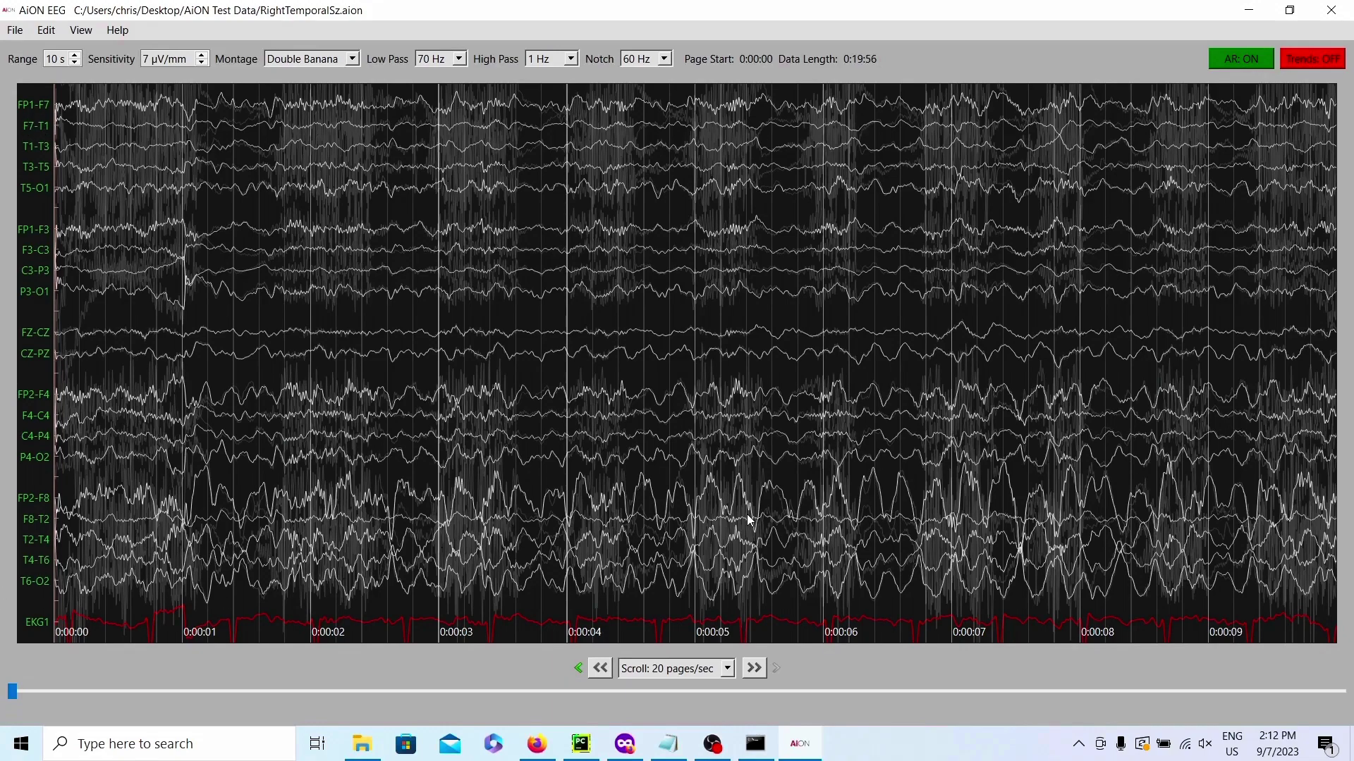
key("Right")
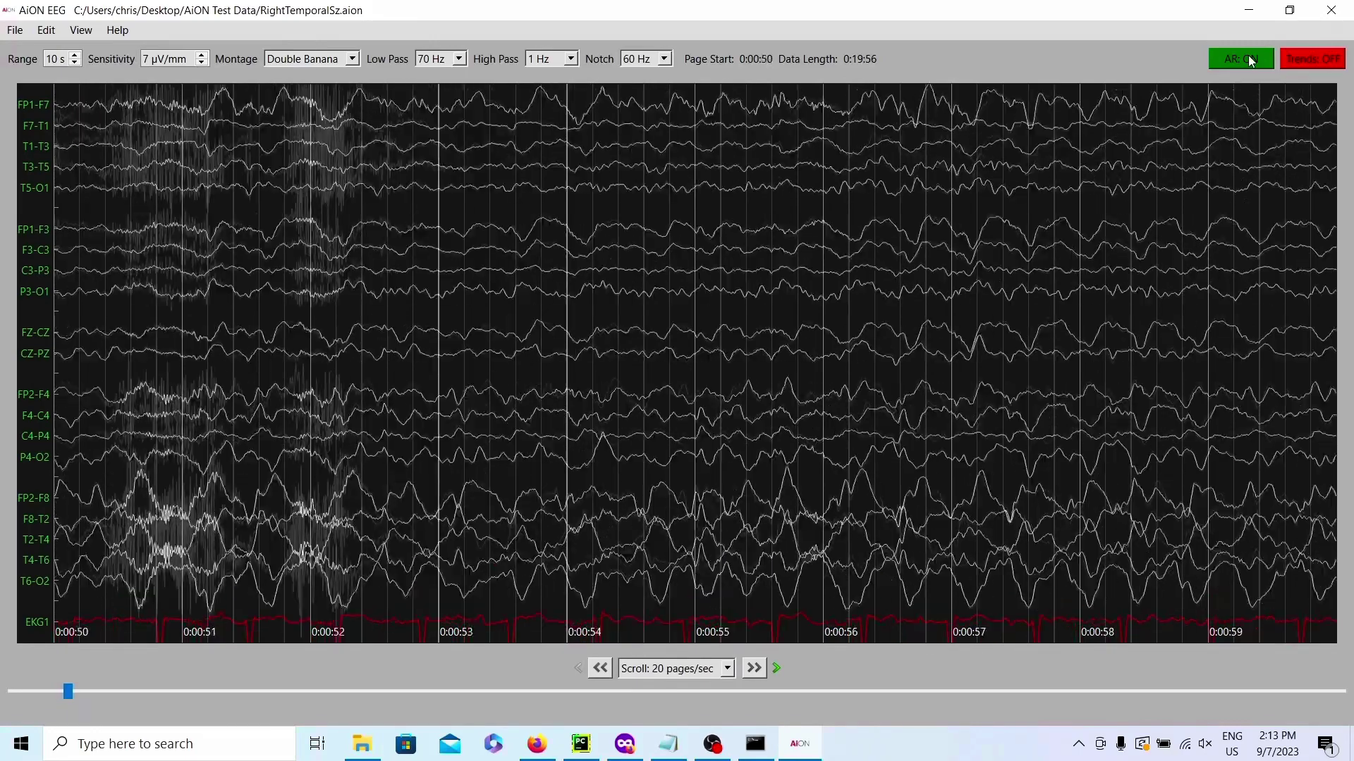
left_click(1247, 55)
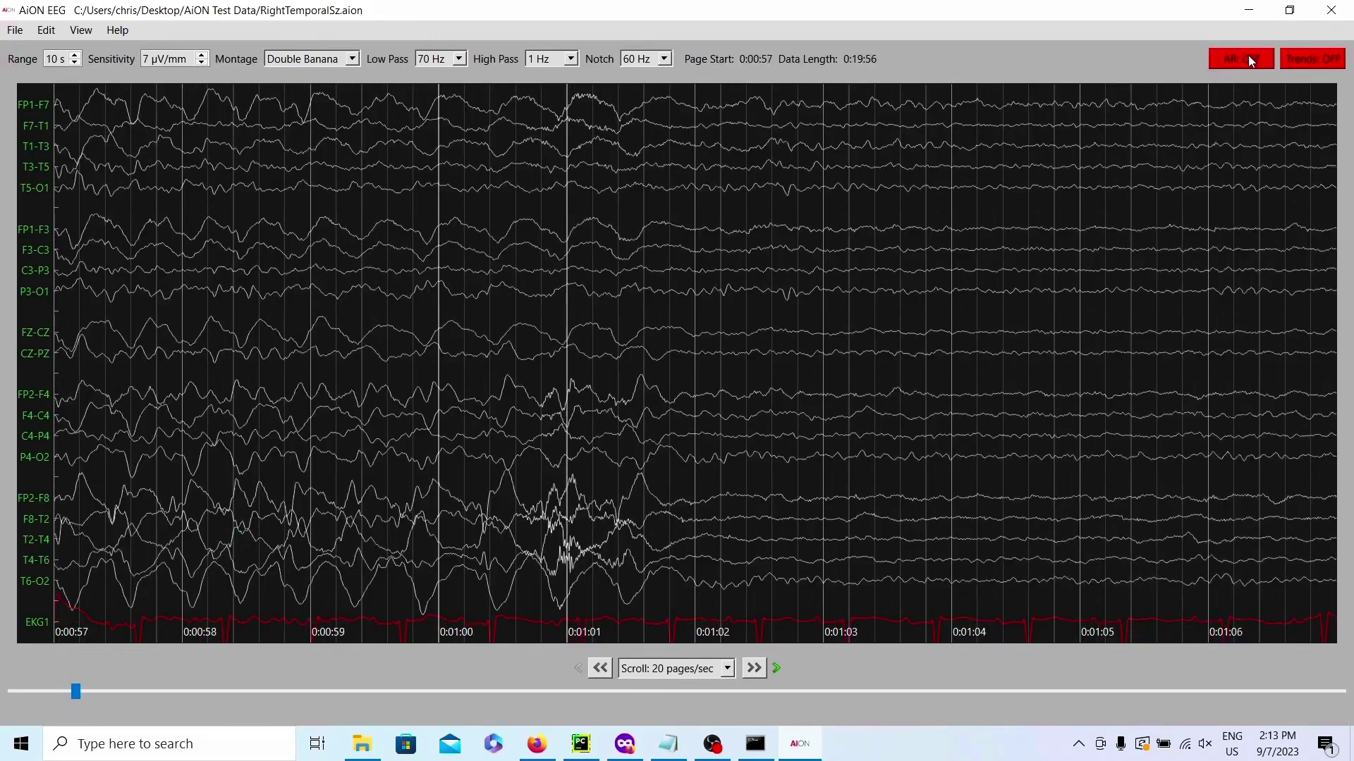